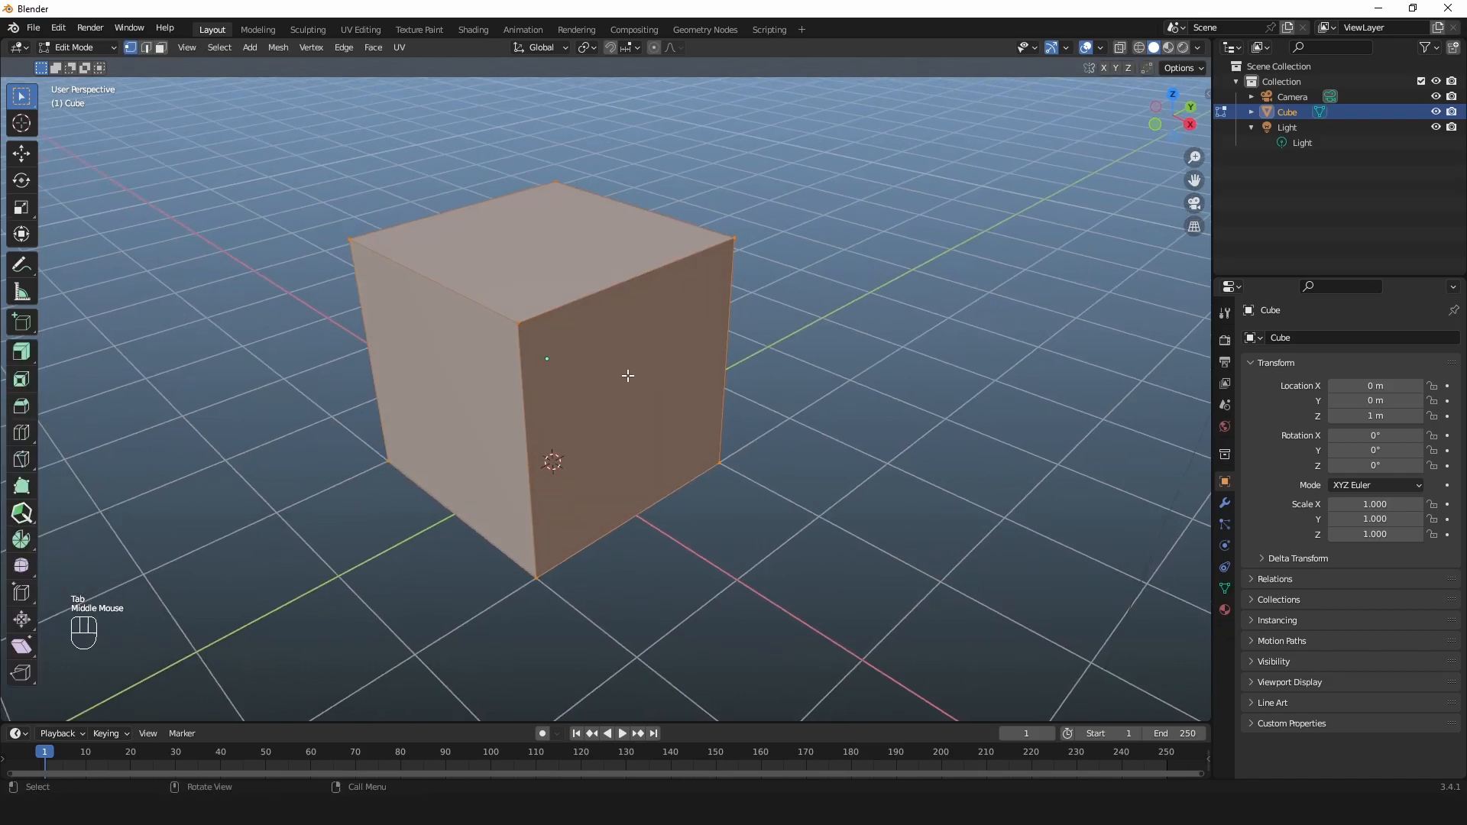
Step: Select the cube's face on the positive X side in face mode and inset it evenly
key("3")
left_click(619, 374)
middle_click_drag(635, 403, 613, 393)
scroll(632, 401, "down", 2)
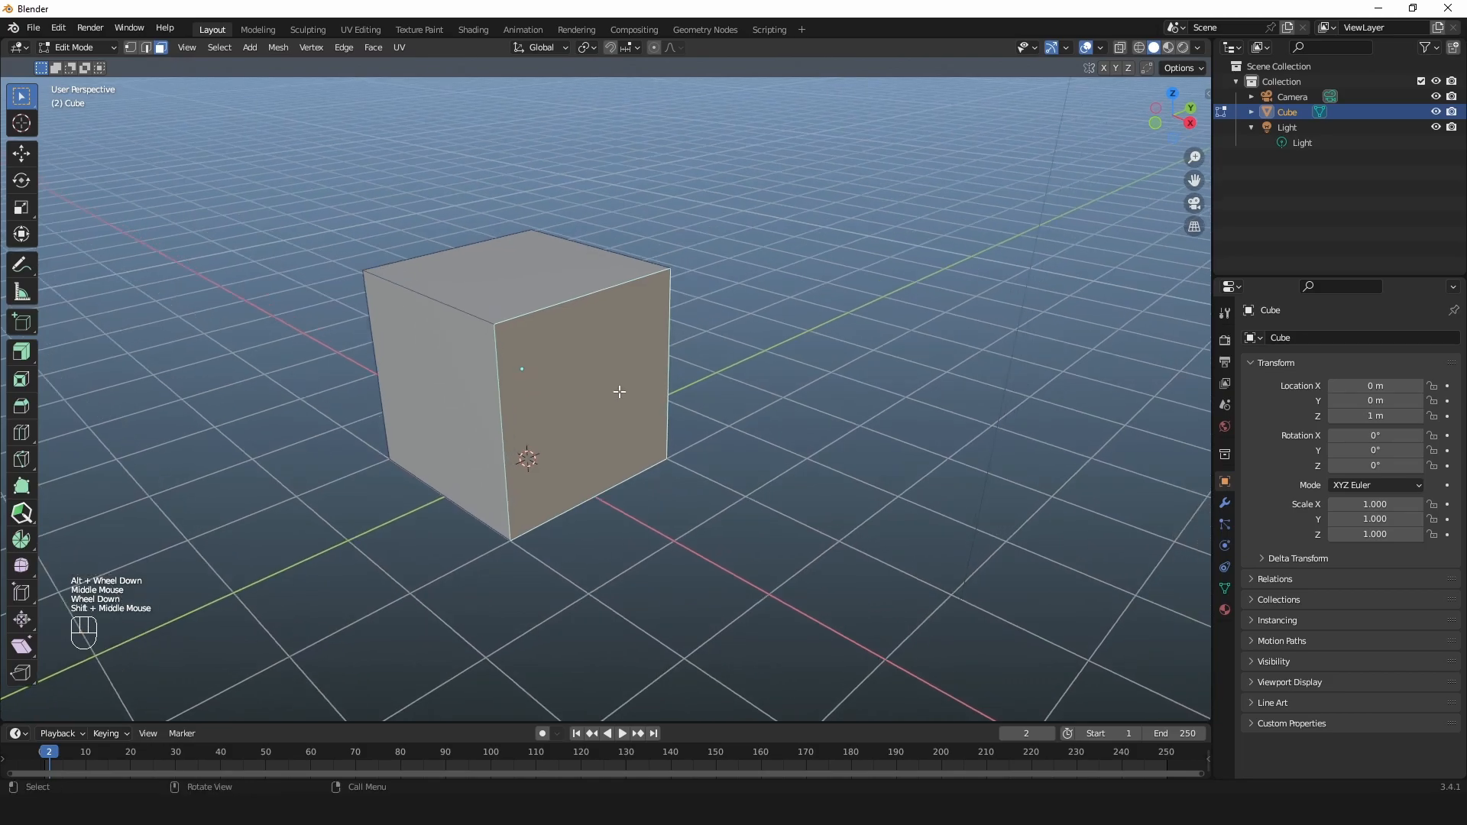
key("i")
left_click_drag(612, 349, 172, 281)
Step: Extrude the inset face outward along X into a long neck with a second short section at its end
key("e")
scroll(596, 377, "down", 3)
middle_click_drag(666, 388, 490, 371, "shift")
left_click_drag(622, 454, 583, 426)
Step: Scale up the neck's end face and extrude it outward along X into a second block
key("s")
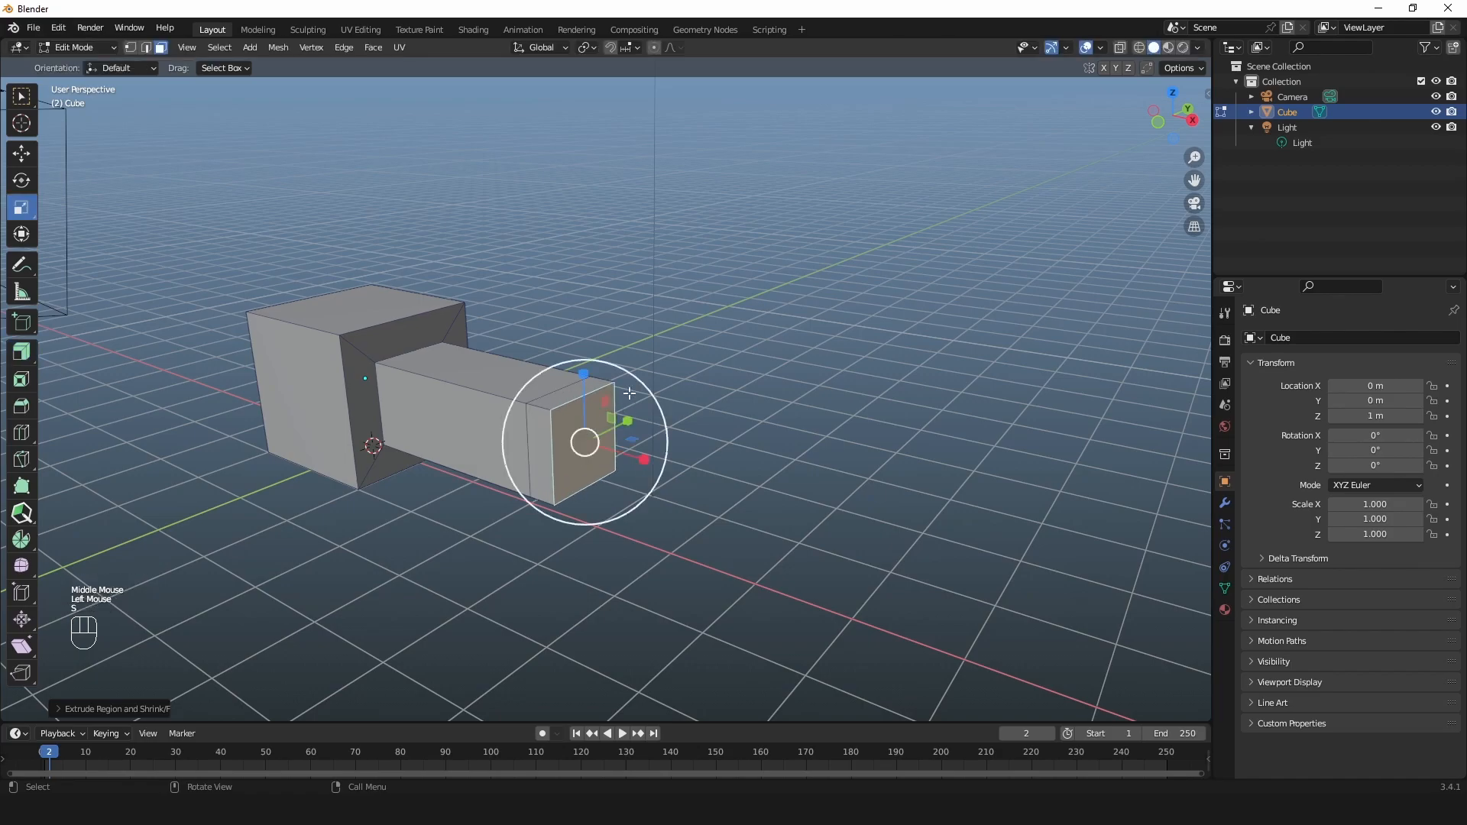
left_click_drag(633, 378, 678, 326)
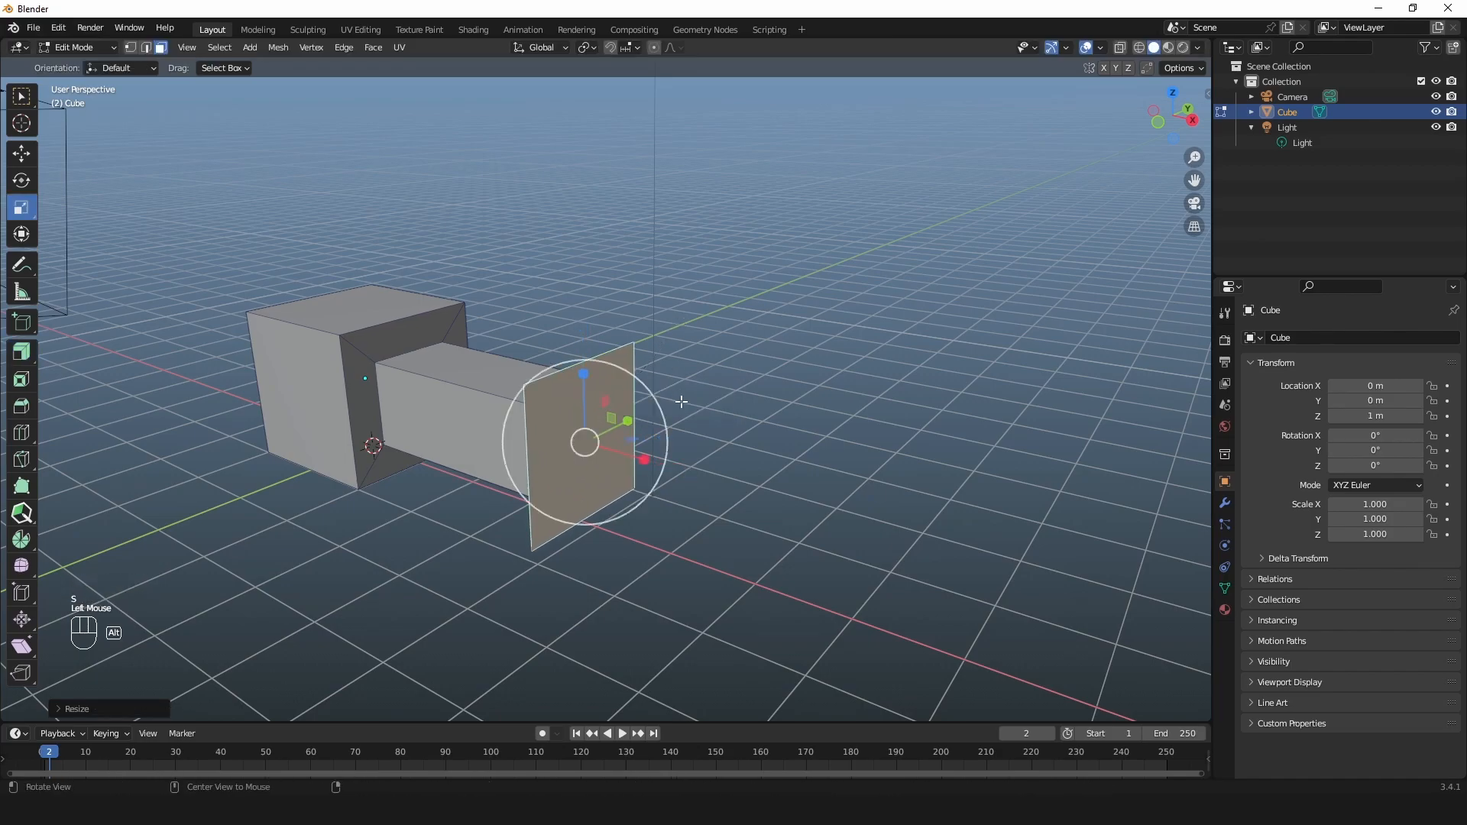
middle_click_drag(678, 326, 687, 398)
key("e")
left_click_drag(669, 454, 690, 420)
Step: Inset the second block's end face and extrude it outward into another neck with a short end section
middle_click_drag(692, 397, 658, 394, "shift")
key("i")
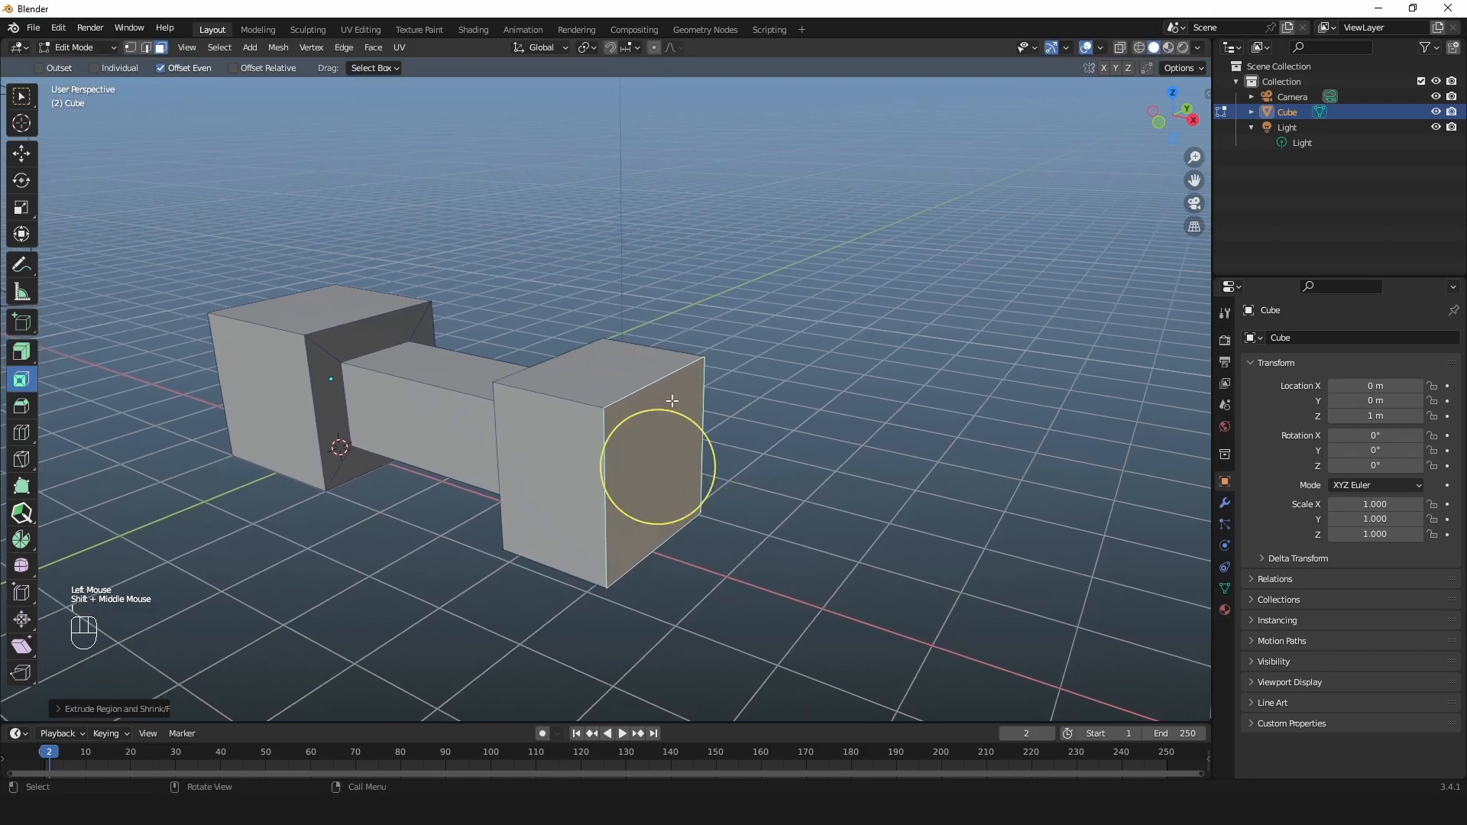
left_click_drag(694, 425, 803, 445)
middle_click_drag(803, 445, 783, 478)
key("e")
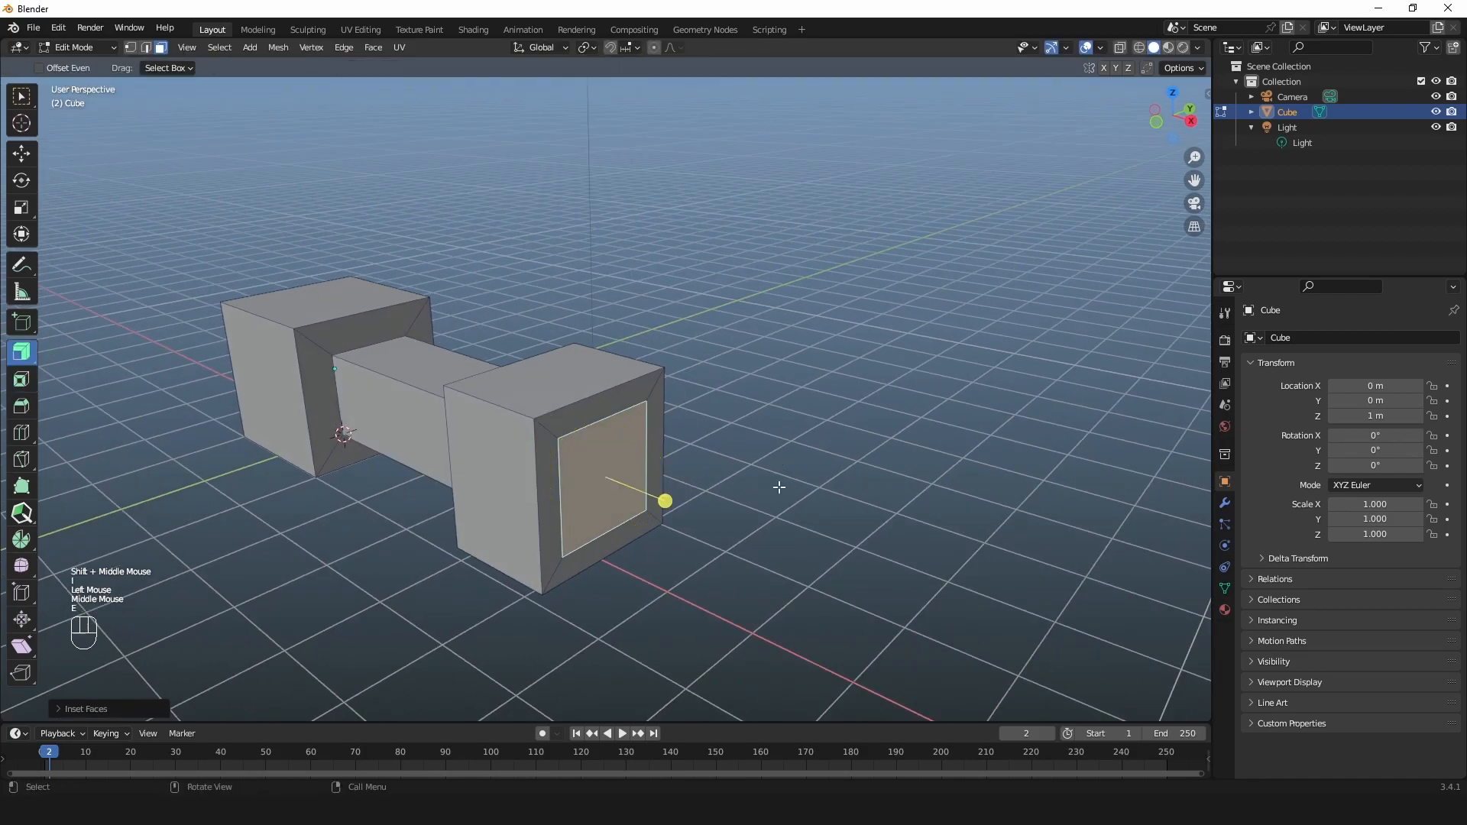
left_click_drag(665, 501, 707, 483)
left_click_drag(793, 525, 763, 550)
Step: Scale up the second neck's end face and extrude it outward into a third block
key("s")
left_click_drag(778, 466, 794, 444)
middle_click_drag(855, 464, 856, 443)
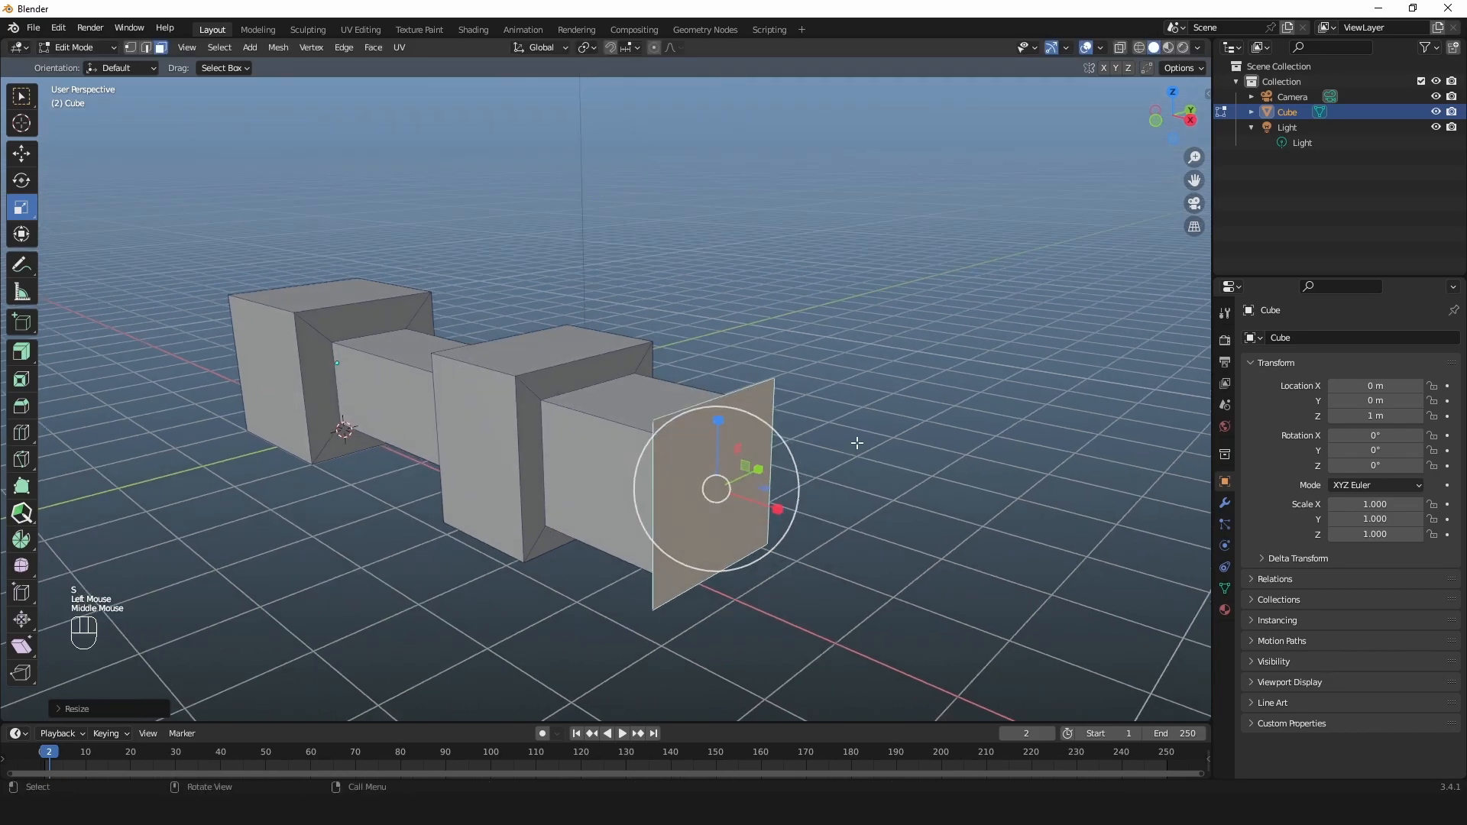
key("e")
left_click_drag(783, 508, 818, 524)
Step: Inset the third block's end face and extrude it inward about 0.51 m to form a recess
key("i")
middle_click_drag(850, 519, 856, 512)
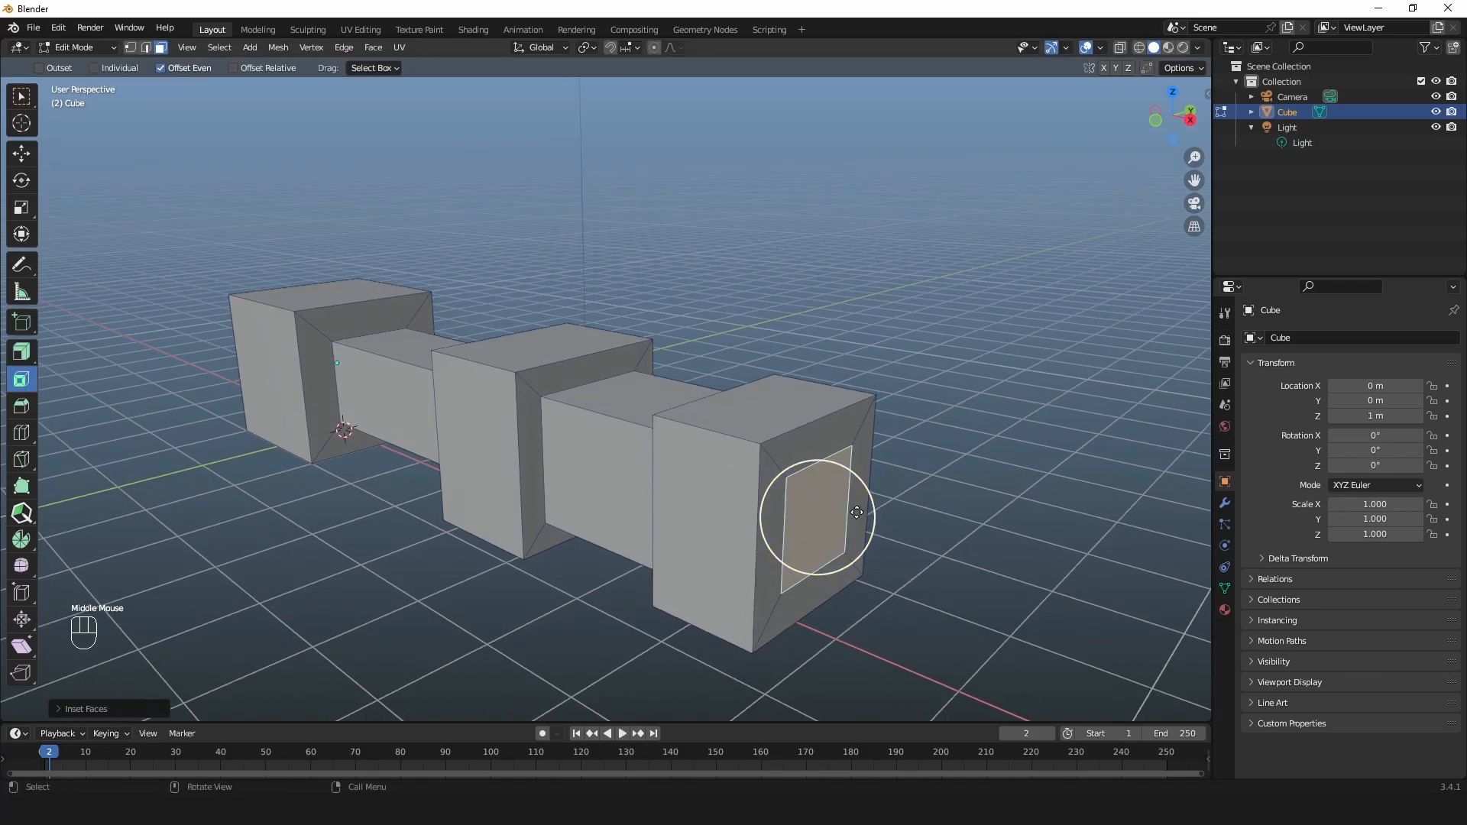
key("e")
left_click_drag(891, 544, 1026, 576)
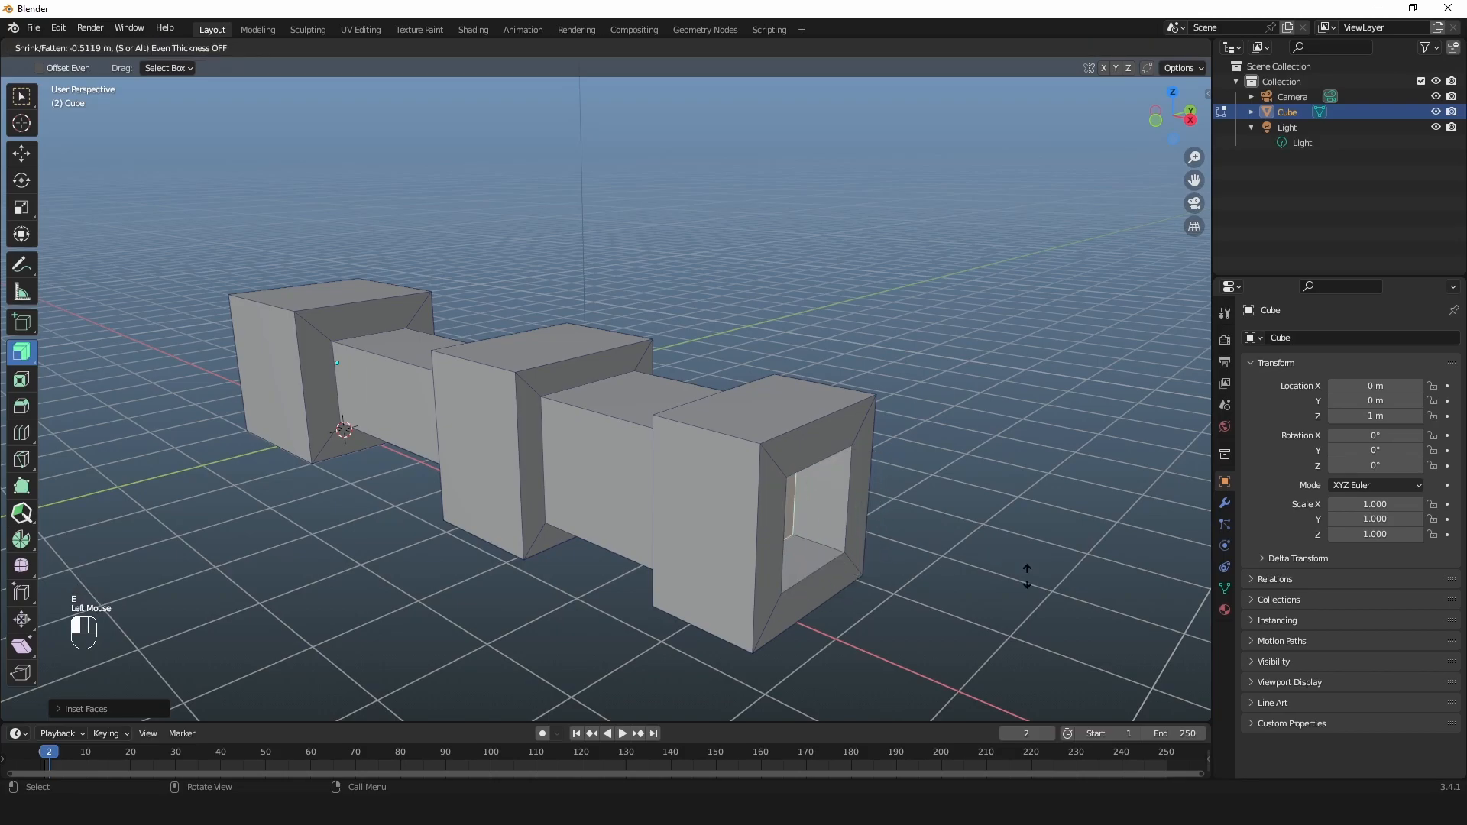
left_click(1026, 575)
Step: Add a single lengthwise loop cut down the middle of all blocks and necks
middle_click_drag(1025, 576, 672, 397)
middle_click_drag(673, 397, 628, 371)
key("ctrl+r")
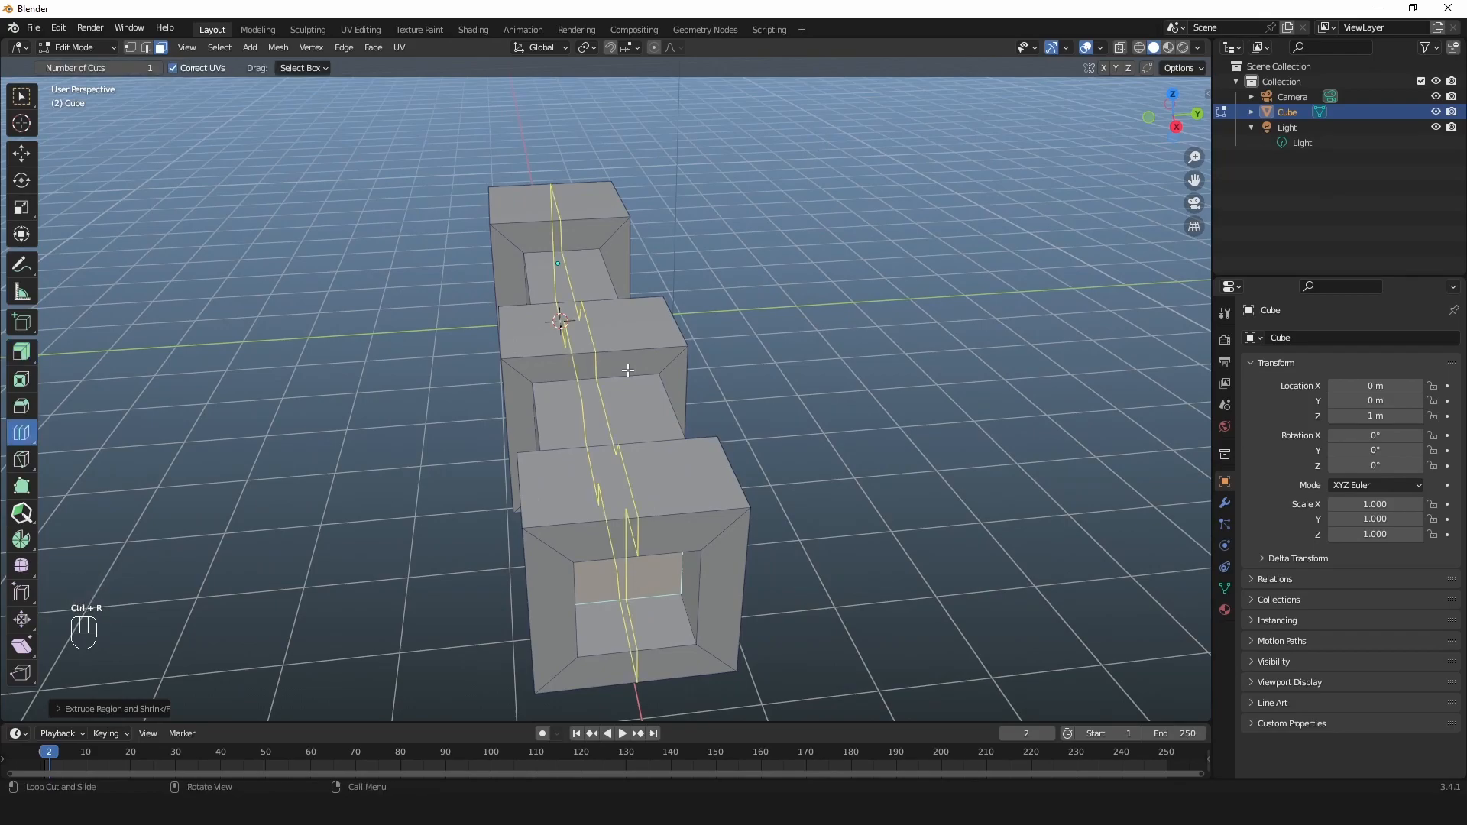
left_click(627, 370)
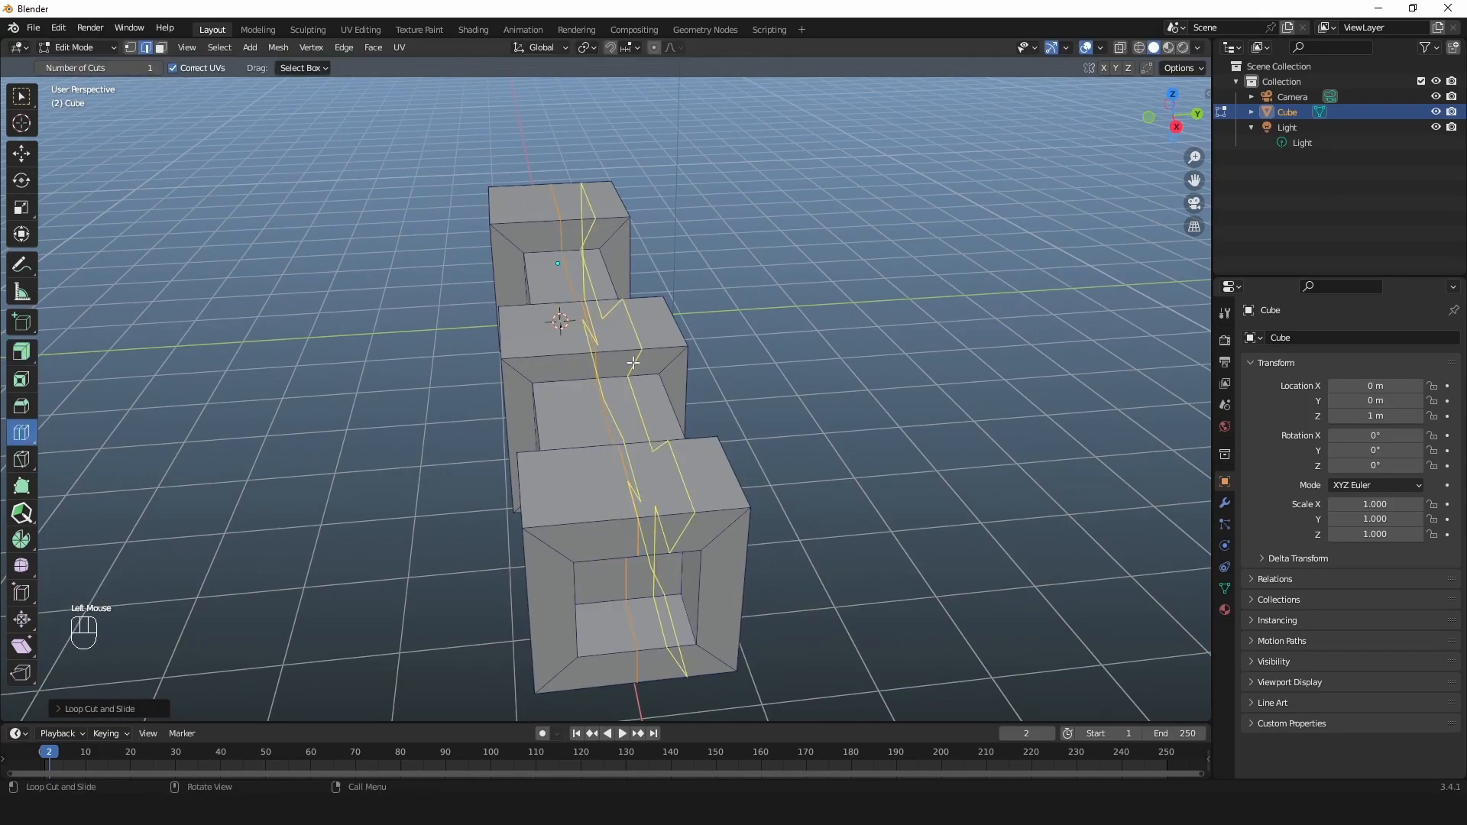
left_click(633, 363)
Step: Bevel the lengthwise loop cut with 3 segments and a width of about 0.32 m
middle_click_drag(633, 363, 596, 426)
key("ctrl+b")
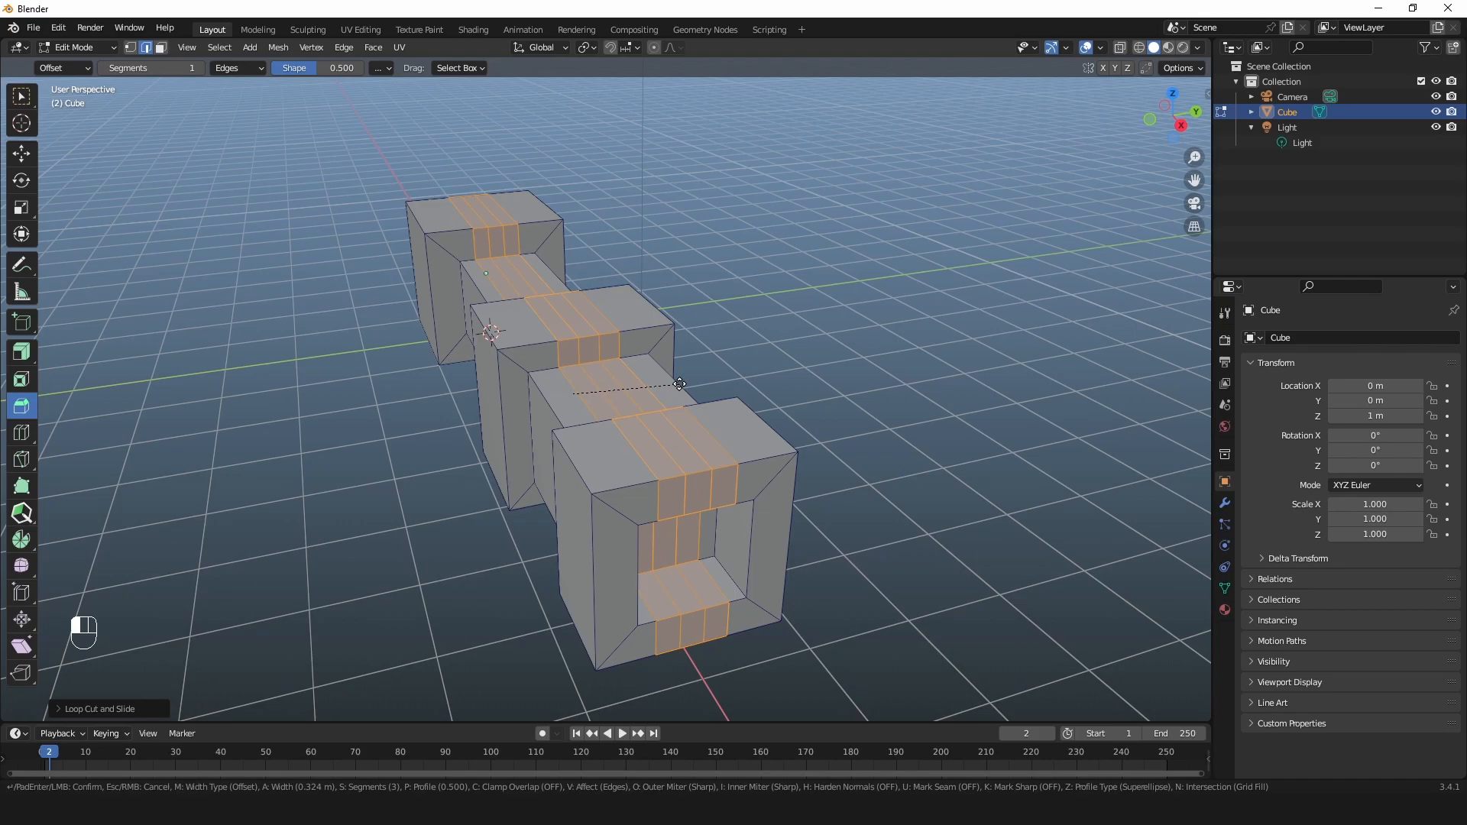
left_click(679, 383)
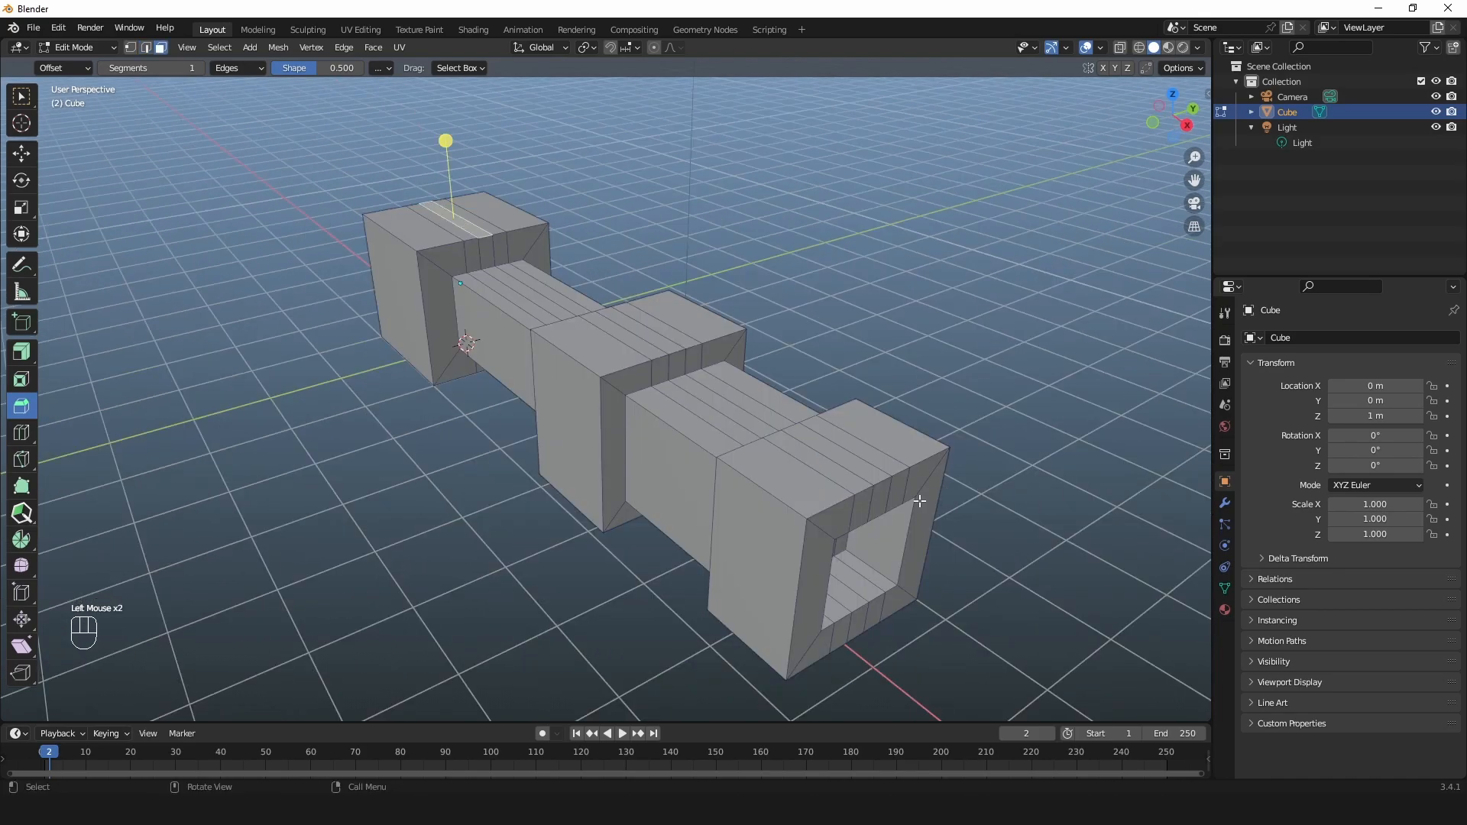
Step: Select the continuous strip of central top faces from the first block to the third block
left_click(857, 466, "ctrl")
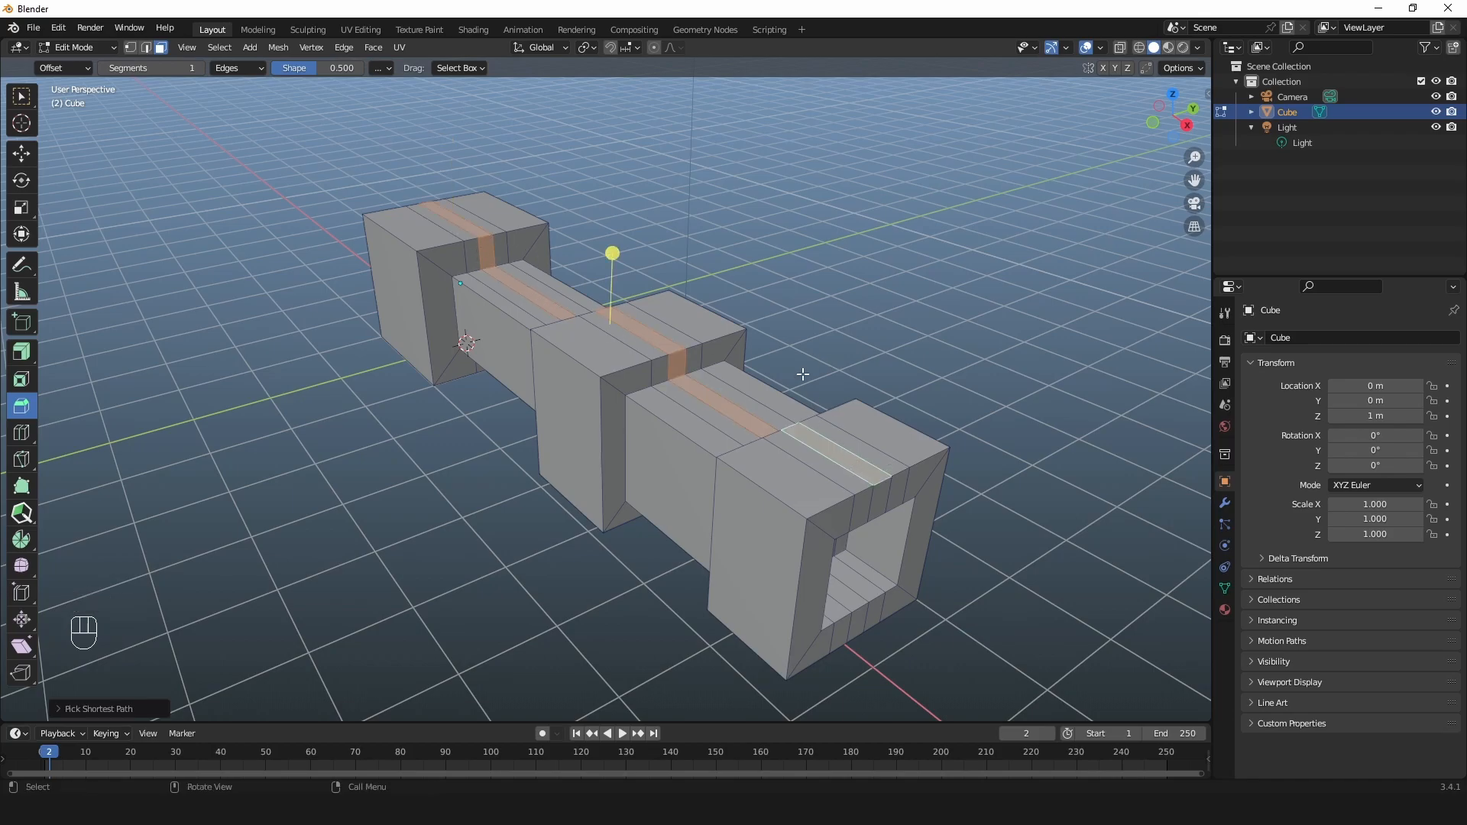
middle_click_drag(730, 363, 682, 405, "shift")
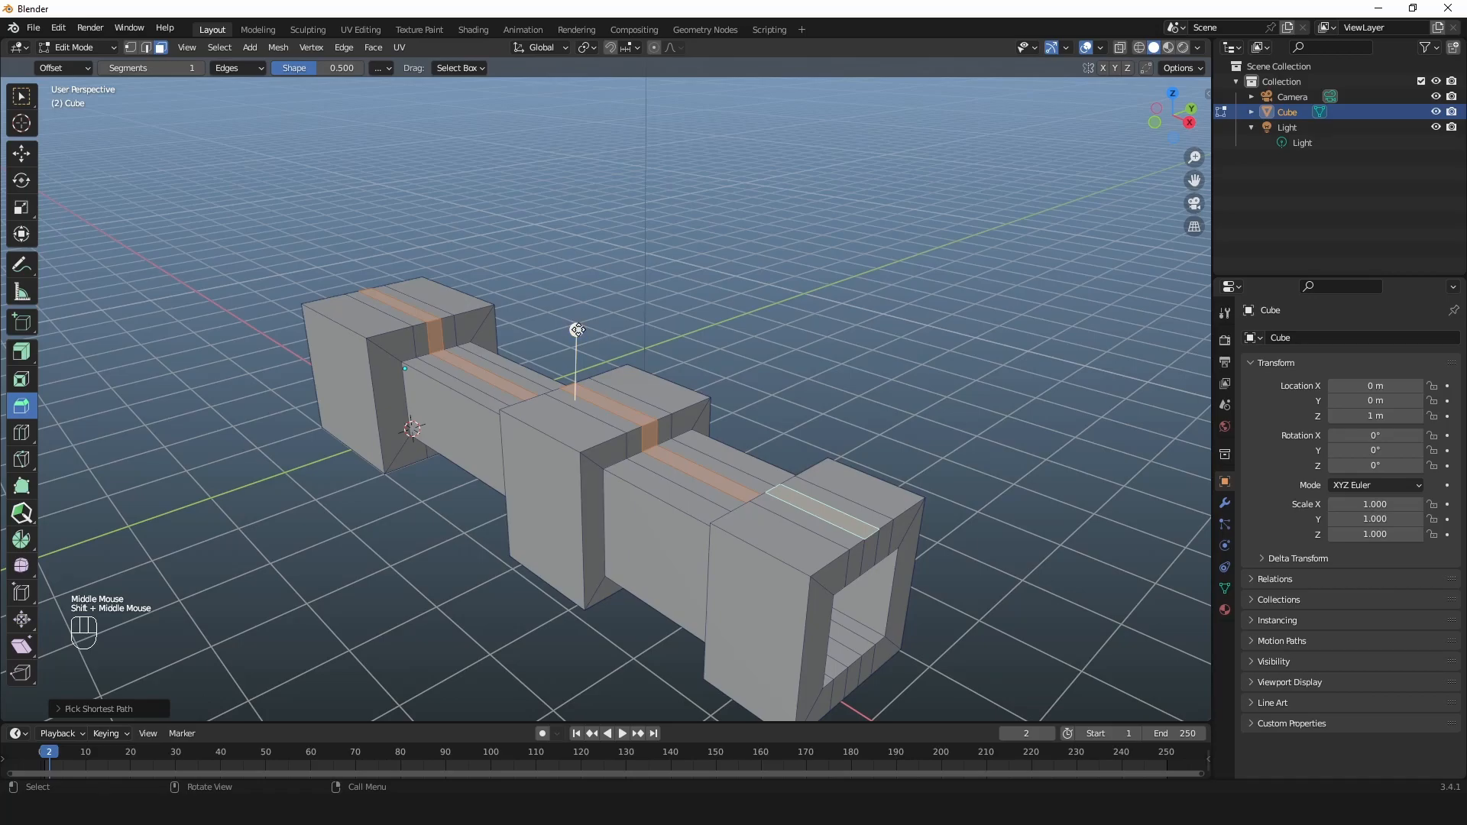
left_click(577, 329)
key("ctrl+z")
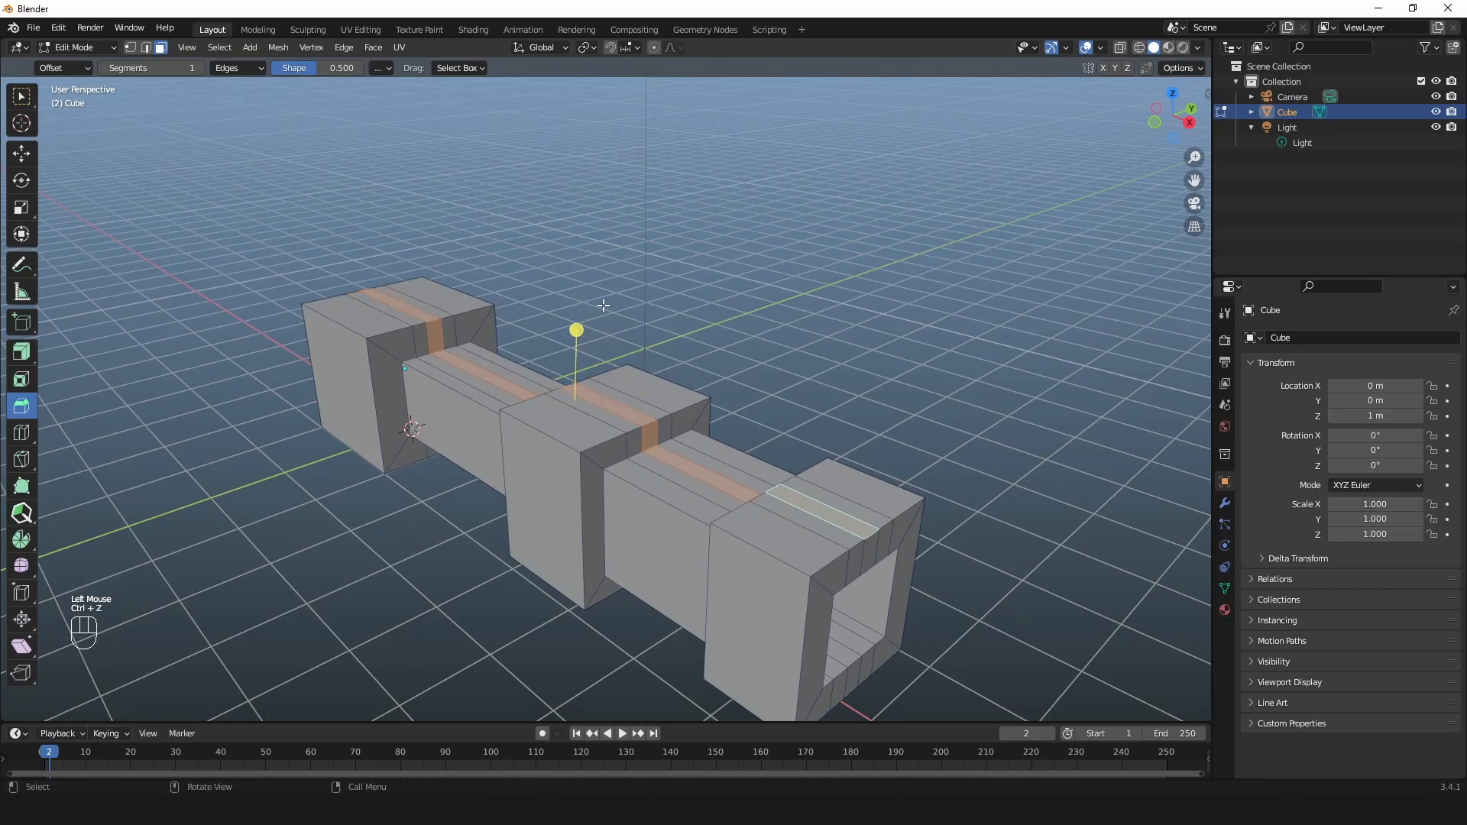
Step: Try to extrude the selected top strip along its normals
key("e")
left_click_drag(577, 330, 588, 289)
key("ctrl+z")
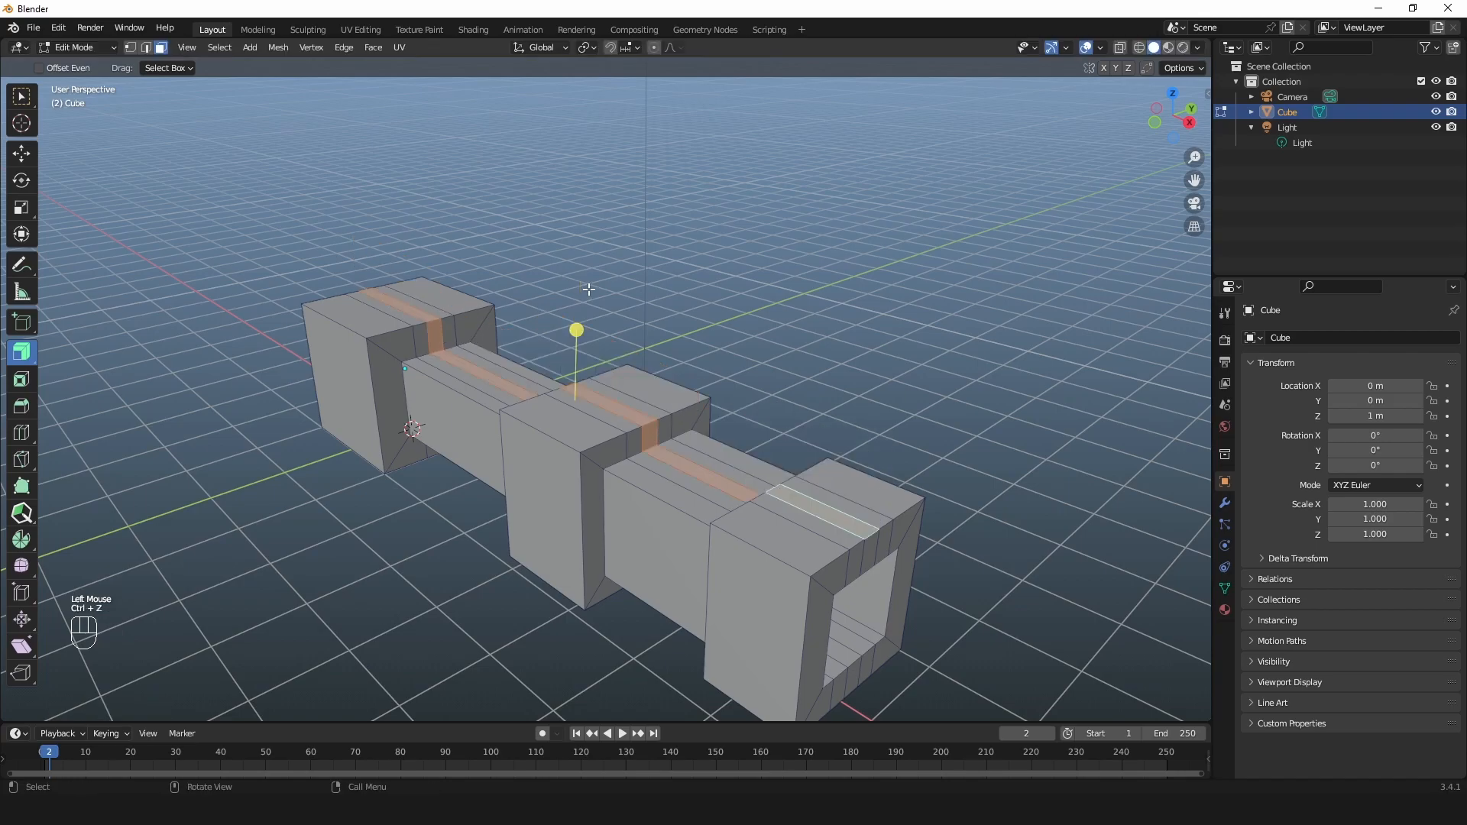
Step: Extrude the selected top strip straight up into one tall stepped ridge using Extrude Region
left_click(30, 357)
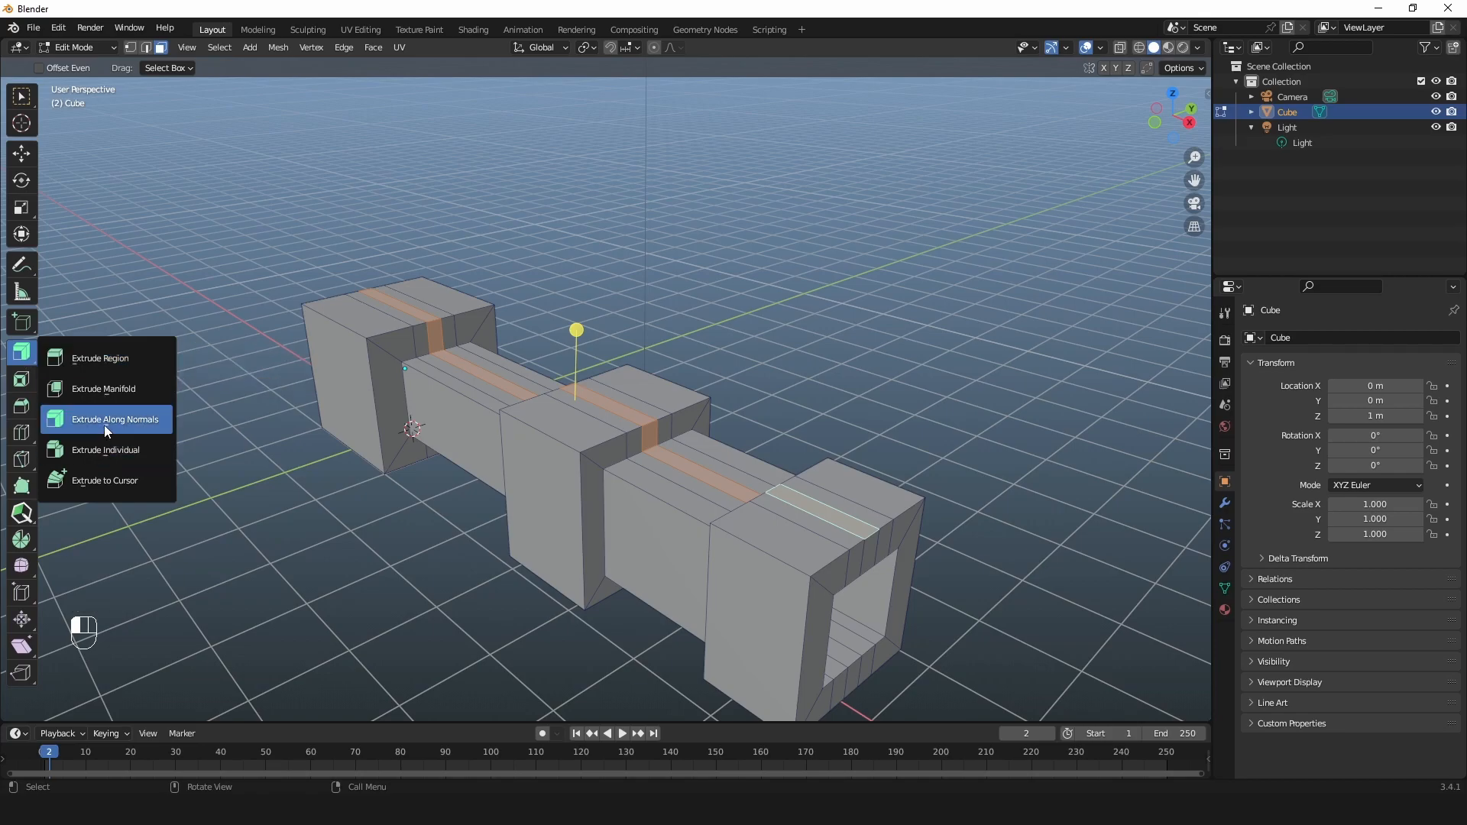
left_click(108, 356)
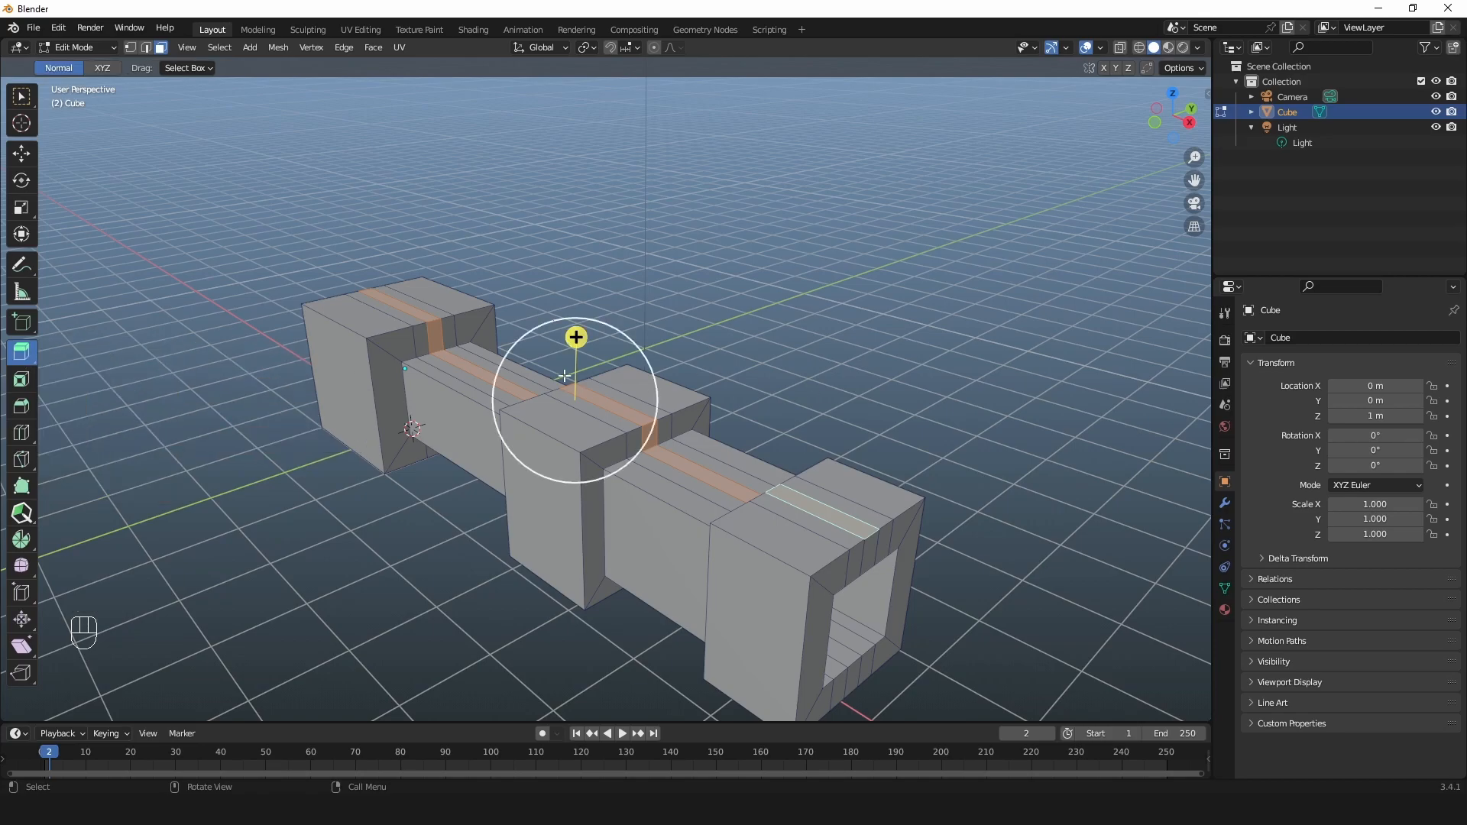
left_click_drag(588, 345, 565, 236)
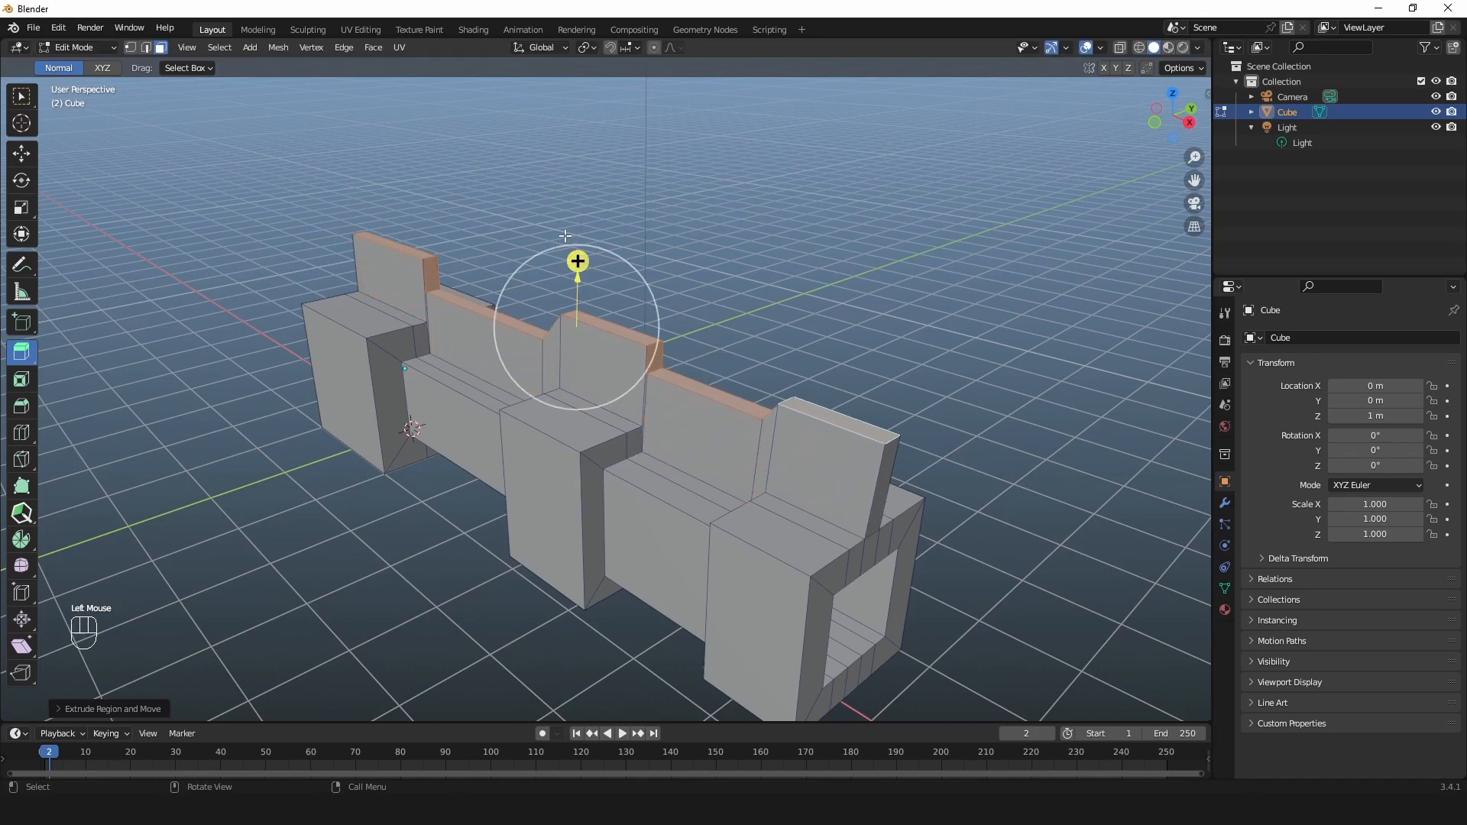
Step: Check the Tool Keys option in the keymap preferences
left_click(54, 26)
left_click(104, 248)
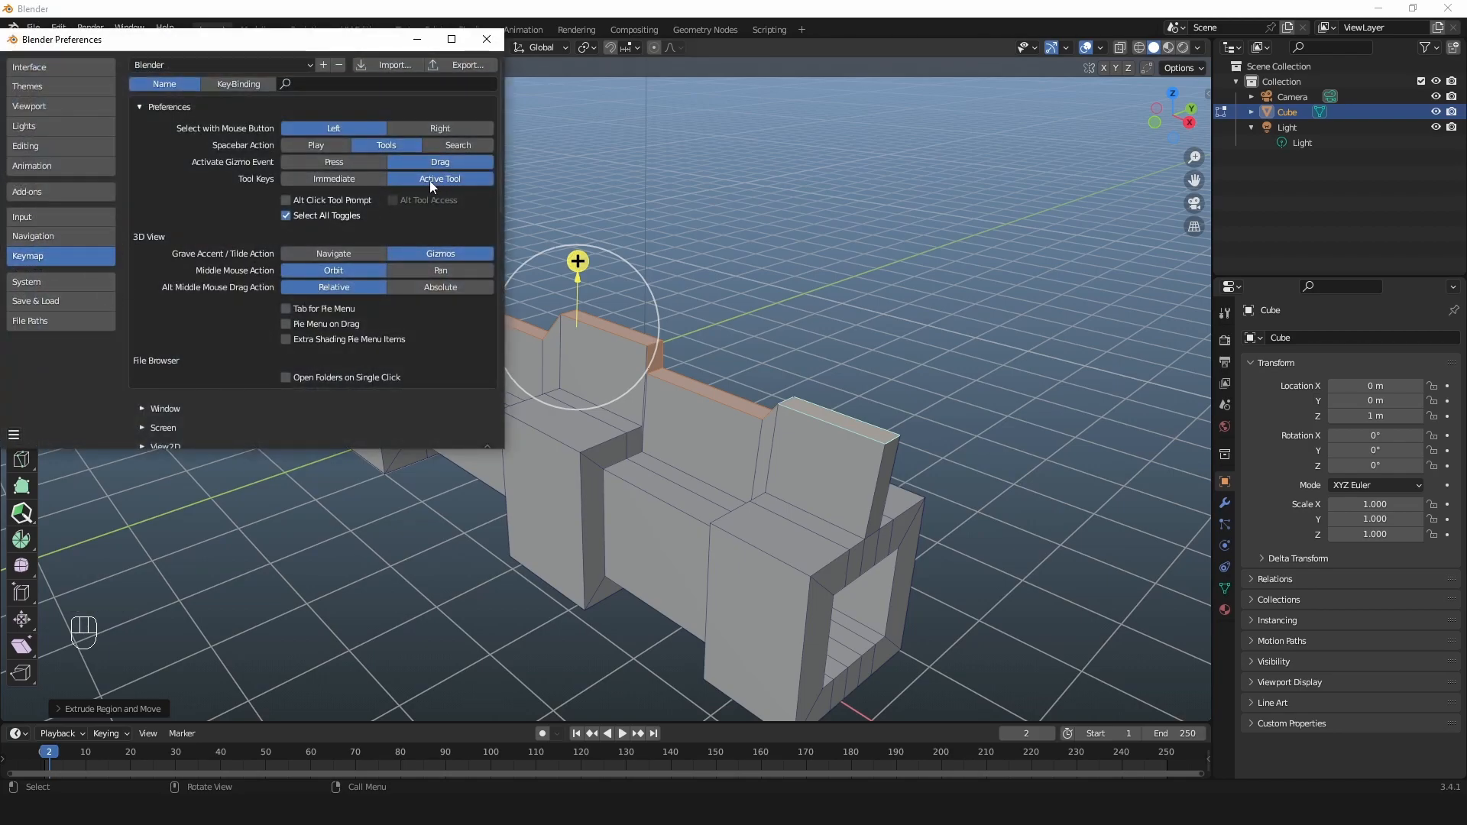
left_click(486, 39)
Step: Inset the faces along the top of the stepped ridge and extrude the inset strip
middle_click_drag(596, 295, 536, 306)
scroll(535, 336, "up", 1)
key("i")
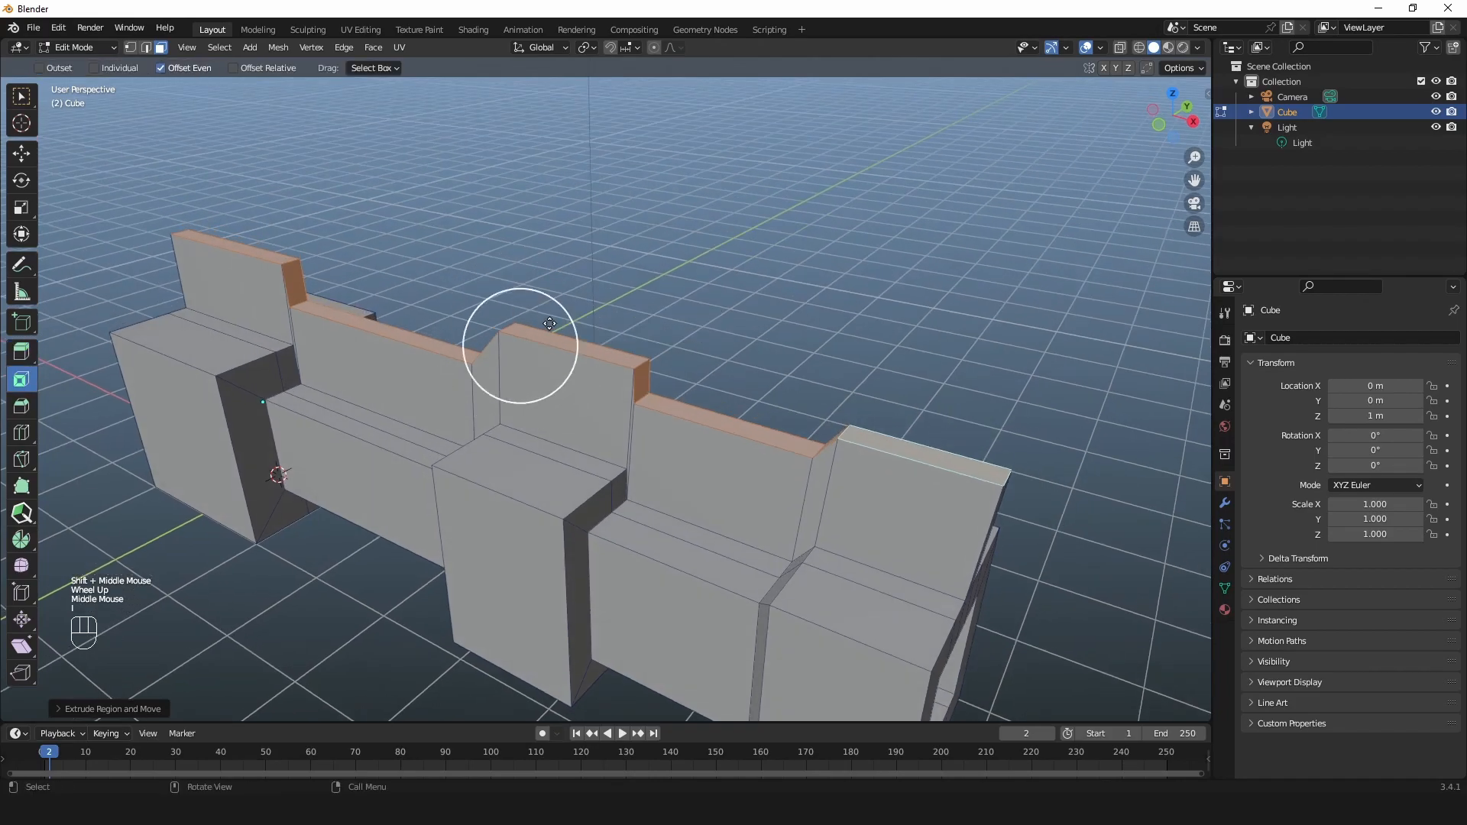
left_click_drag(565, 306, 560, 311)
mouse_move(623, 328)
middle_mouse_down()
mouse_move(629, 345)
mouse_move(632, 327)
middle_mouse_up()
key("e")
left_click_drag(522, 282, 518, 289)
middle_click_drag(519, 289, 547, 314)
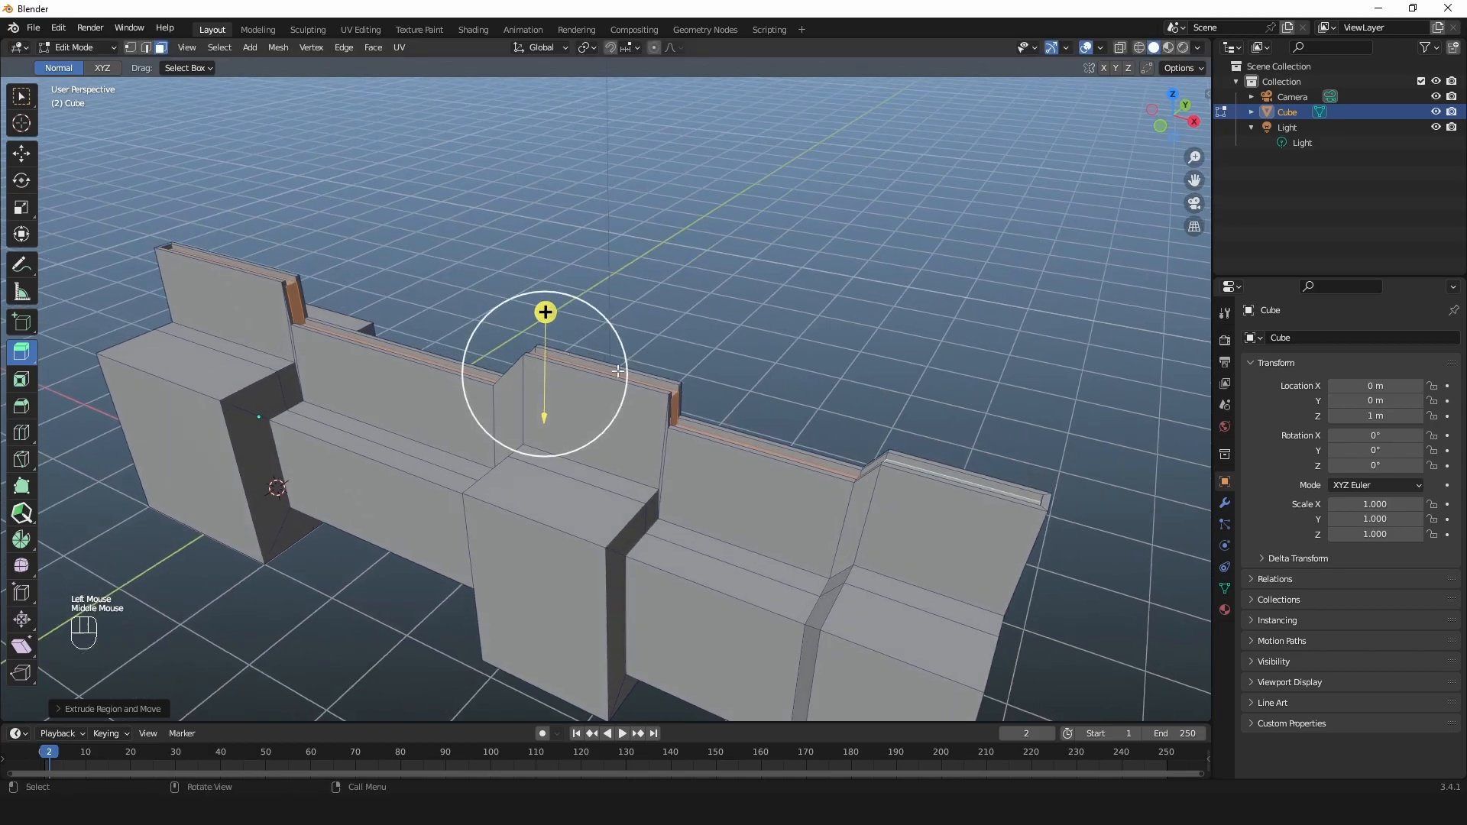
Step: Reselect inset ridge faces by shortest path between the two end faces and try to extrude them
key("s")
middle_click_drag(602, 377, 521, 351)
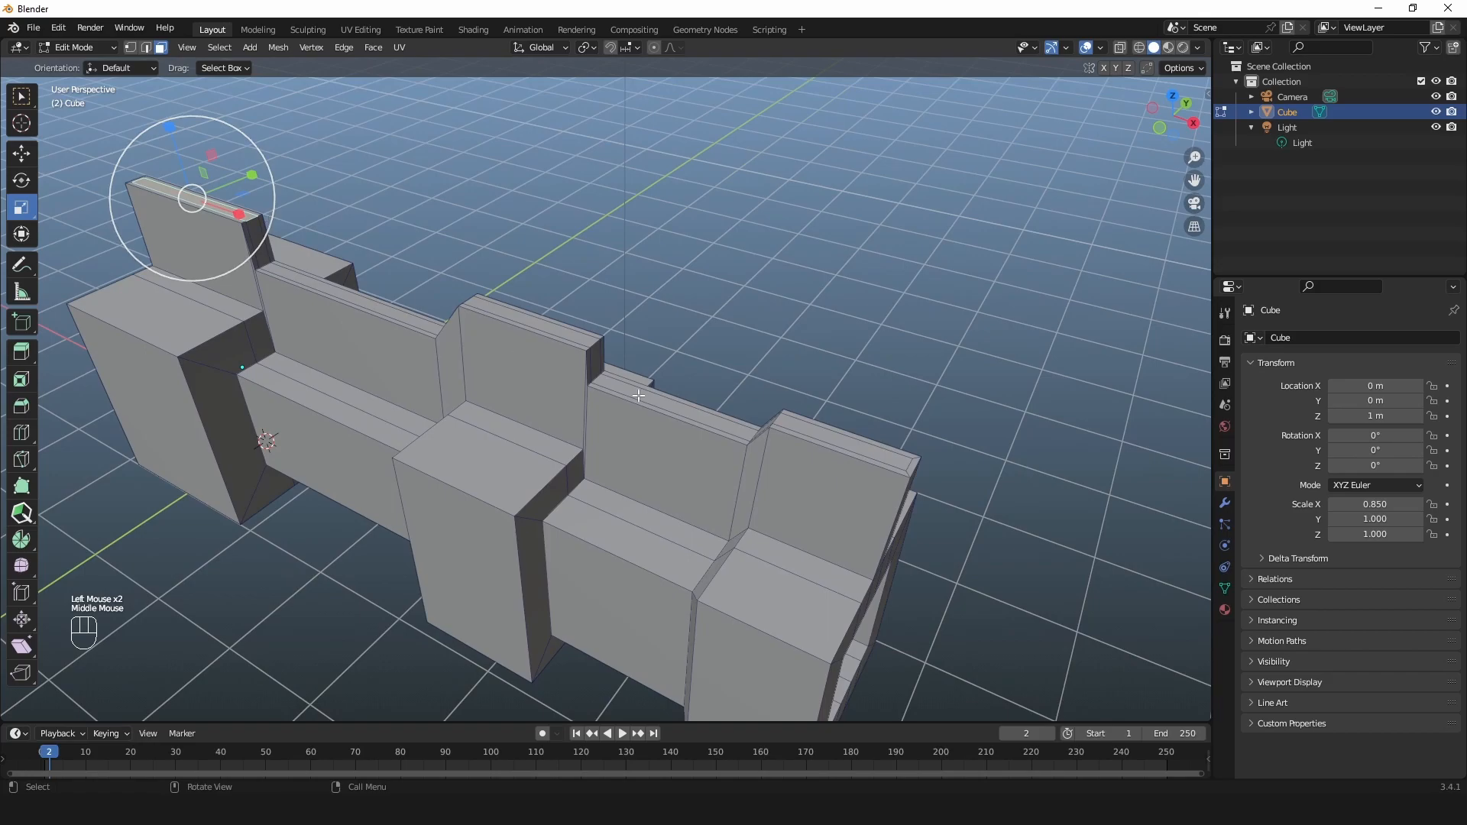
left_click(873, 453, "ctrl")
middle_click_drag(772, 399, 490, 310)
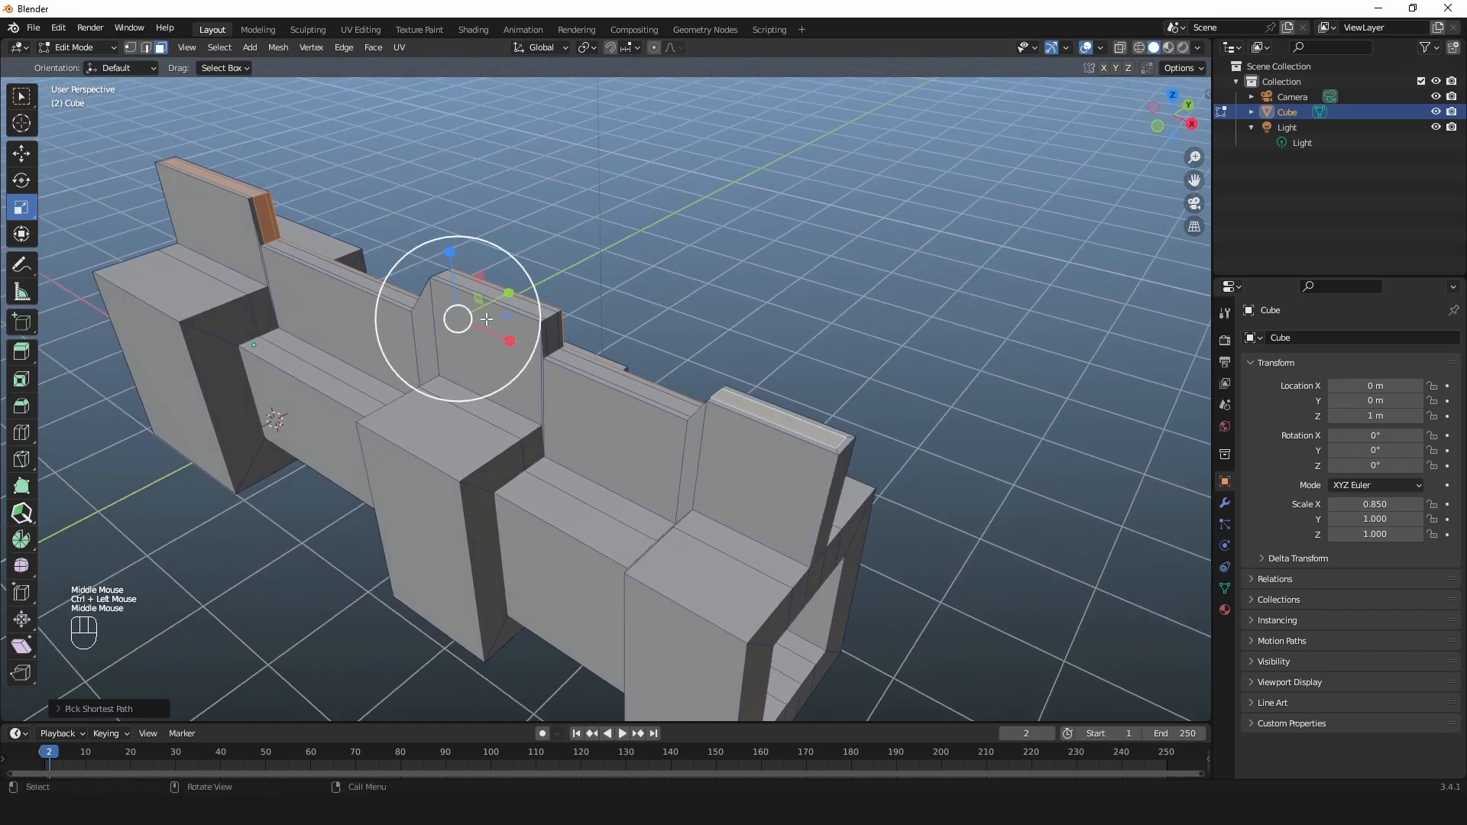
key("e")
left_click_drag(502, 272, 515, 277)
key("ctrl+z")
Step: Select the full strip of inset faces along the ridge block by block and extrude it slightly downward
left_click(263, 188)
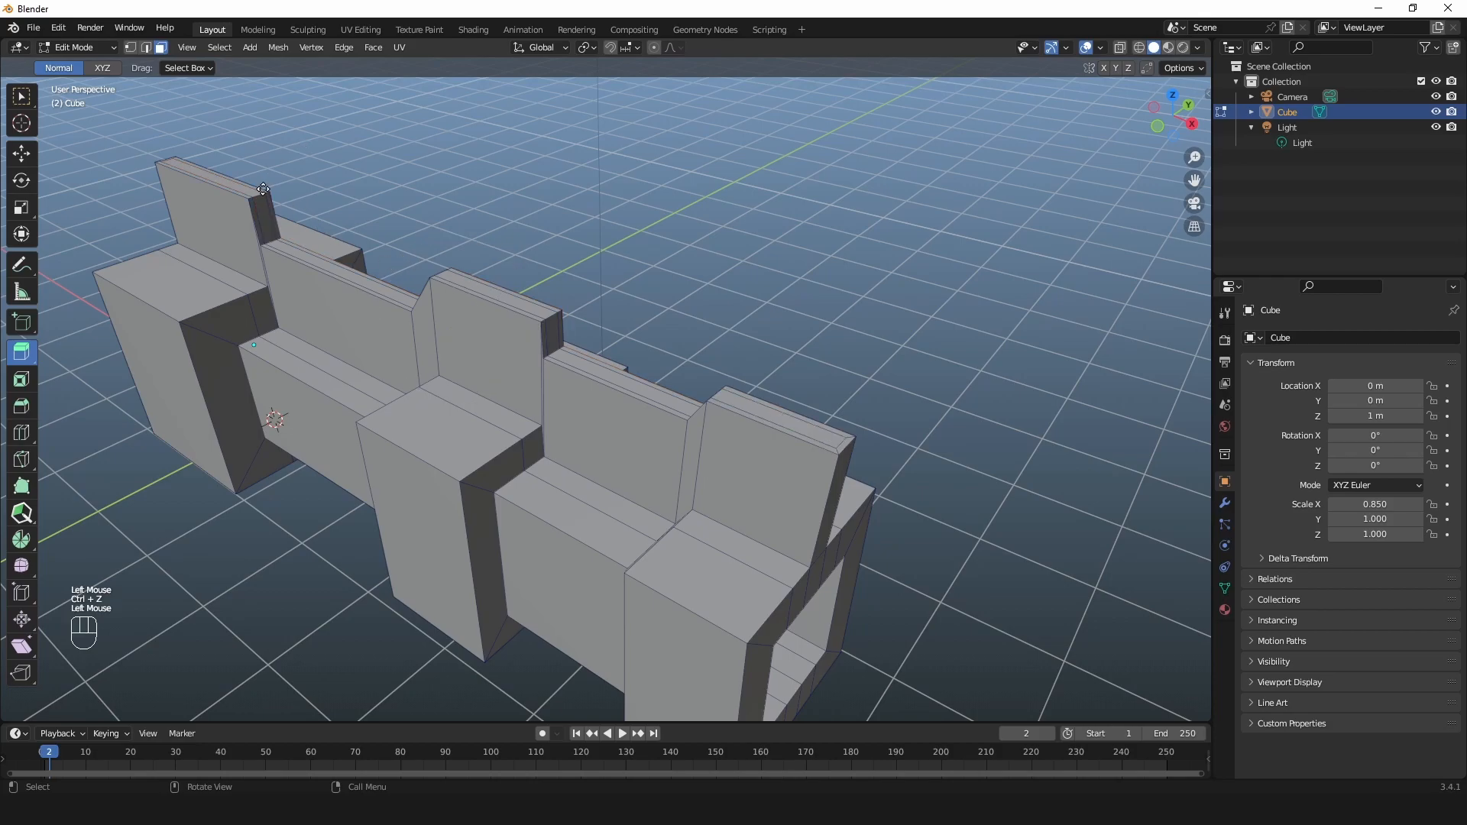
middle_click_drag(247, 191, 471, 346)
left_click(480, 336, "ctrl")
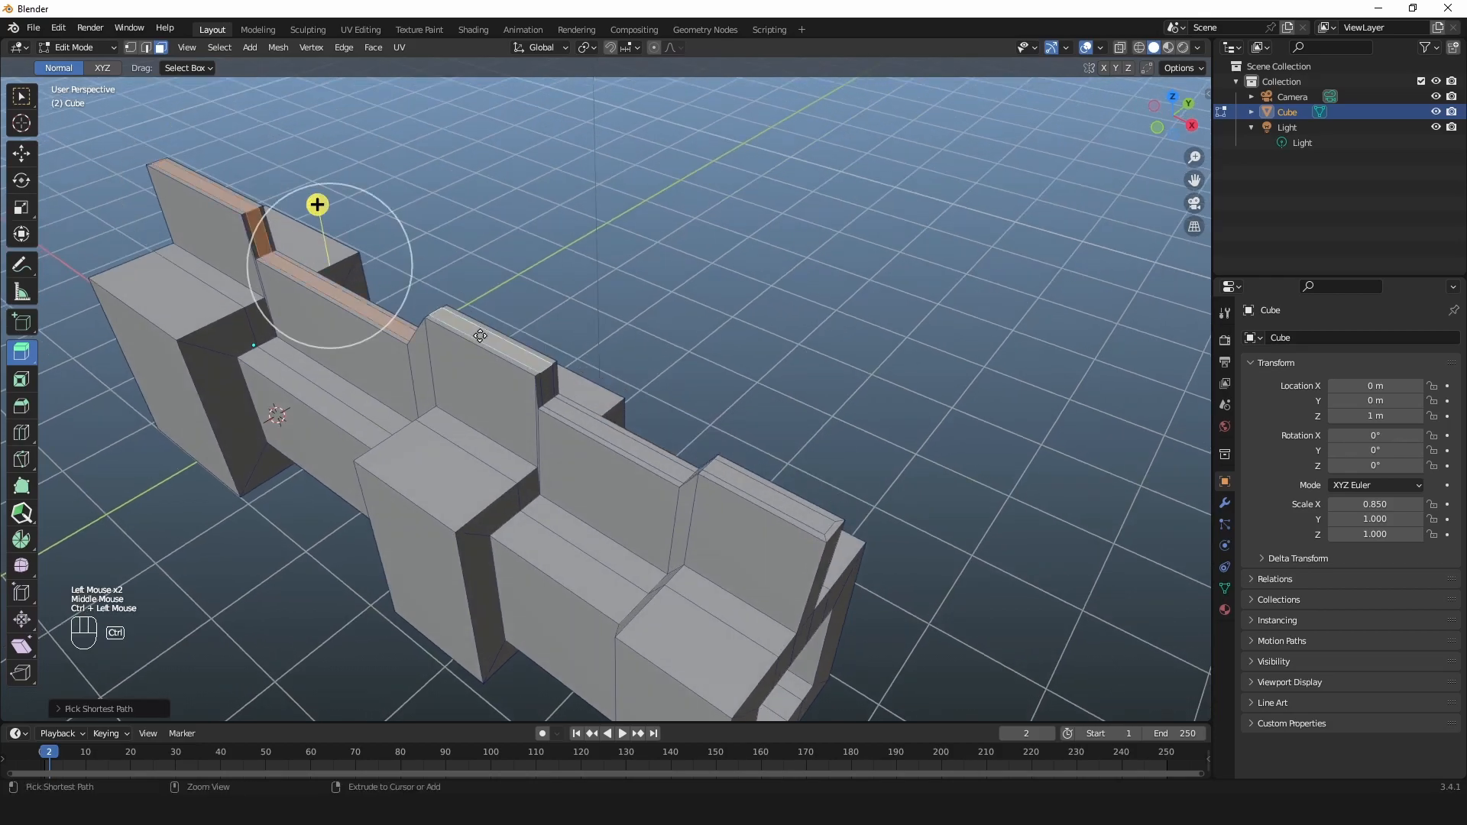
left_click(805, 506, "ctrl")
middle_click_drag(804, 506, 451, 275)
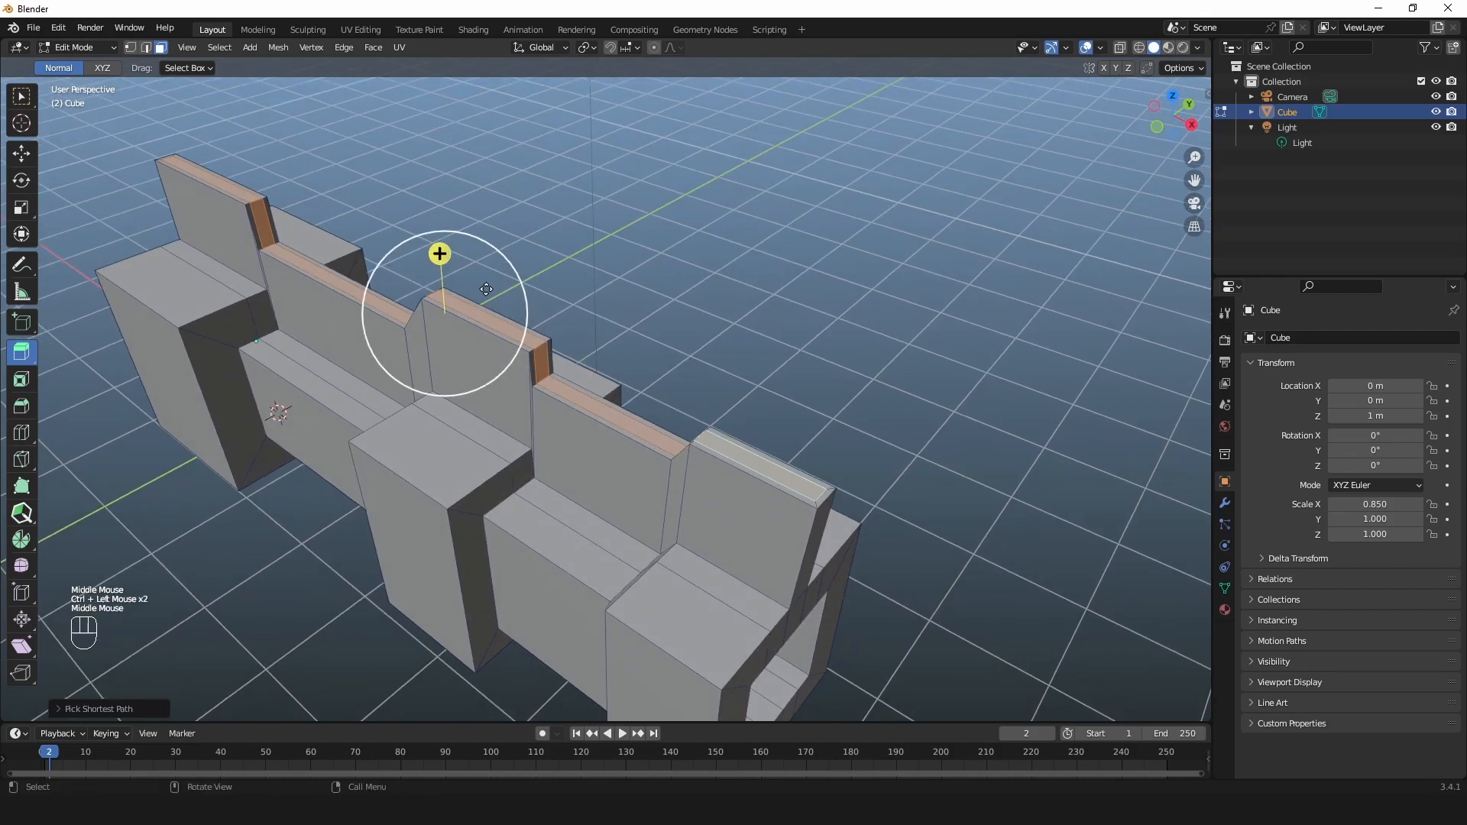
left_click_drag(443, 253, 441, 262)
middle_click_drag(439, 259, 419, 235)
Step: Select the outer side faces of the three blocks on the positive Y side and extrude them outward
left_click(743, 246)
scroll(713, 285, "down", 2)
middle_click_drag(684, 344, 613, 367)
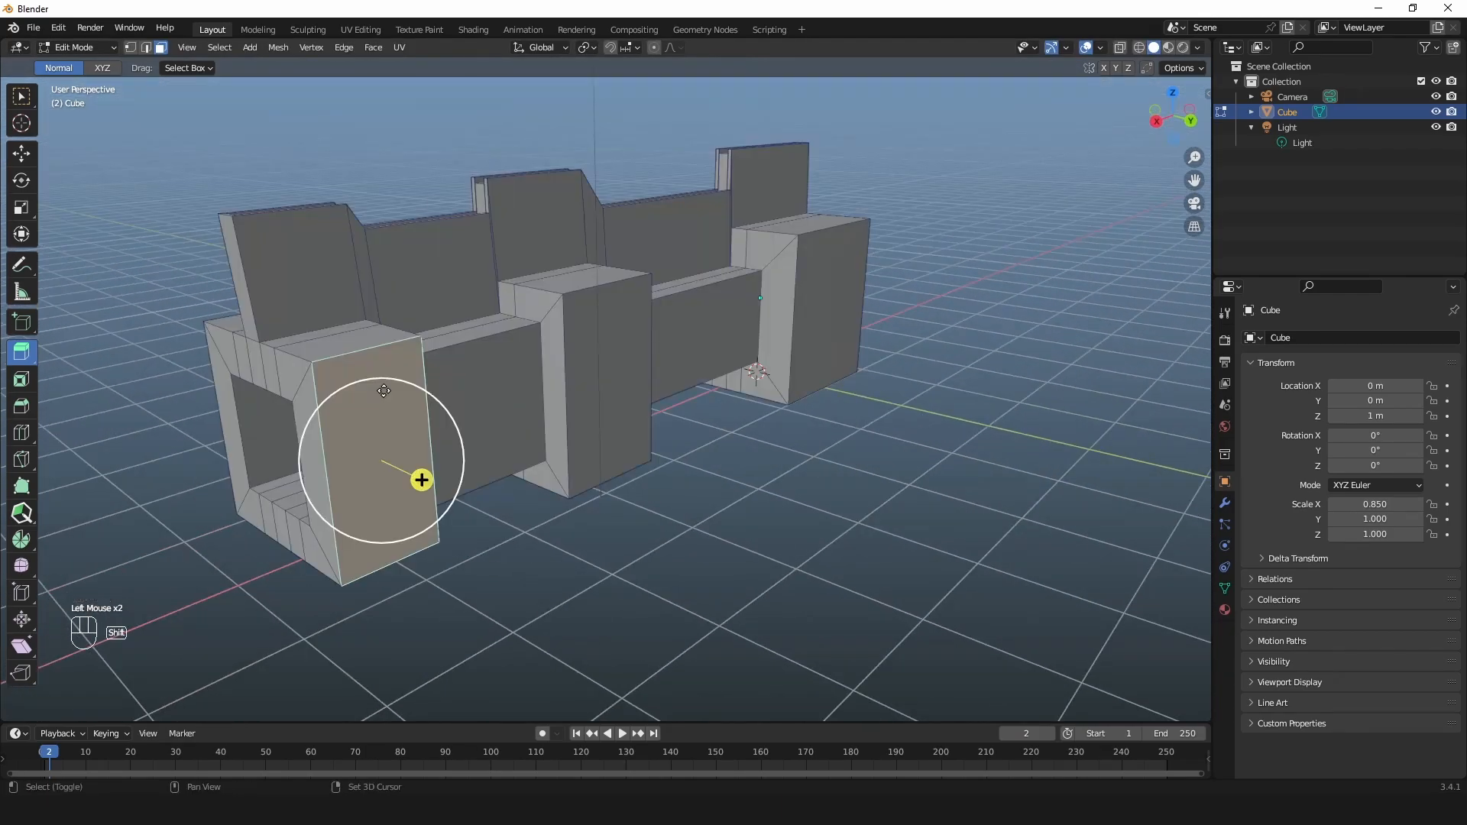
left_click(394, 460)
left_click(647, 372, "shift")
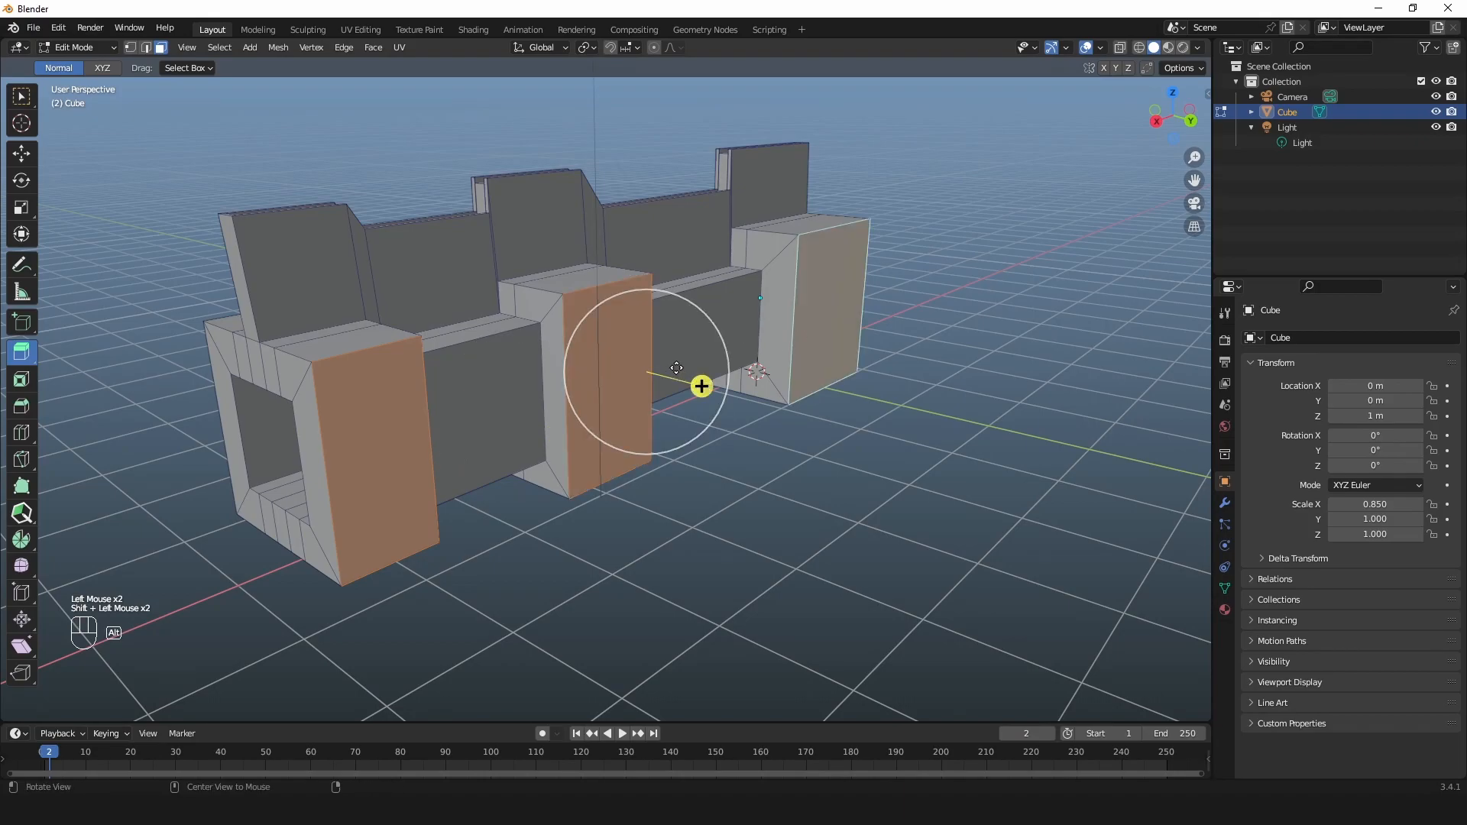
middle_click_drag(675, 368, 689, 377)
left_click_drag(689, 379, 724, 437)
middle_click_drag(724, 437, 713, 407)
Step: Inset the three extruded side faces evenly
key("i")
left_click_drag(730, 350, 692, 399)
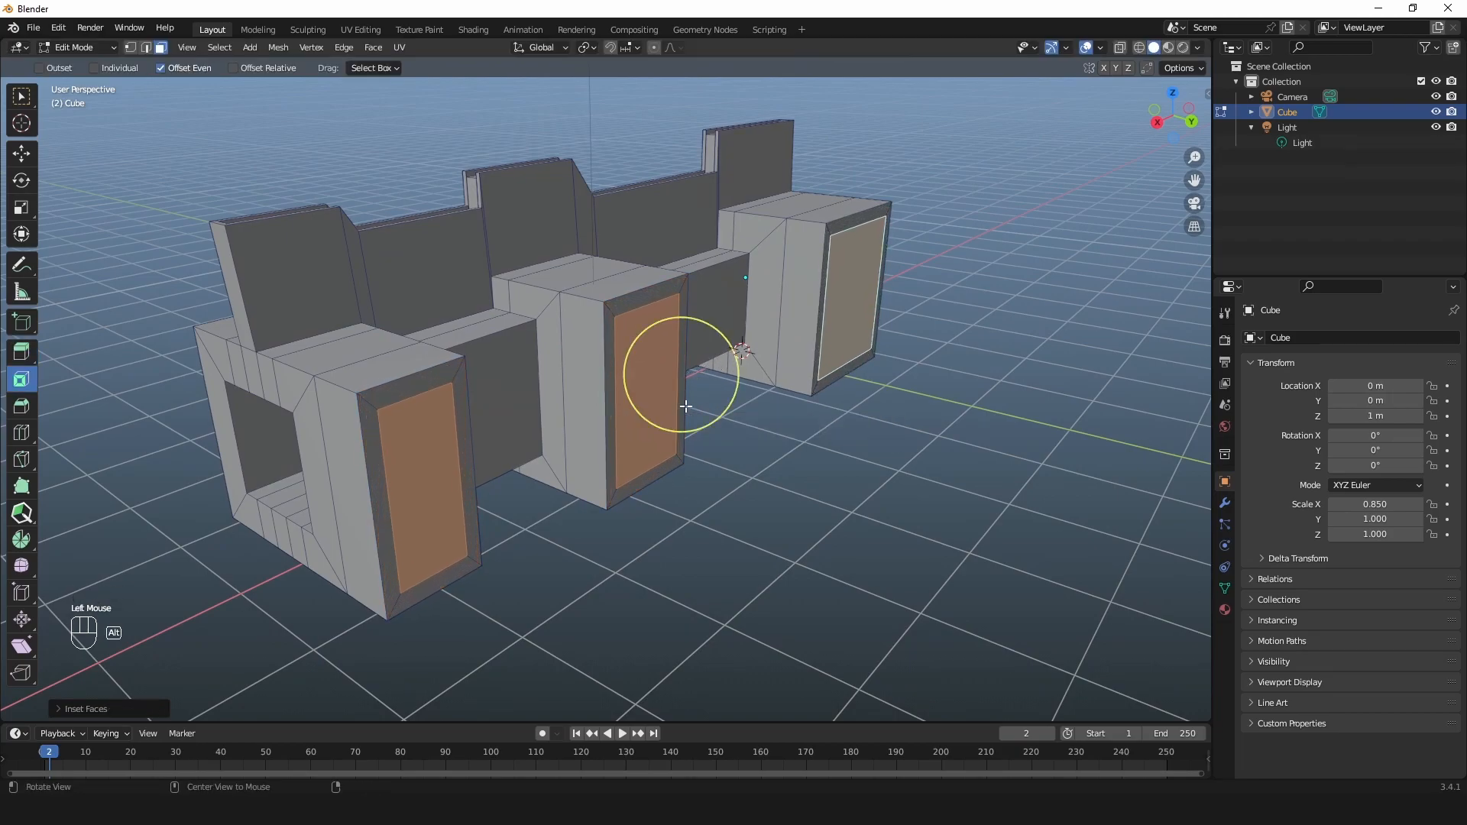
middle_click_drag(691, 400, 771, 419)
Step: Extrude the three inset side faces outward in two successive short sections
key("e")
left_click_drag(737, 391, 789, 410, "alt")
middle_click_drag(789, 410, 763, 399)
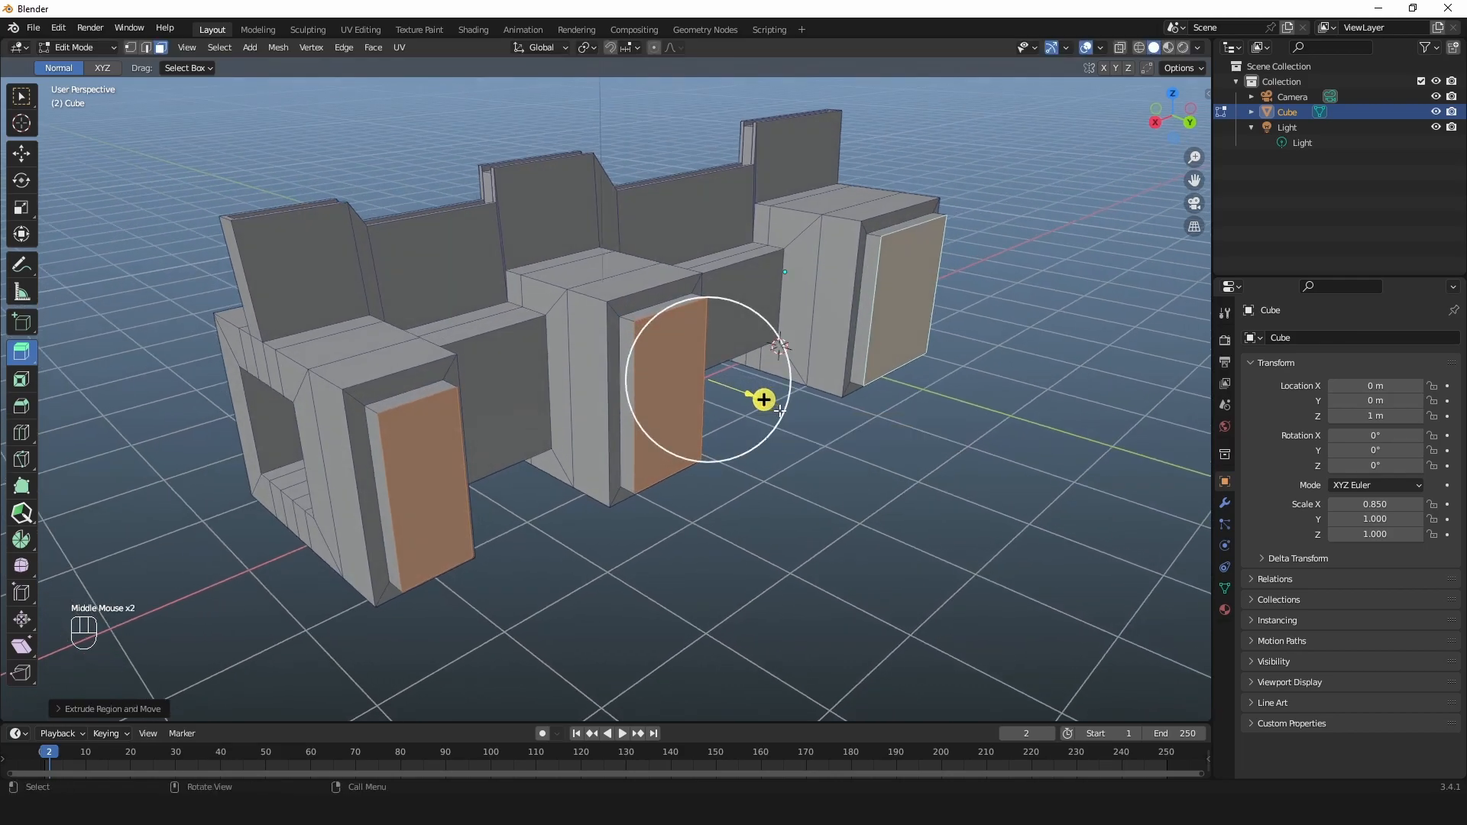
left_click_drag(763, 400, 784, 405)
Step: Try to scale down the three outermost side faces together
key("s")
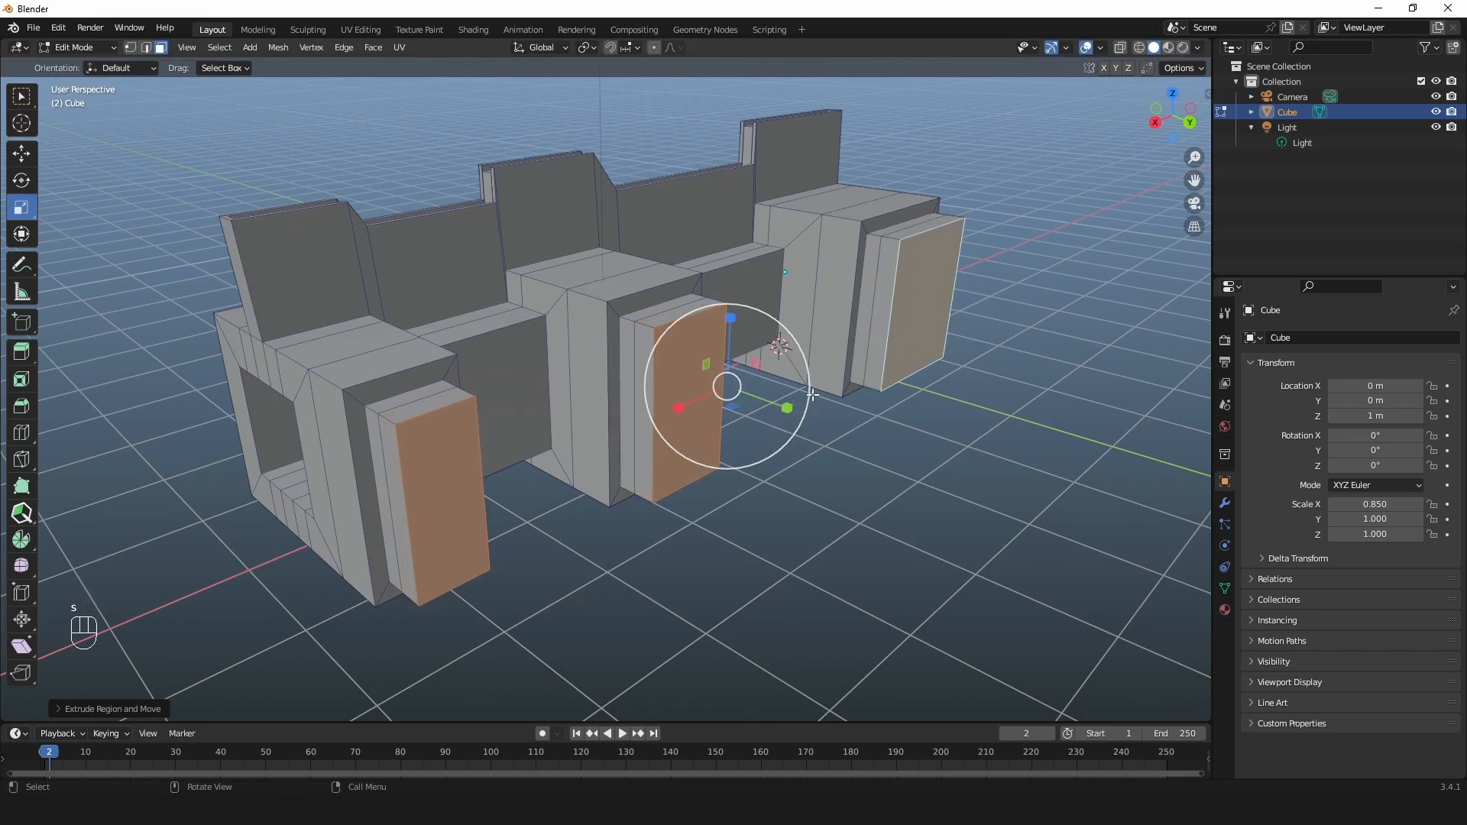
left_click_drag(732, 406, 729, 397)
key("ctrl+z")
middle_click_drag(495, 412, 793, 369)
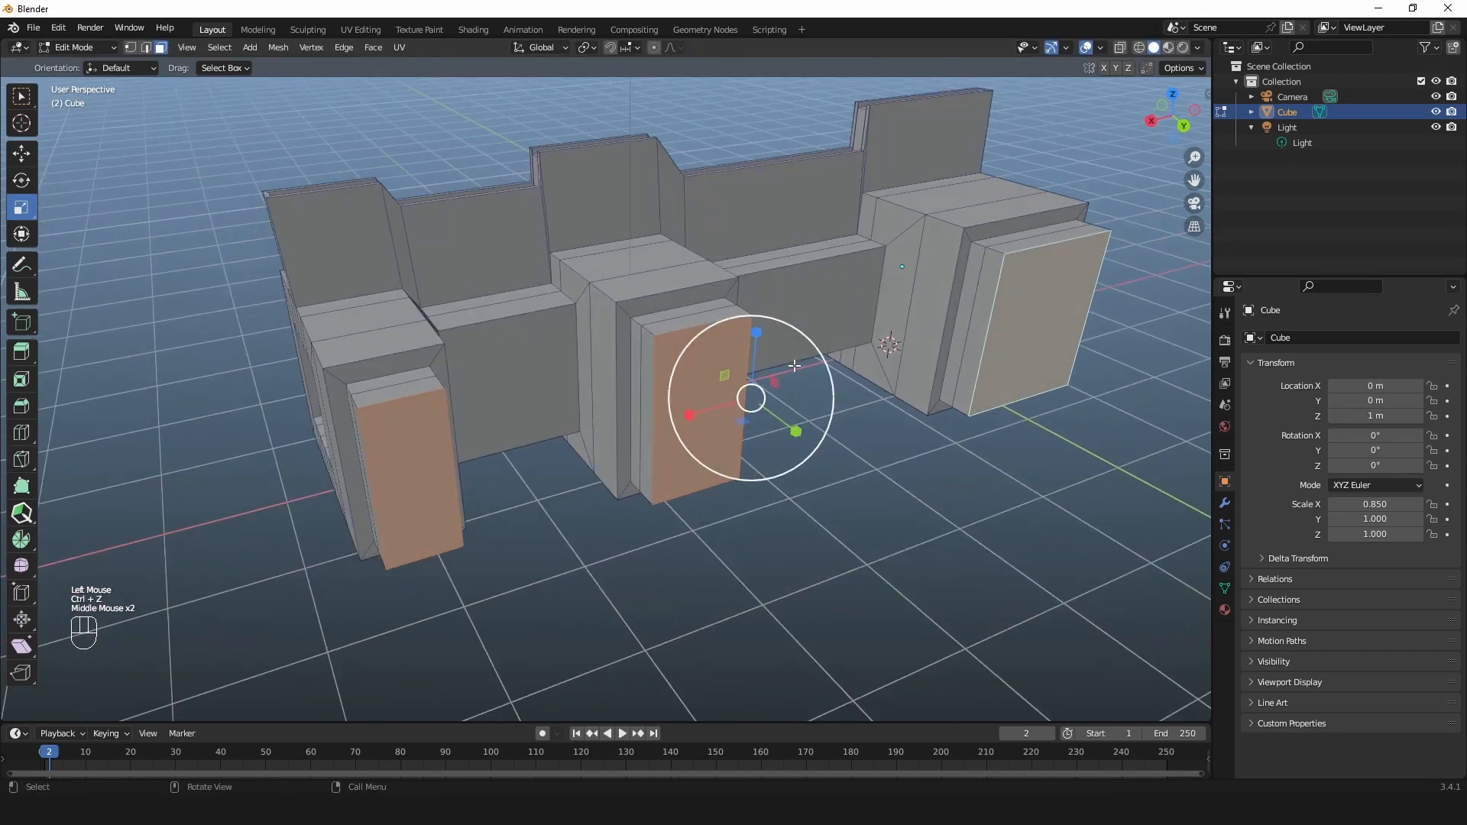
left_click_drag(804, 336, 762, 406)
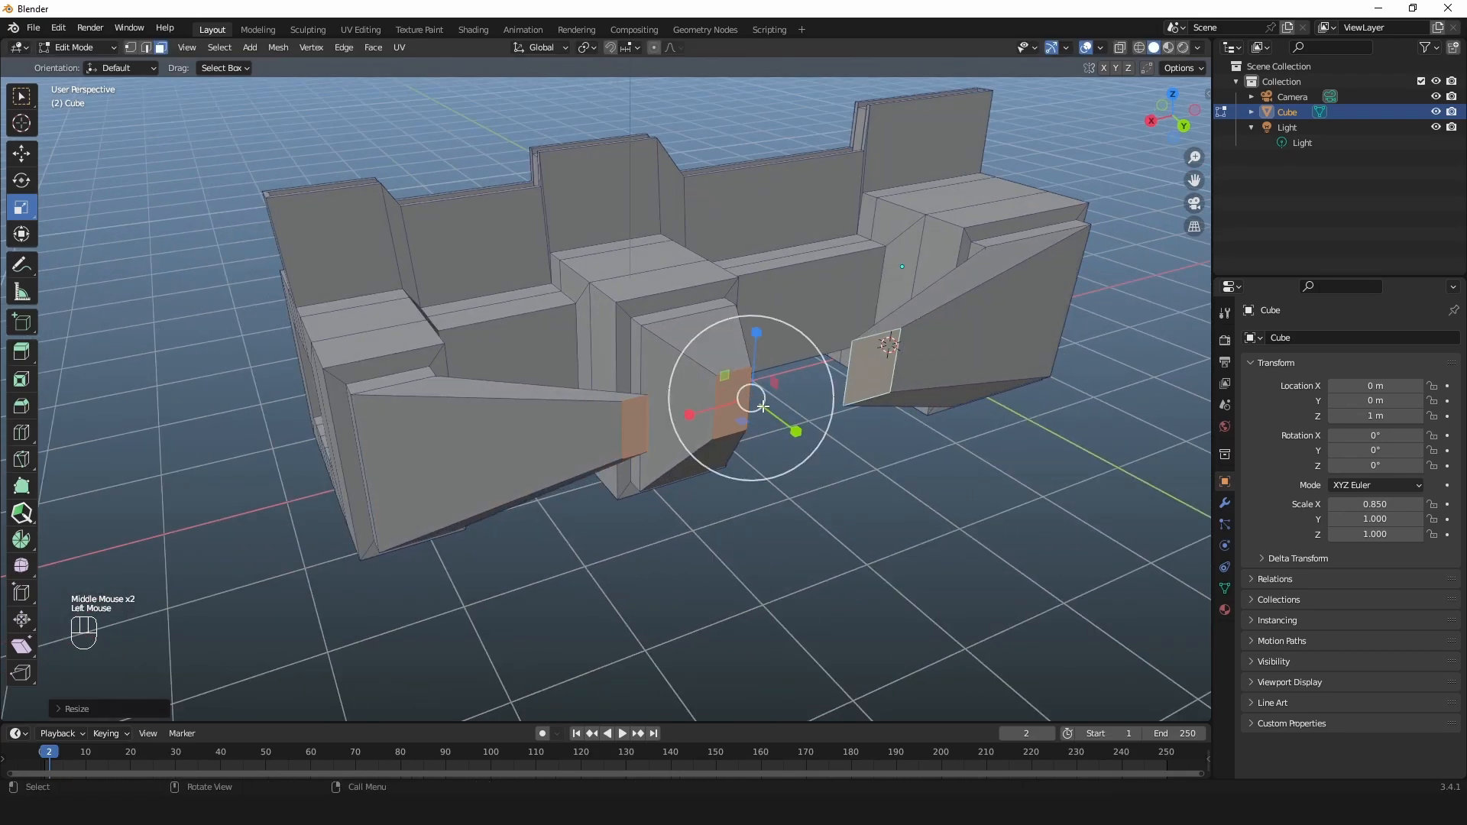
key("ctrl+z")
left_click_drag(814, 349, 786, 367)
key("ctrl+z")
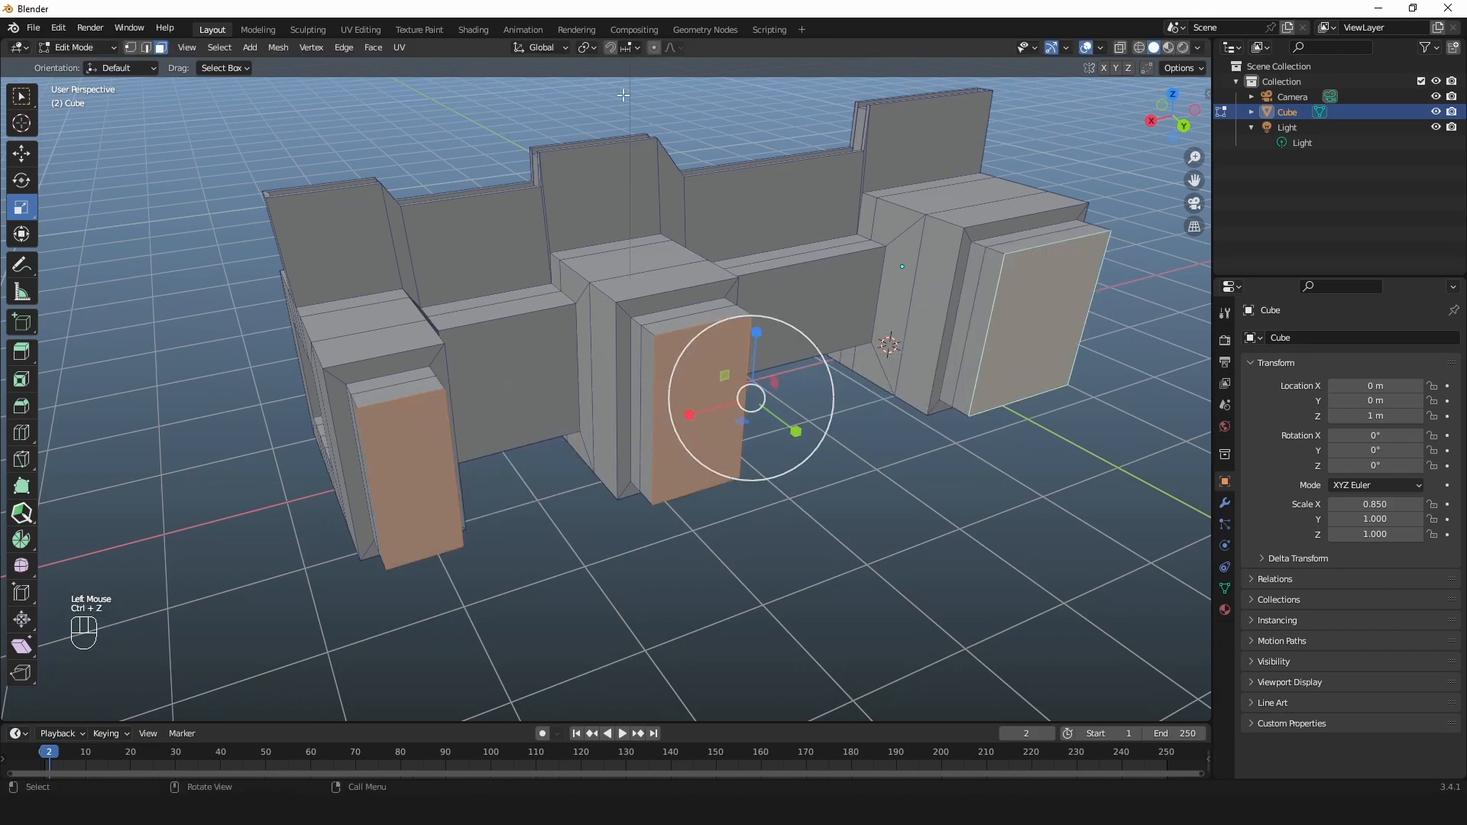
Step: Set the pivot point to Individual Origins and scale down the three outermost side faces, each about its own centre
left_click(589, 49)
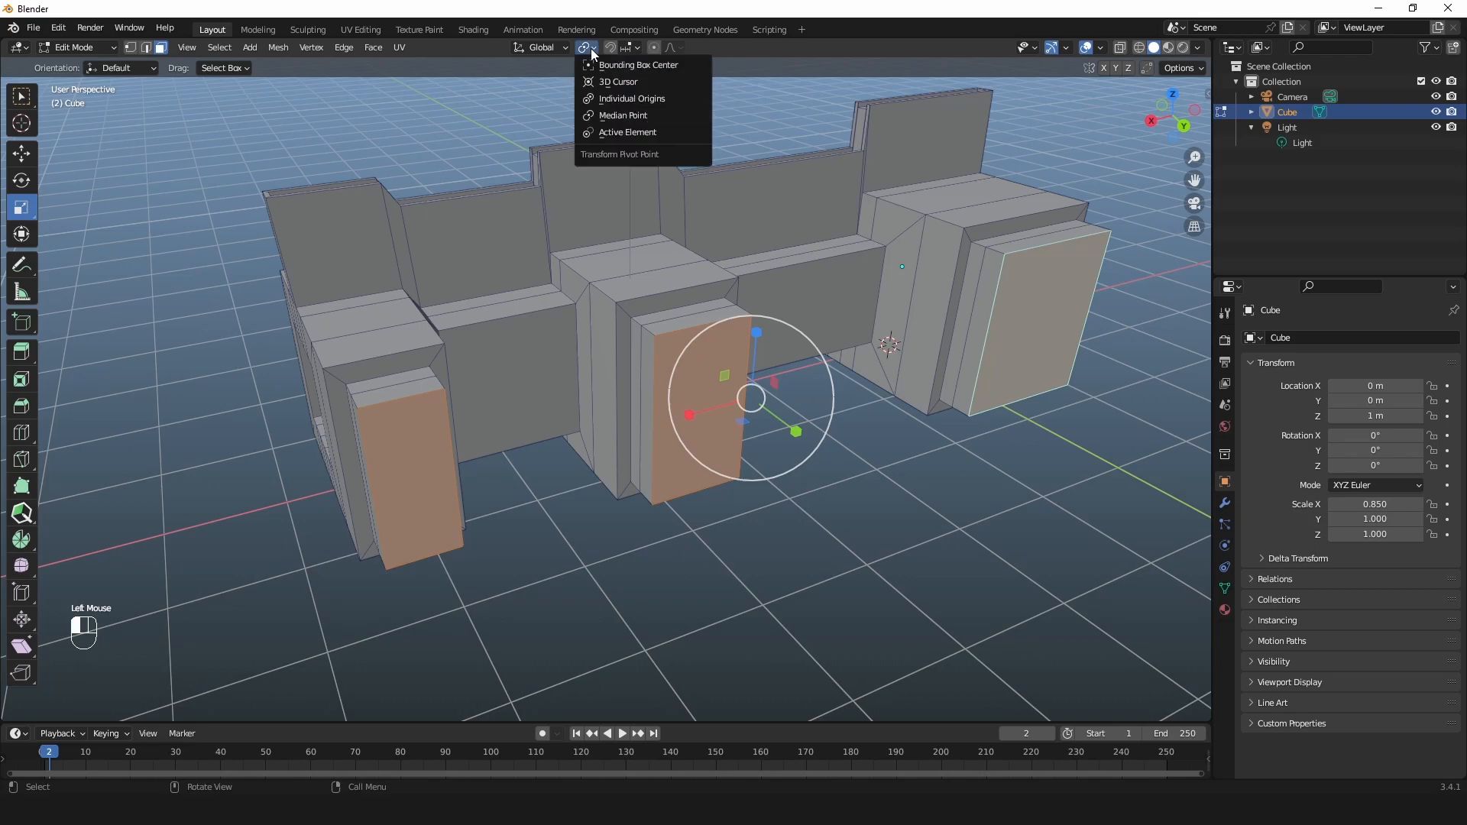
left_click(628, 99)
left_click_drag(808, 336, 791, 351)
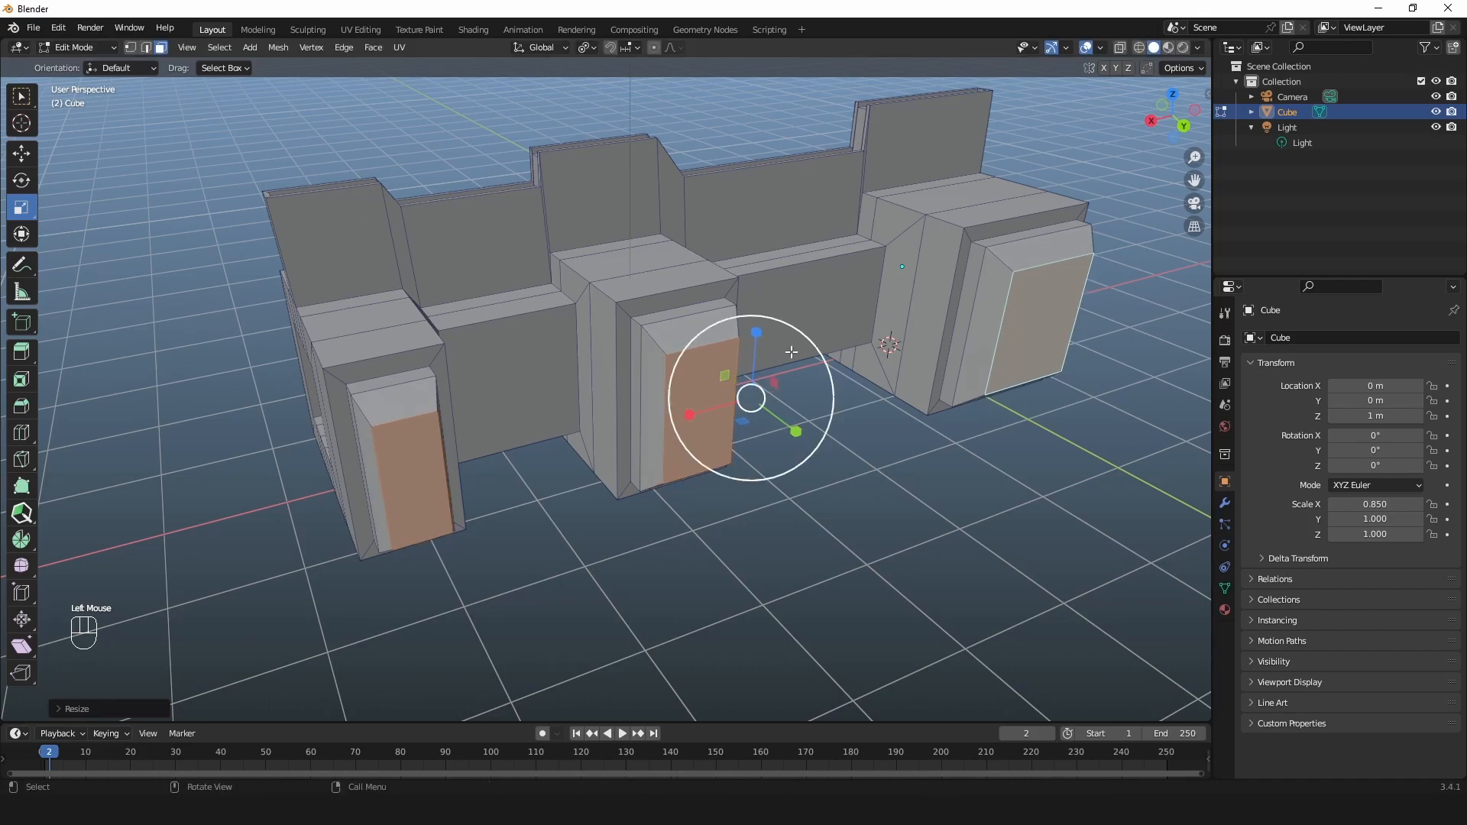
middle_click_drag(784, 372, 796, 363)
Step: Narrow the three side faces further along X and Z, and set the pivot point to Bounding Box Center
left_click_drag(686, 412, 718, 399)
middle_click_drag(718, 399, 727, 391)
left_click_drag(737, 331, 738, 352)
middle_click_drag(588, 181, 602, 180)
left_click(585, 49)
left_click(610, 66)
Step: Clear the selection and add three horizontal loop cuts around the blocks and their connecting sections
middle_click_drag(588, 468, 607, 428)
key("alt+a")
key("ctrl+r")
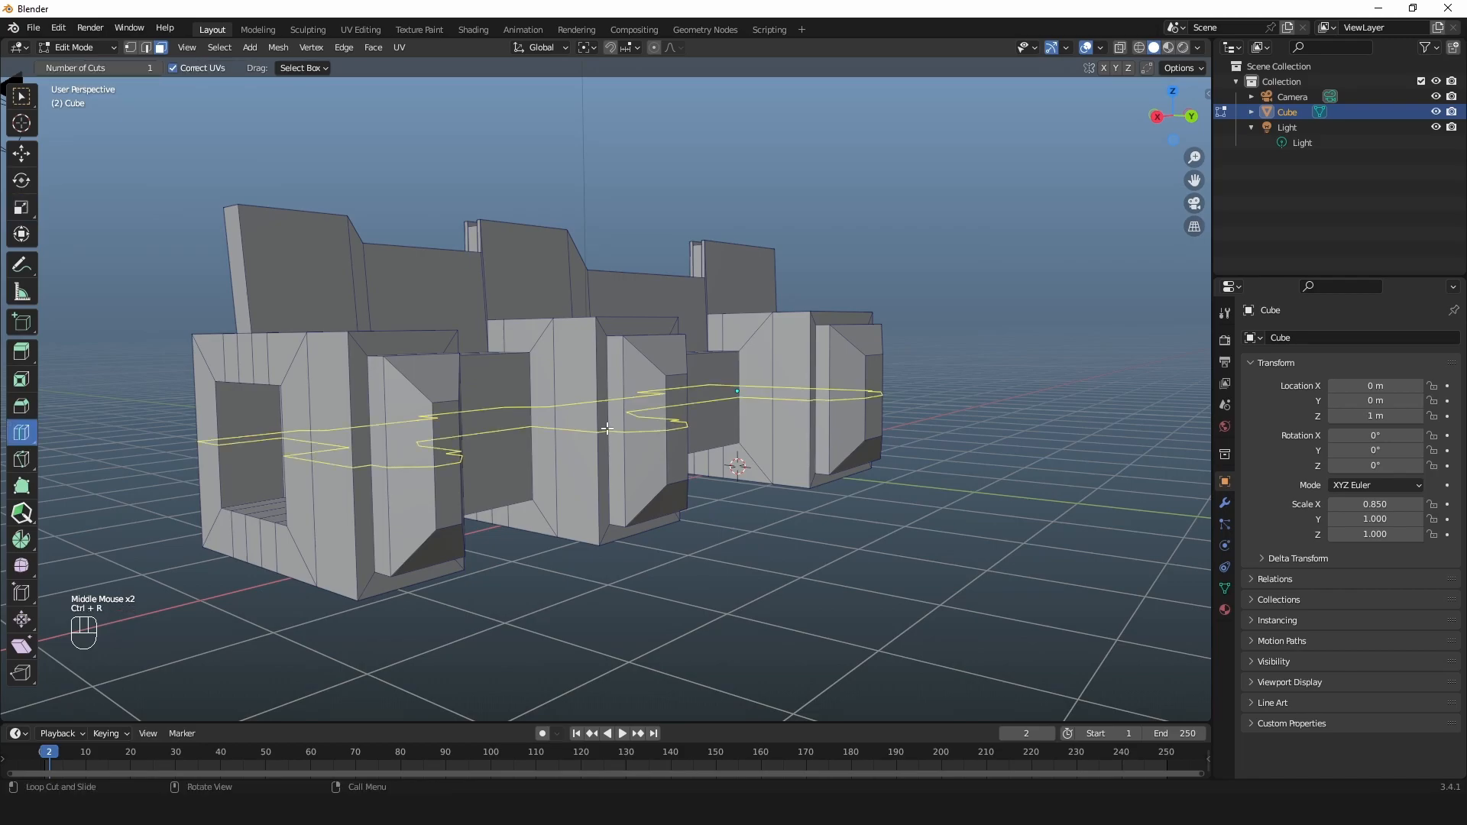
left_click(607, 429)
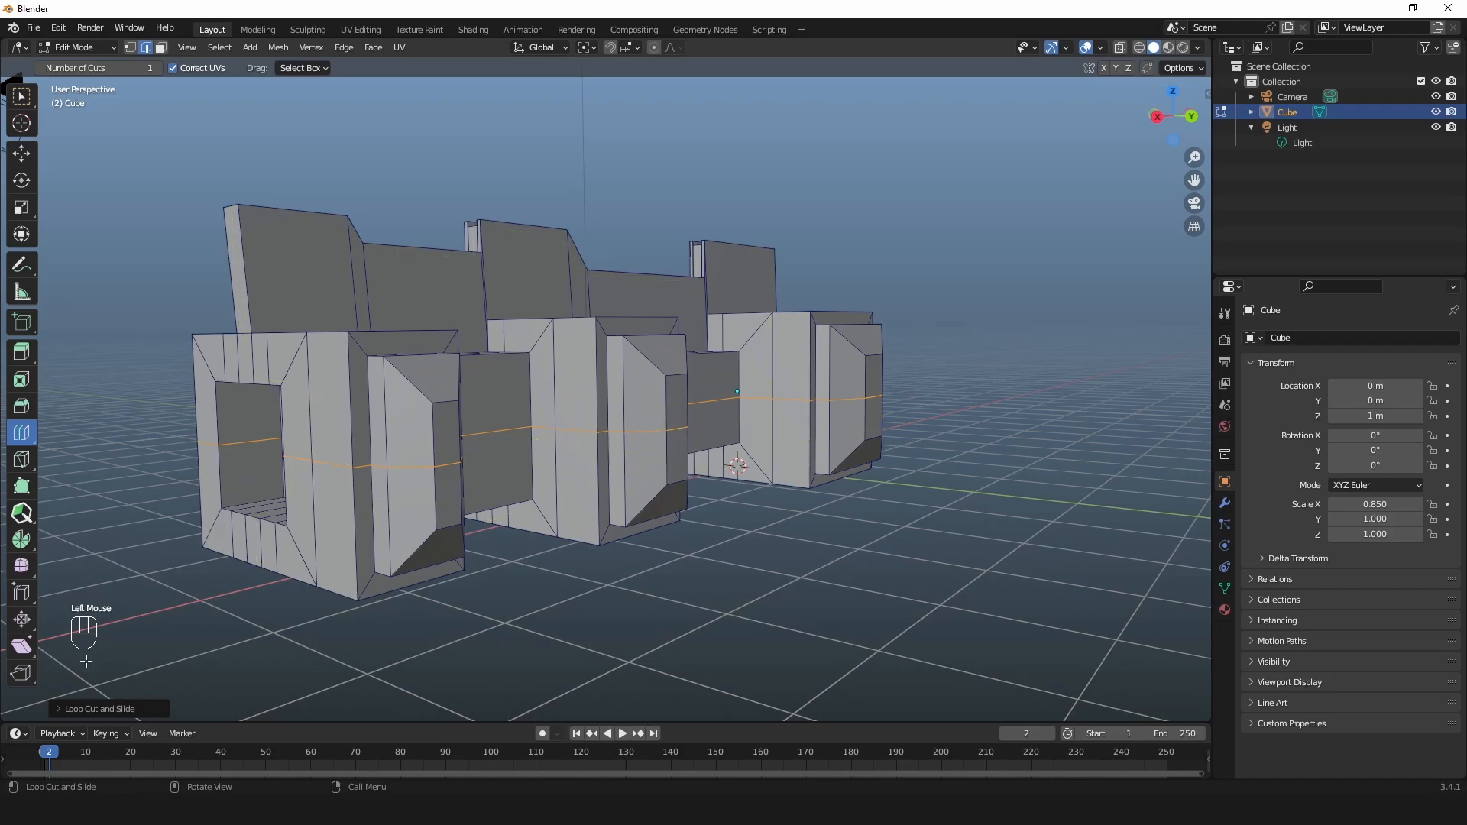
left_click(66, 709)
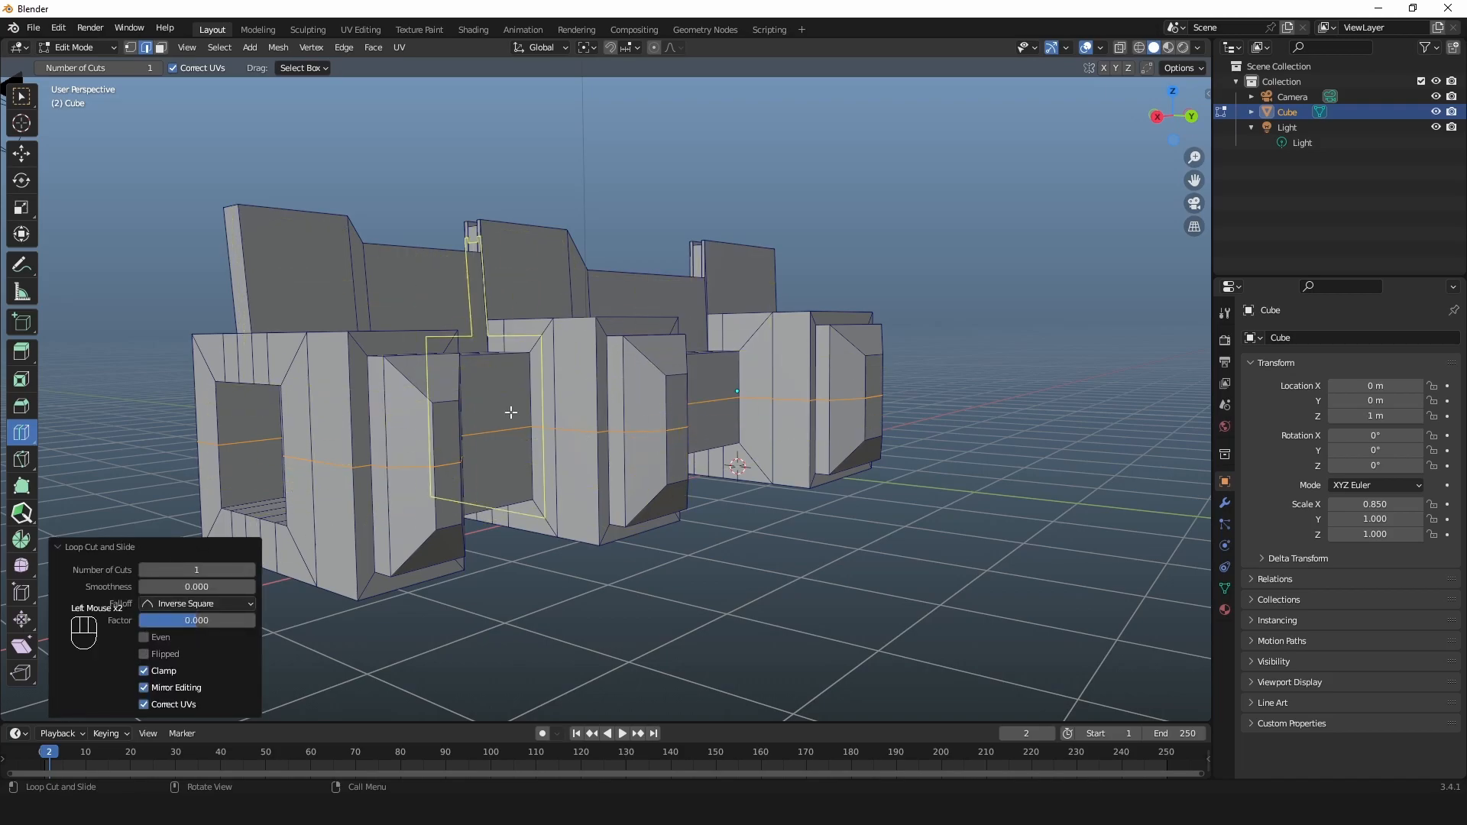
mouse_move(203, 570)
left_mouse_down()
mouse_move(252, 569)
mouse_move(203, 569)
mouse_move(217, 570)
left_mouse_up()
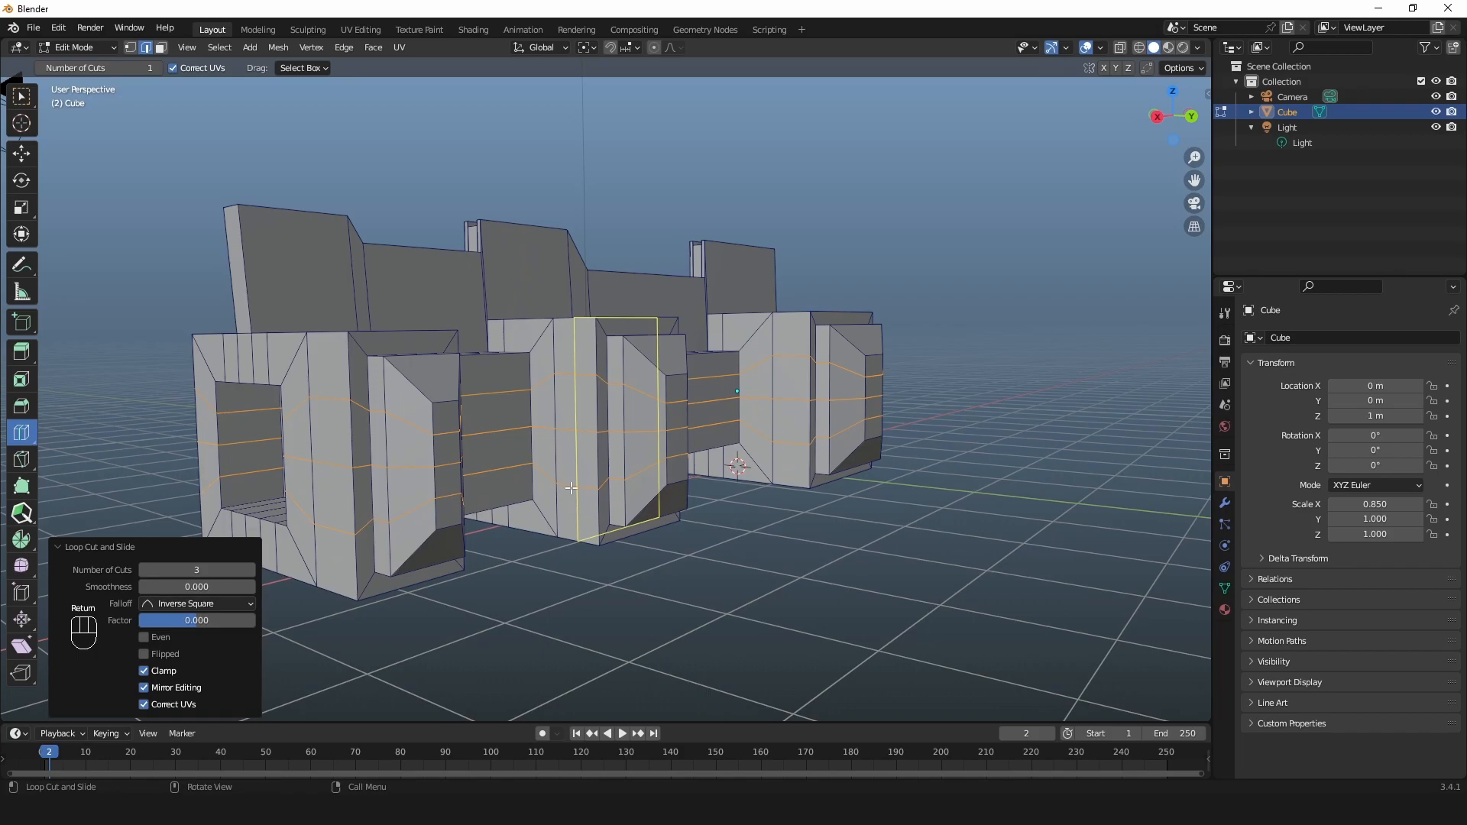
Step: Select the middle horizontal edge loop around the mesh and bevel it about 0.057 m into a narrow band
key("g")
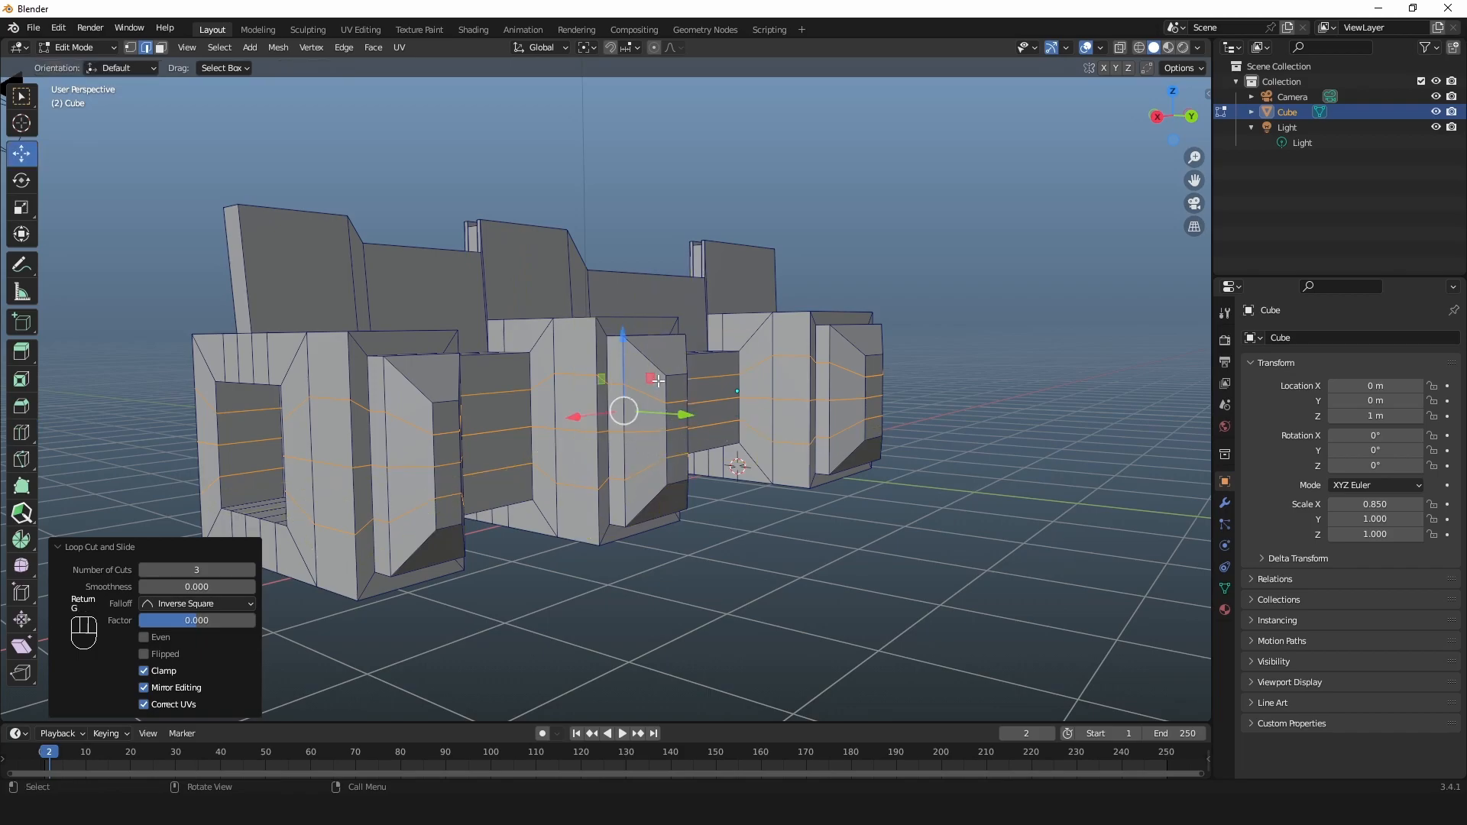
middle_click_drag(657, 382, 655, 399)
scroll(655, 398, "up", 1)
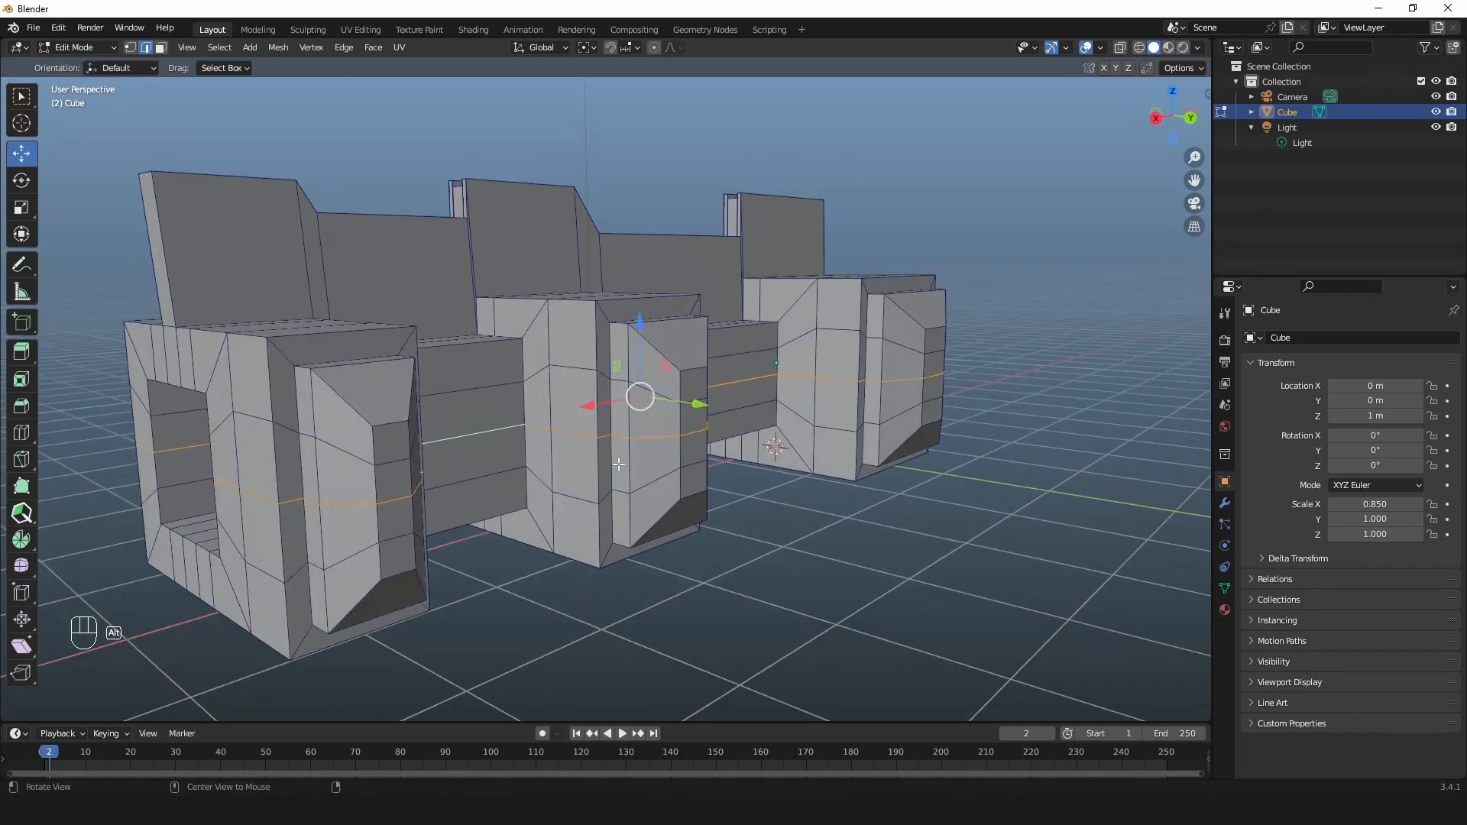
middle_click_drag(617, 463, 605, 456, "alt")
key("ctrl+b")
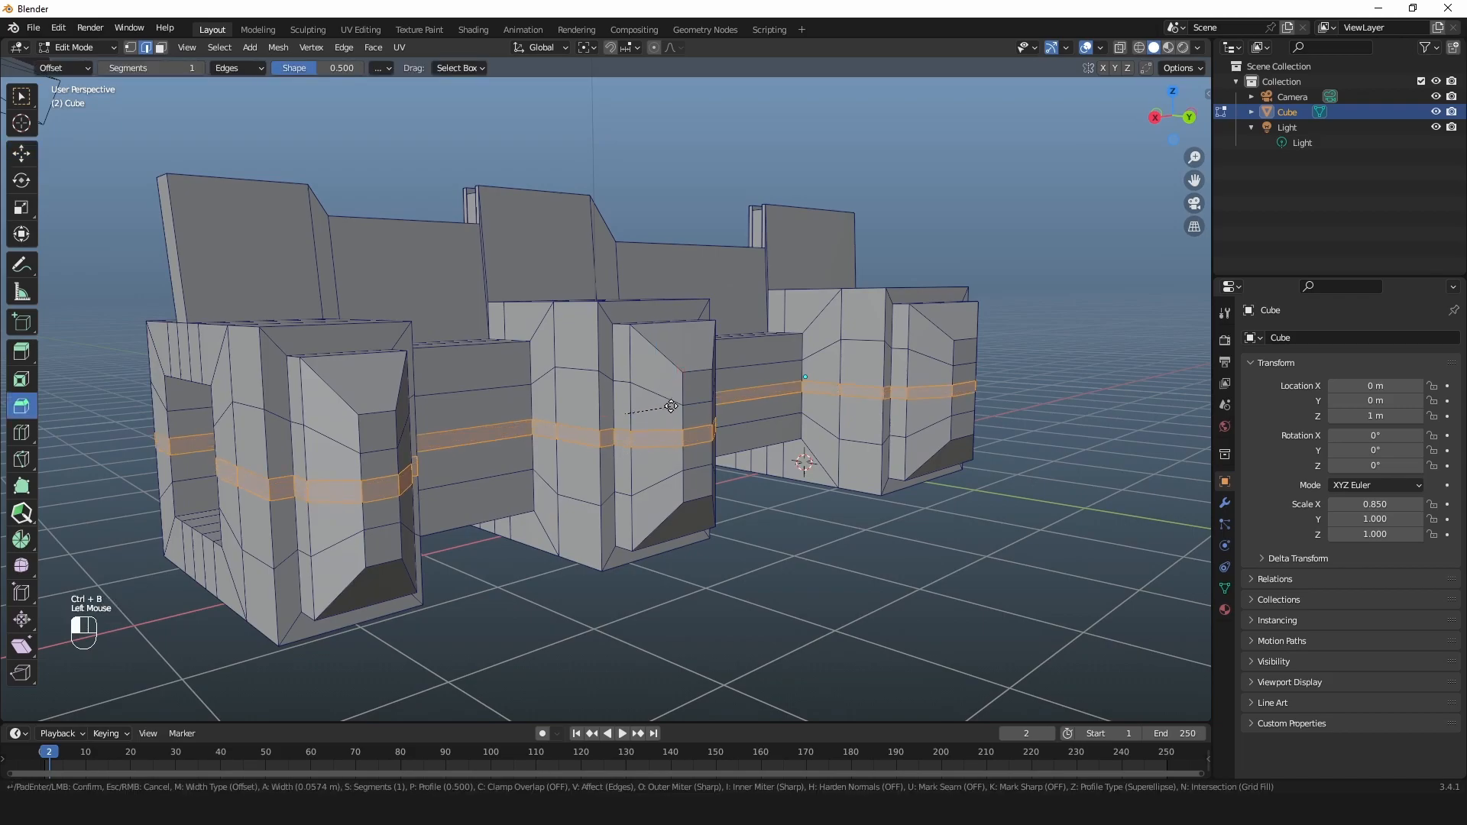
left_click(657, 422)
Step: Select the narrow band's face on the outermost surface of the nearest protruding block
middle_click_drag(671, 405, 622, 435)
left_click(343, 502)
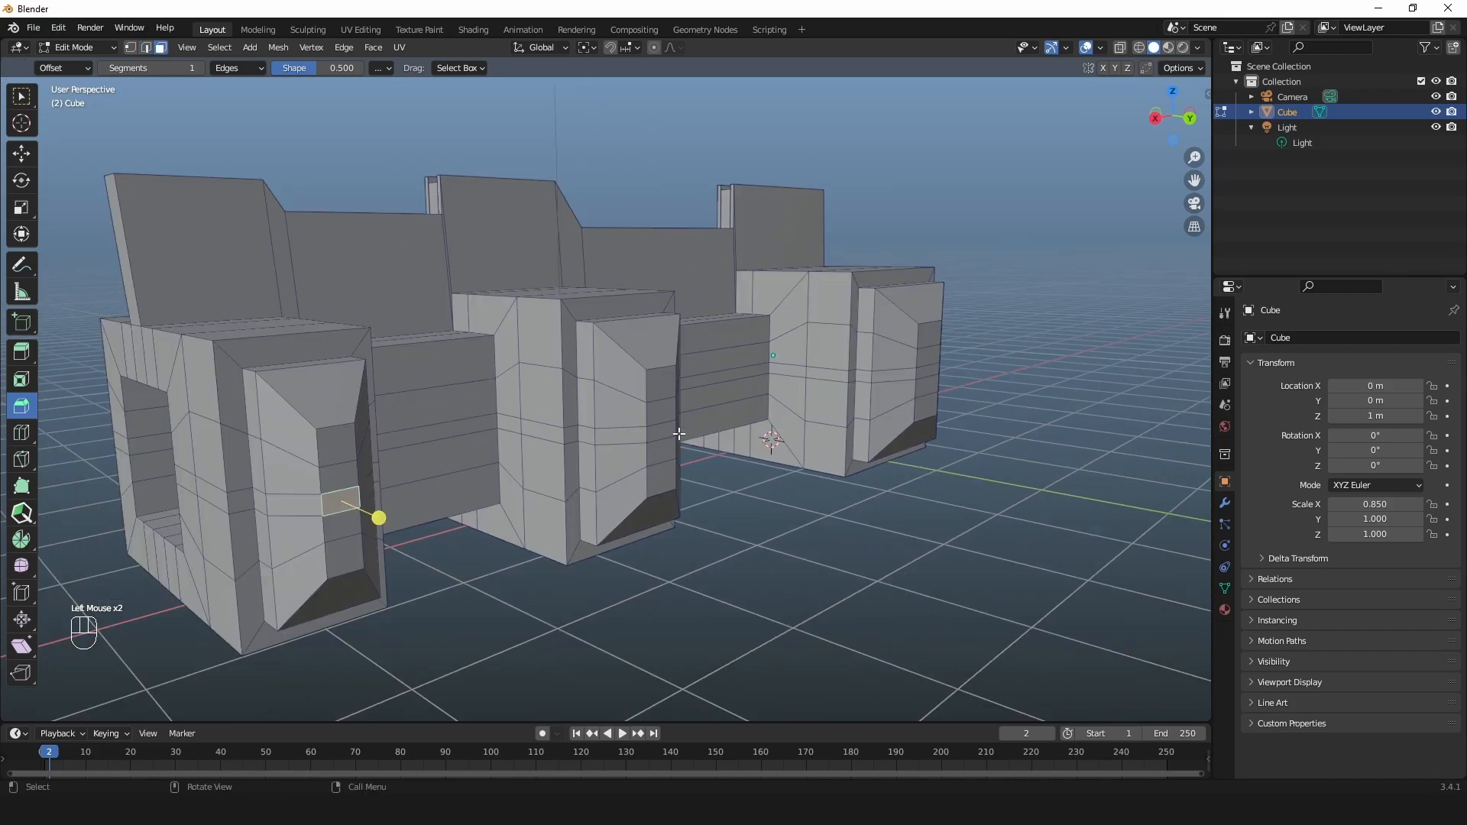
left_click(932, 372, "ctrl")
middle_click_drag(931, 372, 848, 440)
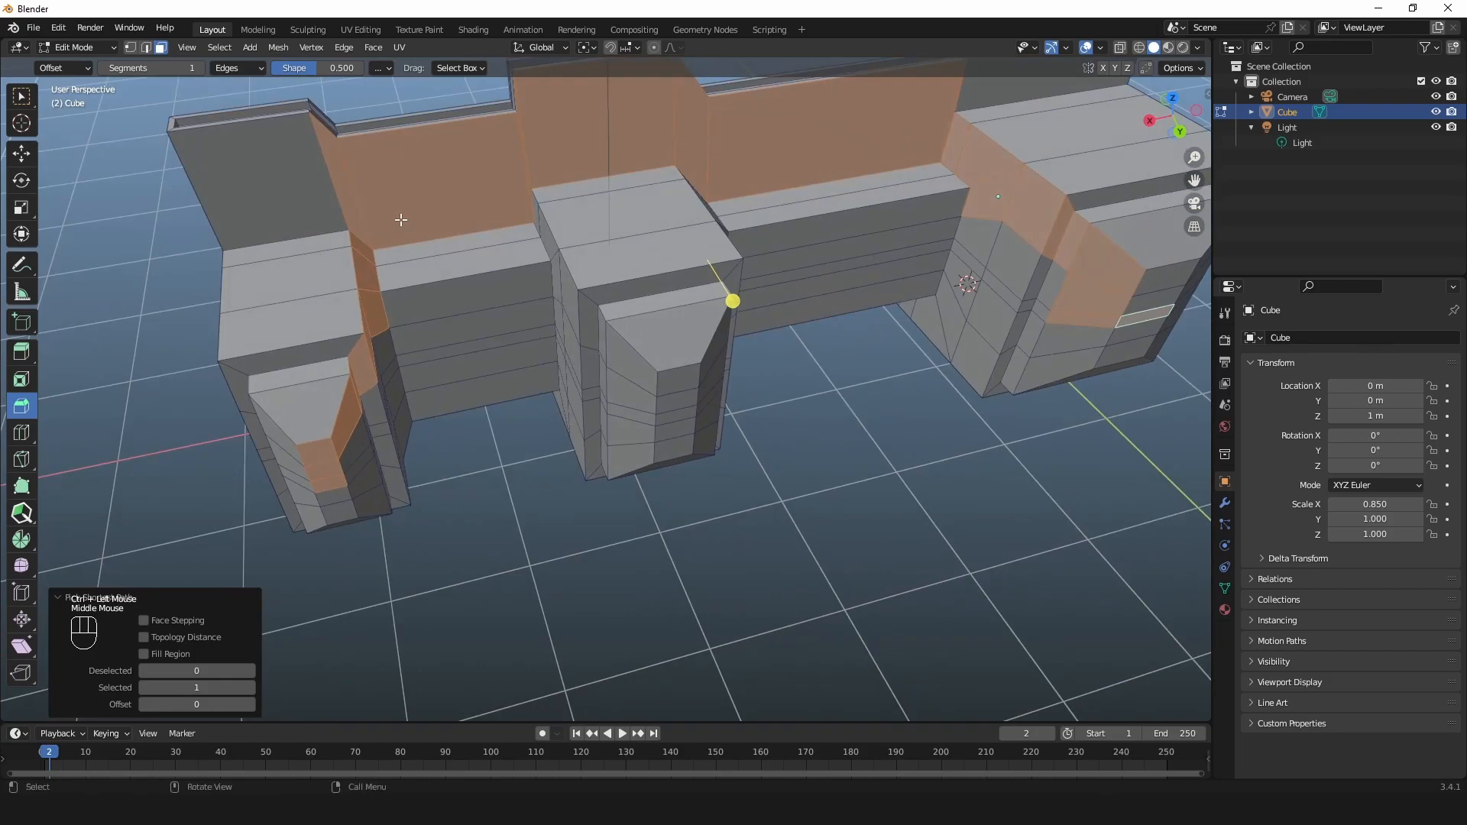
key("ctrl+z")
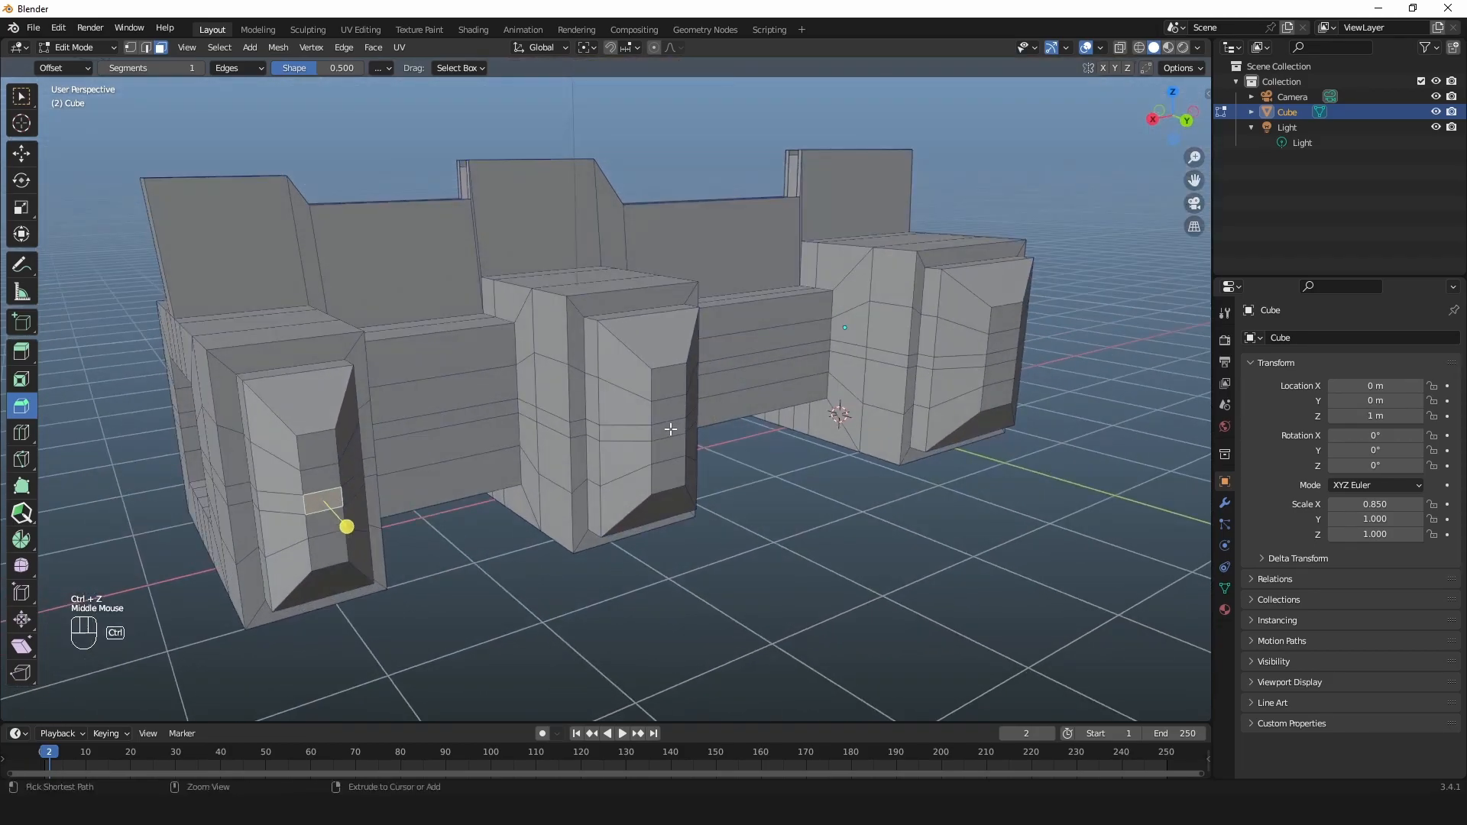
Step: Extend the selection along the narrow band through the middle block to the far block and extrude it about 0.064 m inward
left_click(669, 430, "ctrl")
left_click(1007, 356, "ctrl")
middle_click_drag(852, 370, 742, 470)
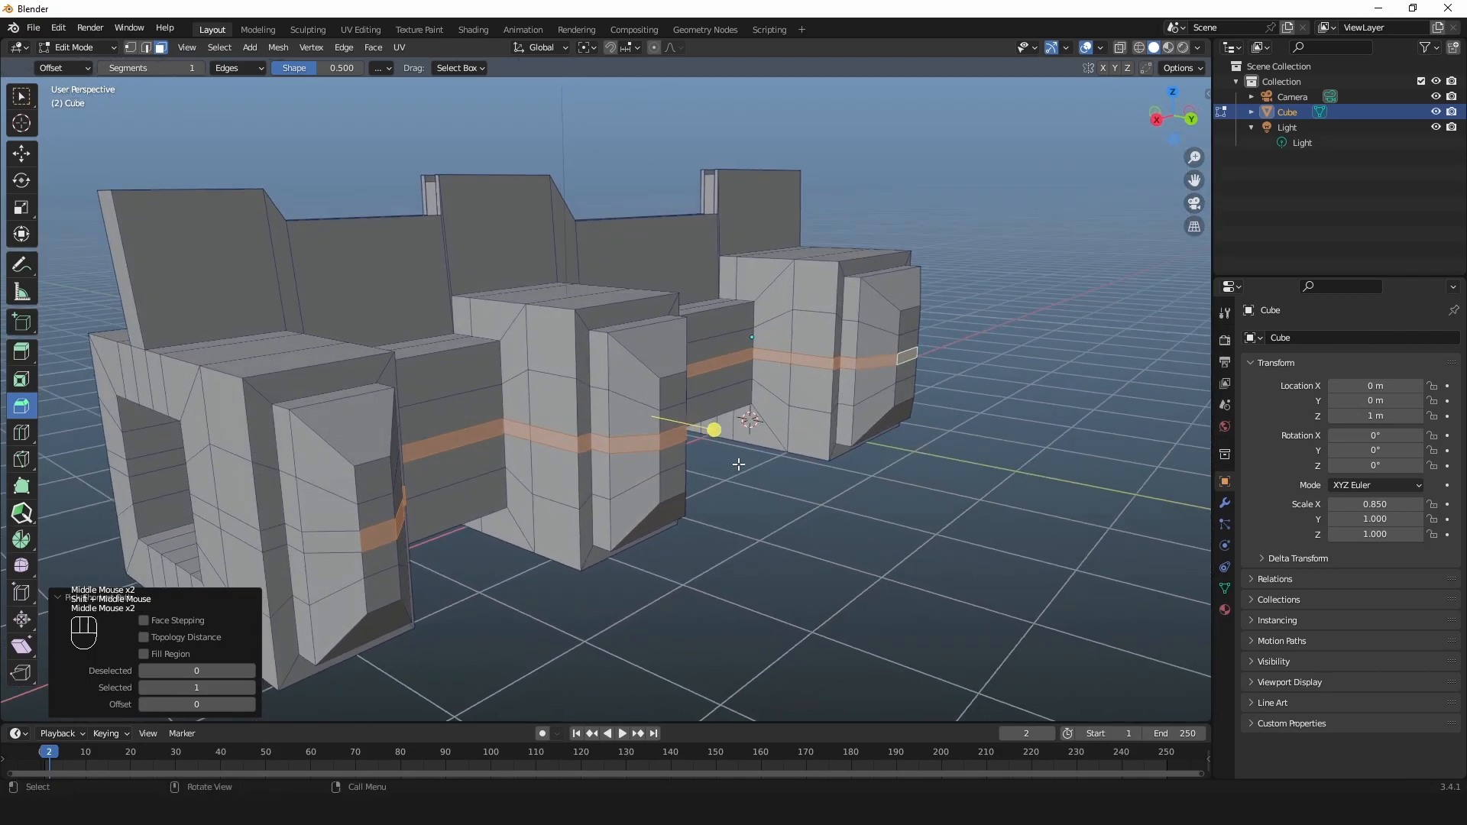
key("e")
left_click_drag(704, 425, 698, 428)
middle_click_drag(699, 427, 641, 428)
left_click(641, 588)
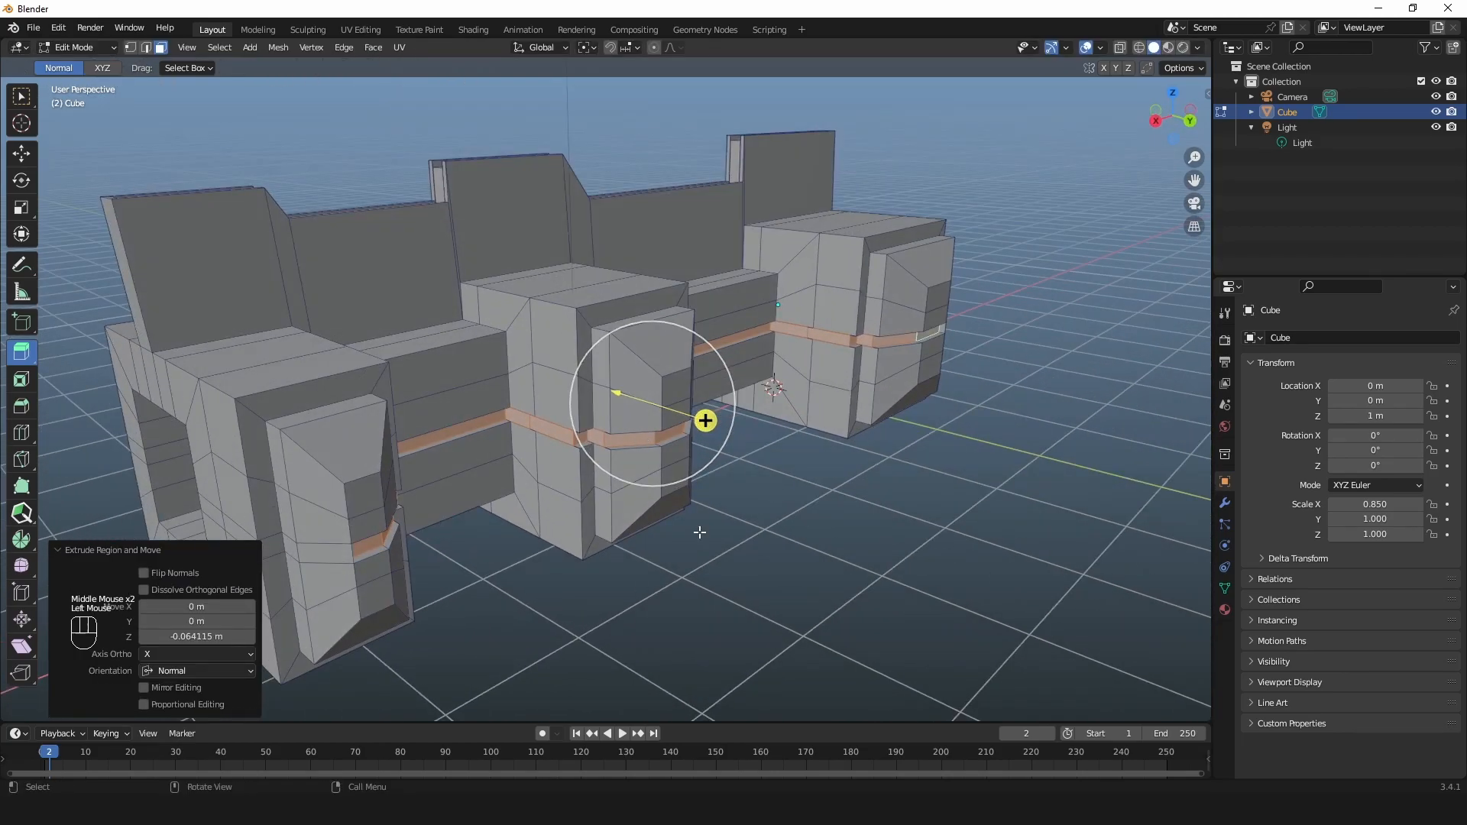
scroll(802, 420, "down", 2)
left_click(863, 433)
Step: Compare the mesh's alignment in the front and back orthographic views
middle_click_drag(863, 432, 761, 395)
scroll(640, 431, "down", 3)
key("KP_1")
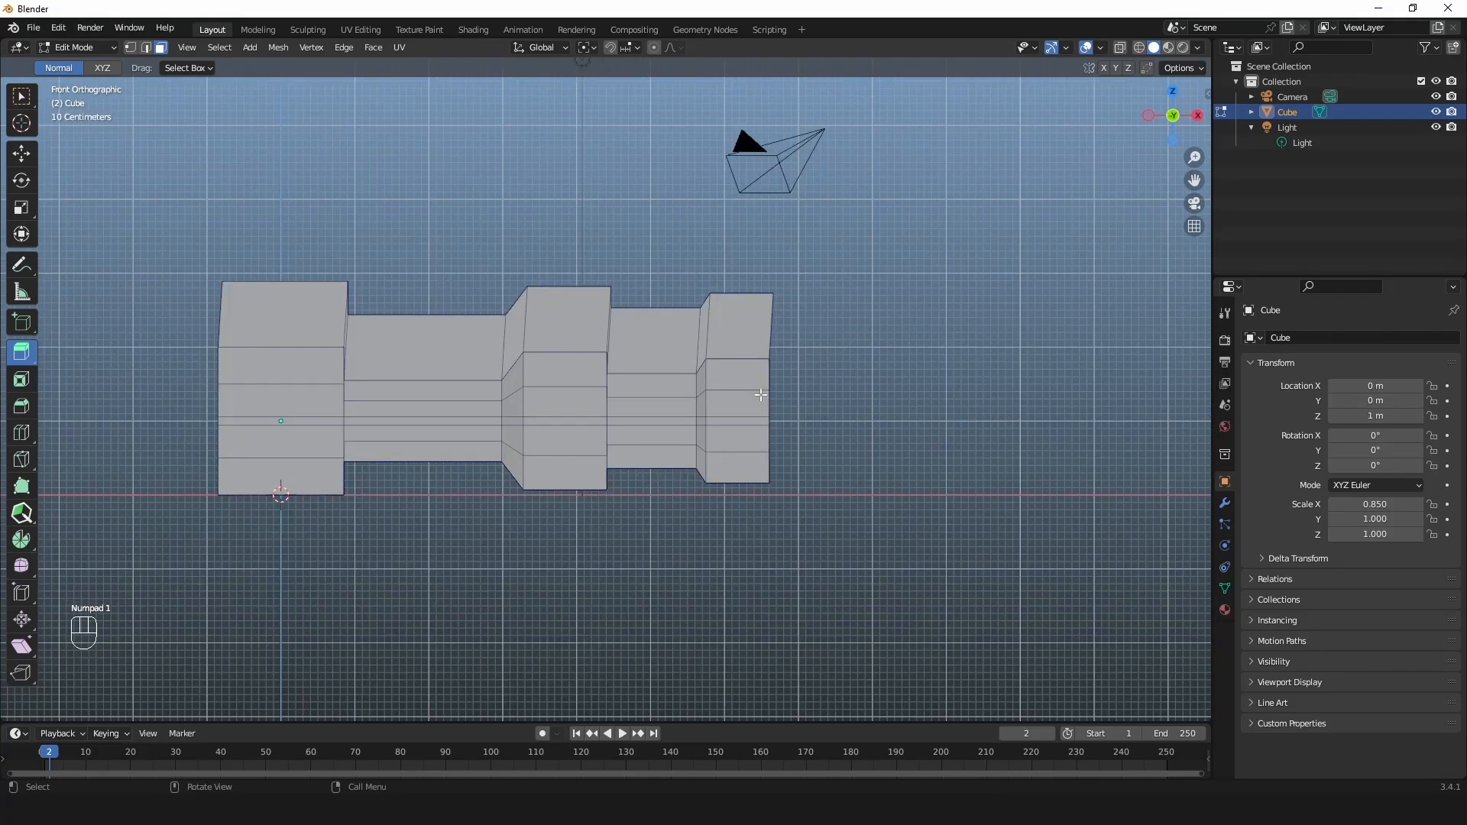
key("ctrl+KP_1")
middle_click_drag(760, 395, 758, 420, "shift")
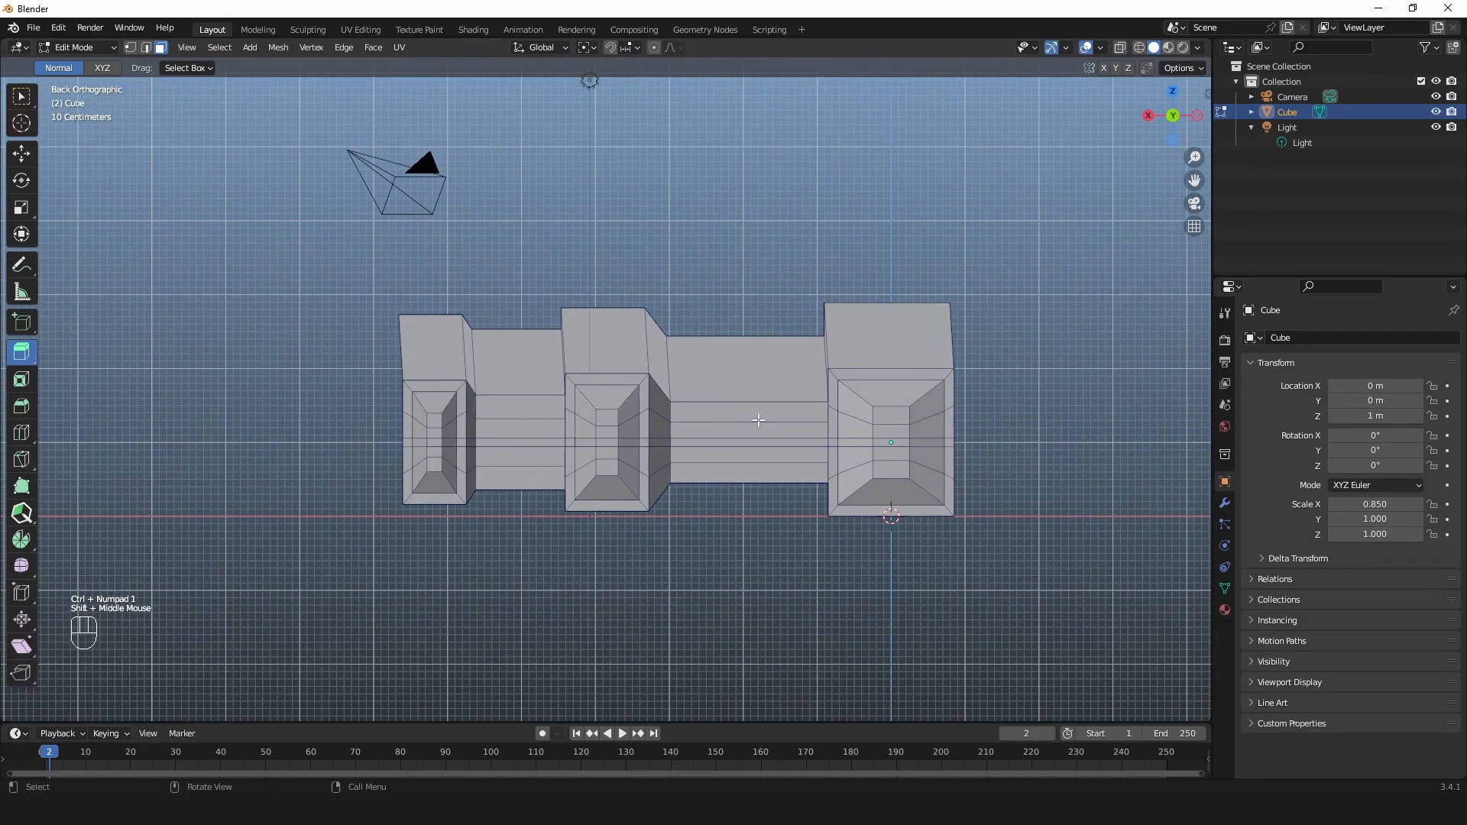
key("KP_1")
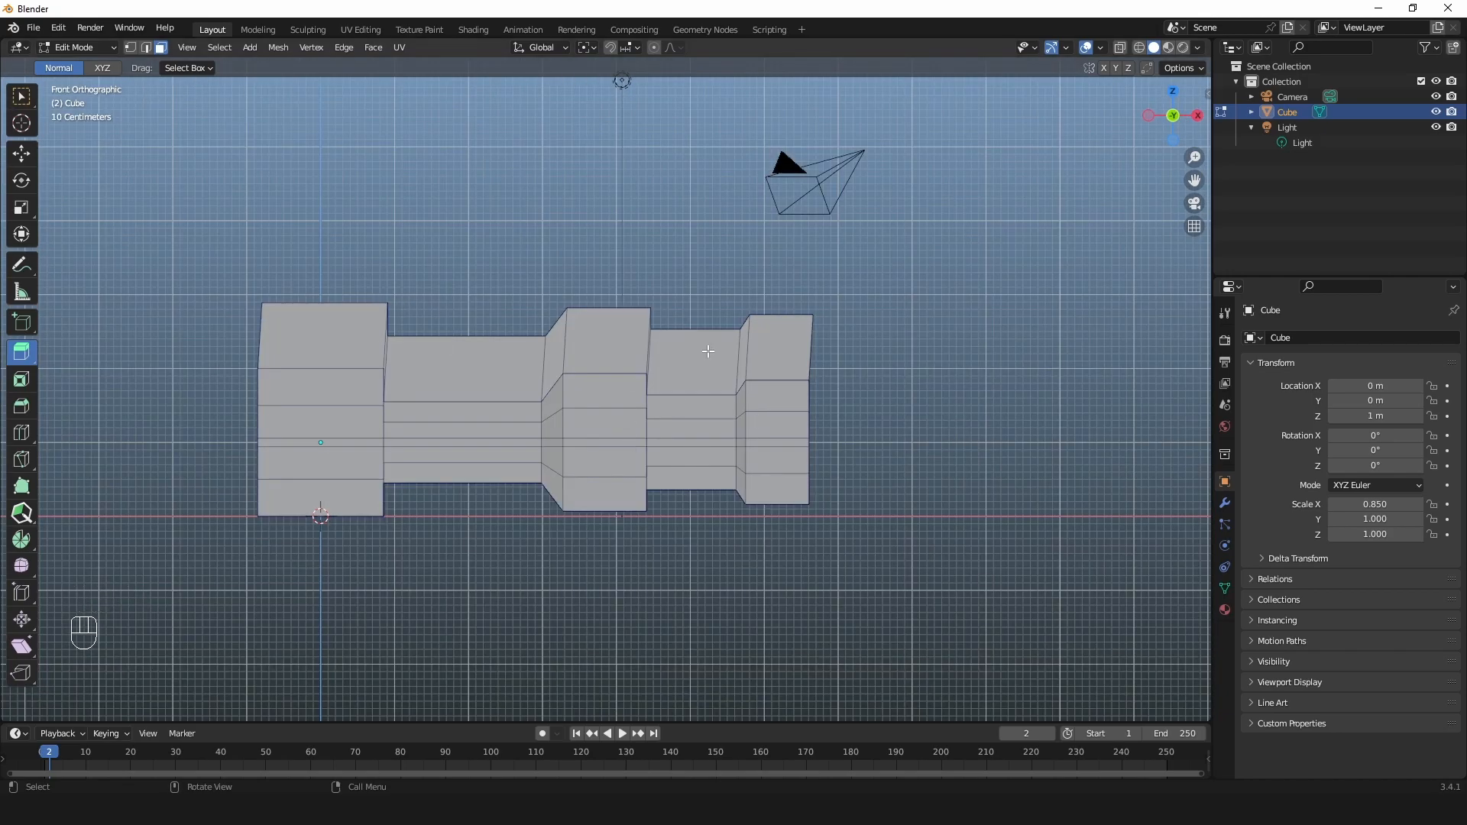
key("ctrl+KP_1")
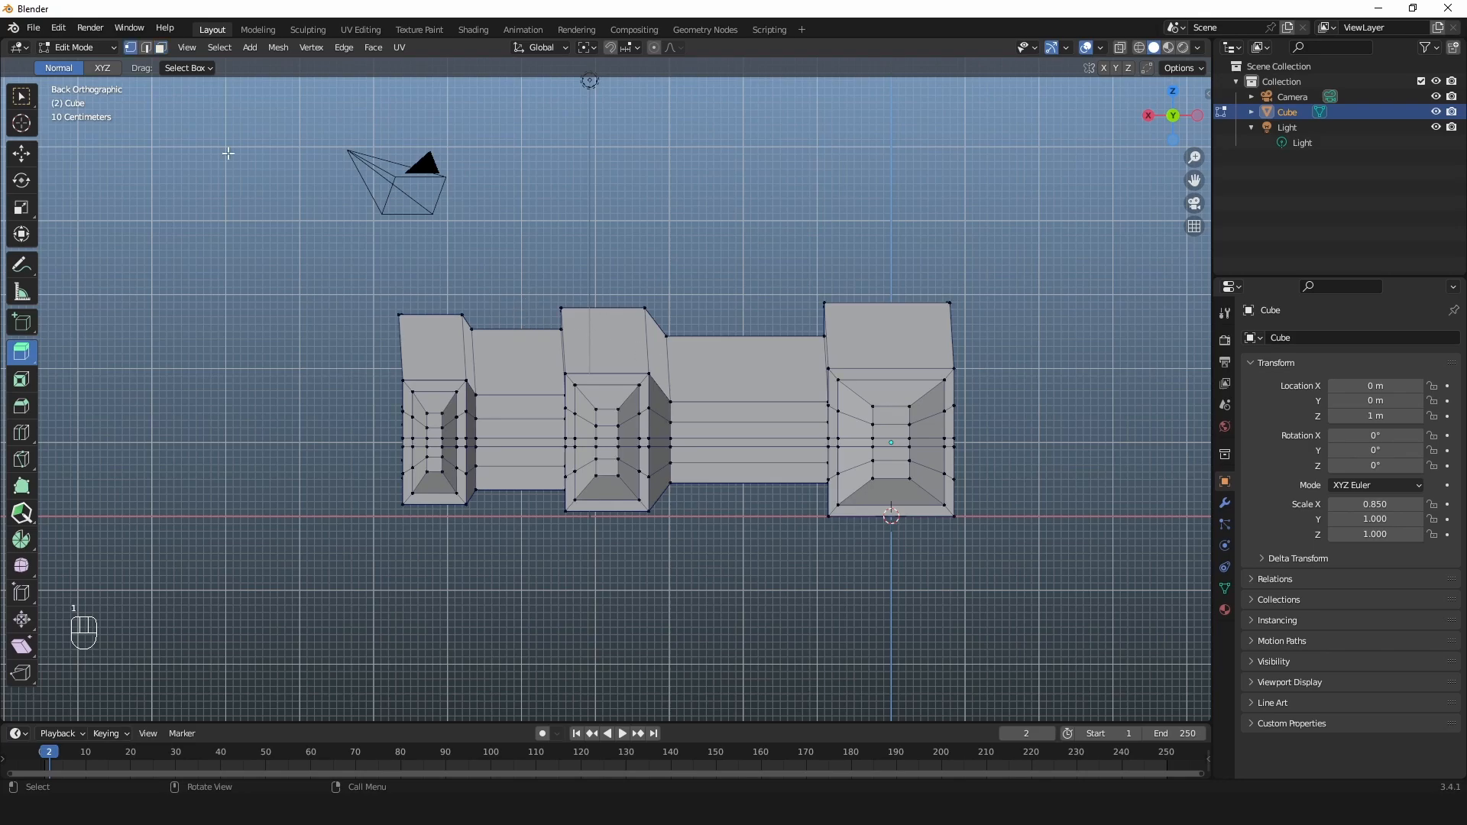
Step: With X-ray on, select all top vertices of the raised walls and shift them along X to straighten the leaning sides
left_click_drag(350, 295, 1045, 334)
left_click(752, 216)
key("alt+z")
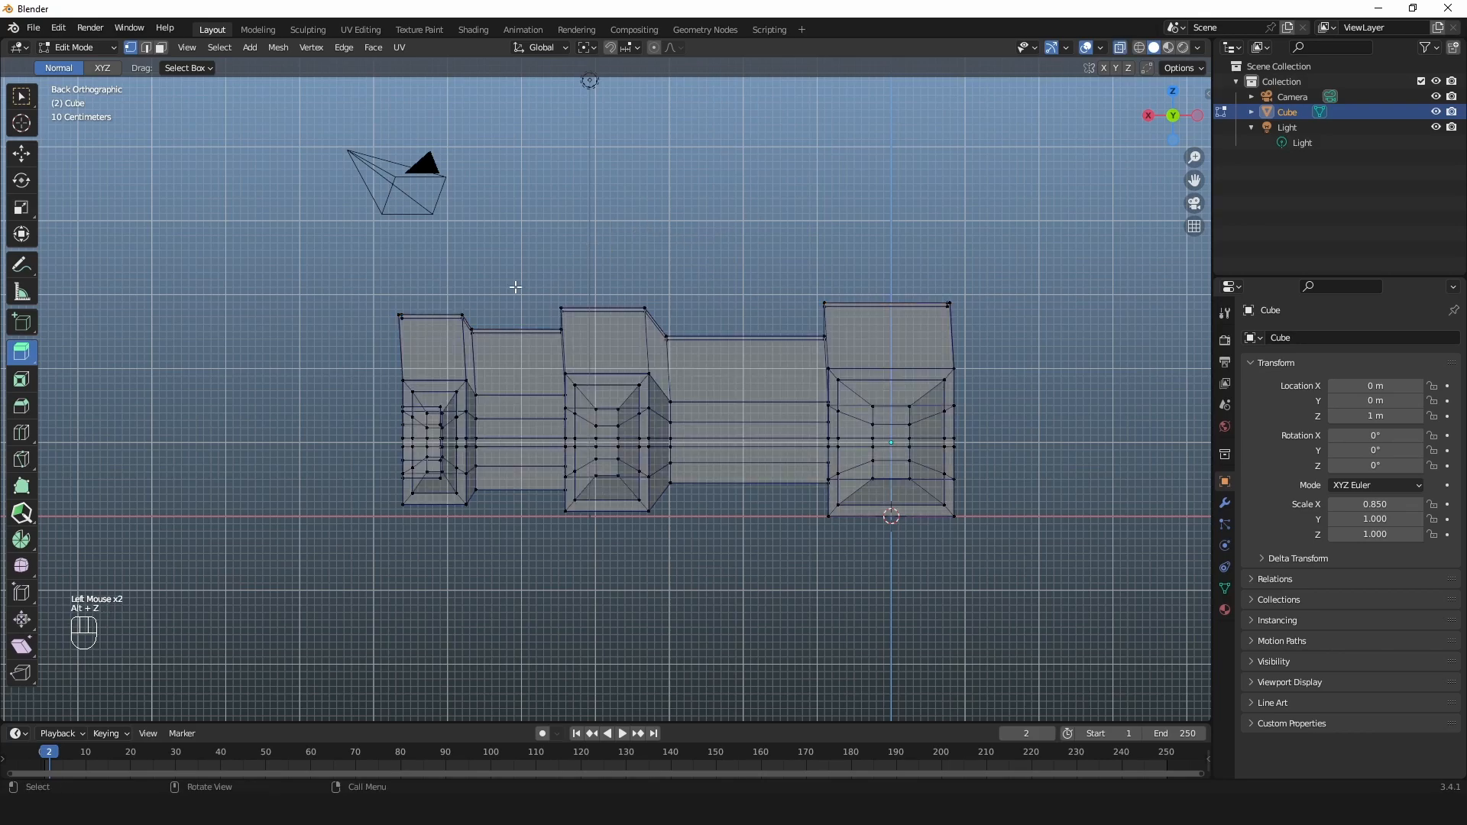
left_click_drag(339, 254, 1016, 350)
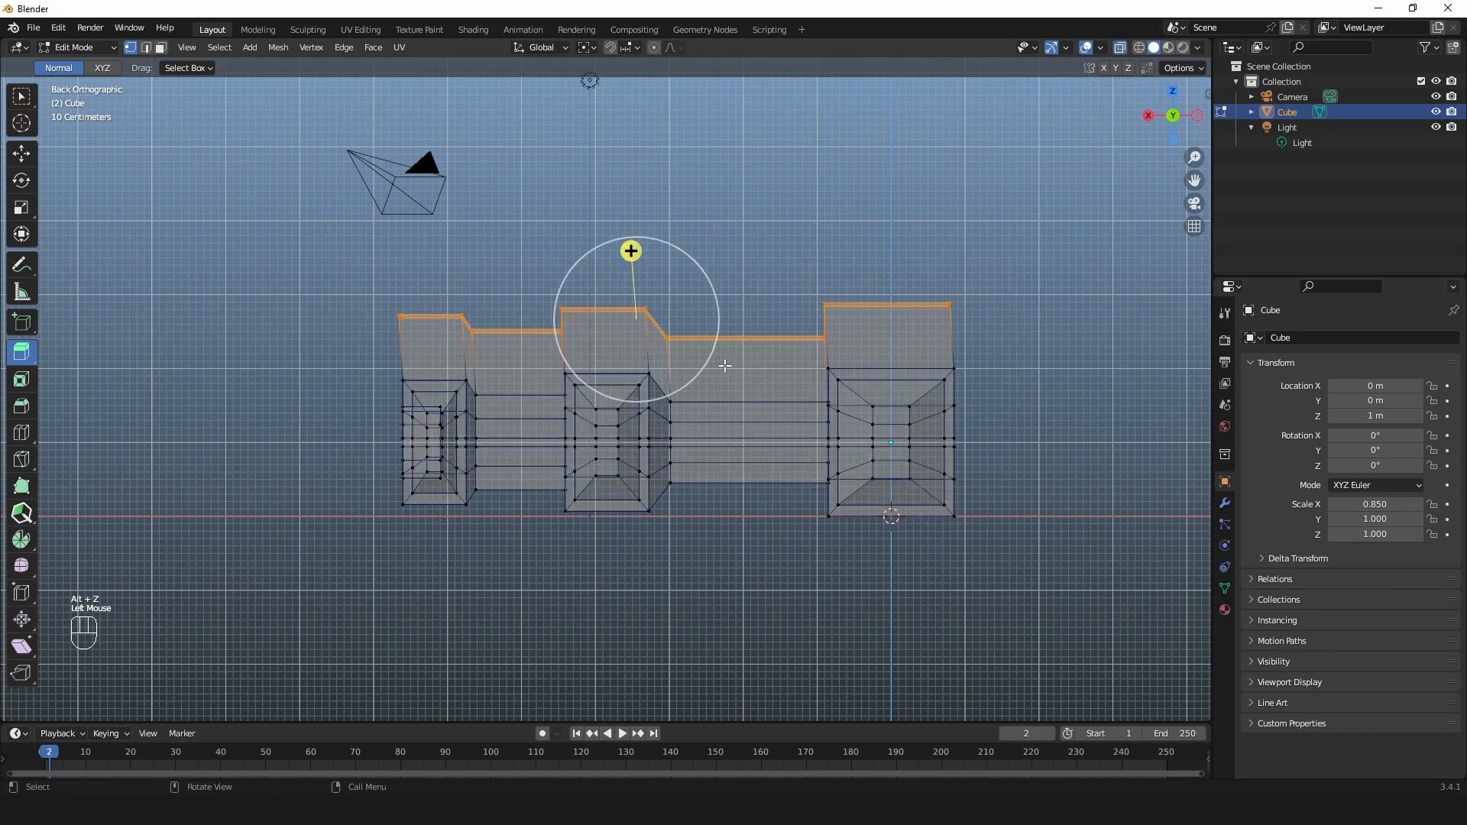
middle_click_drag(712, 356, 682, 364, "shift")
key("g")
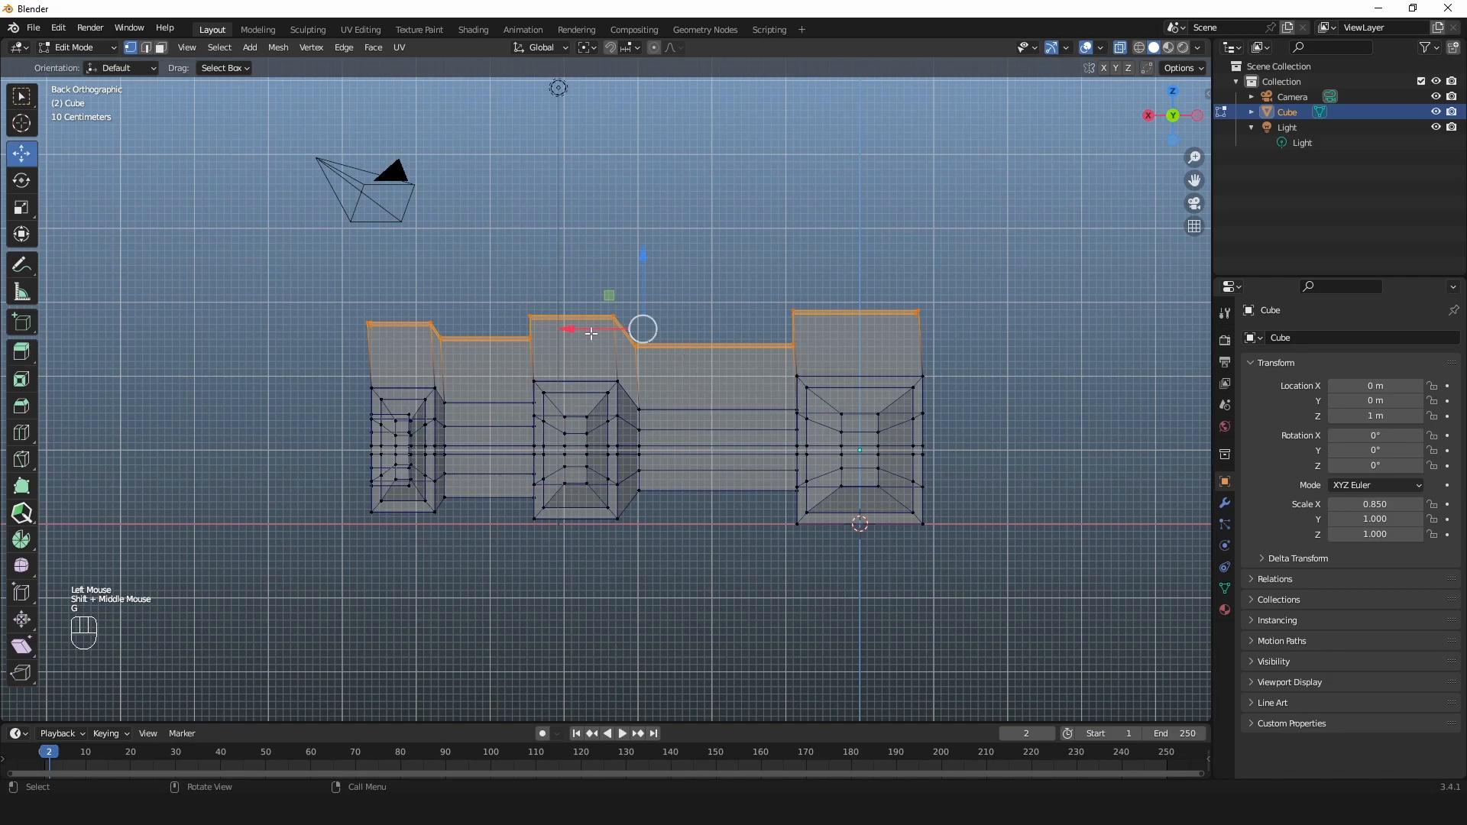
scroll(701, 321, "up", 1)
left_click_drag(585, 318, 607, 317)
double_click(833, 298)
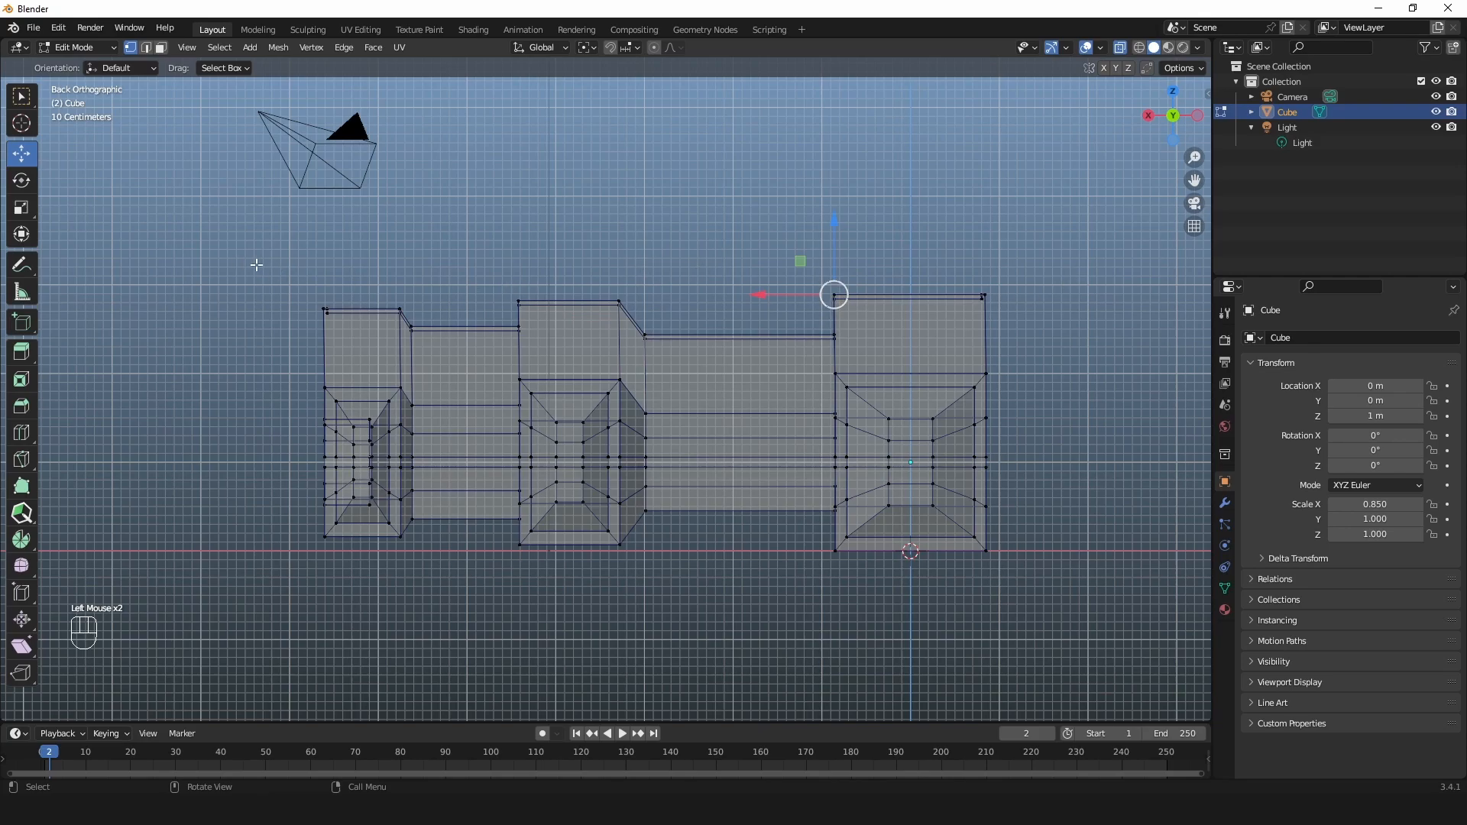
Step: Return to a perspective view, turn X-ray off and clear the selection
scroll(437, 322, "up", 2)
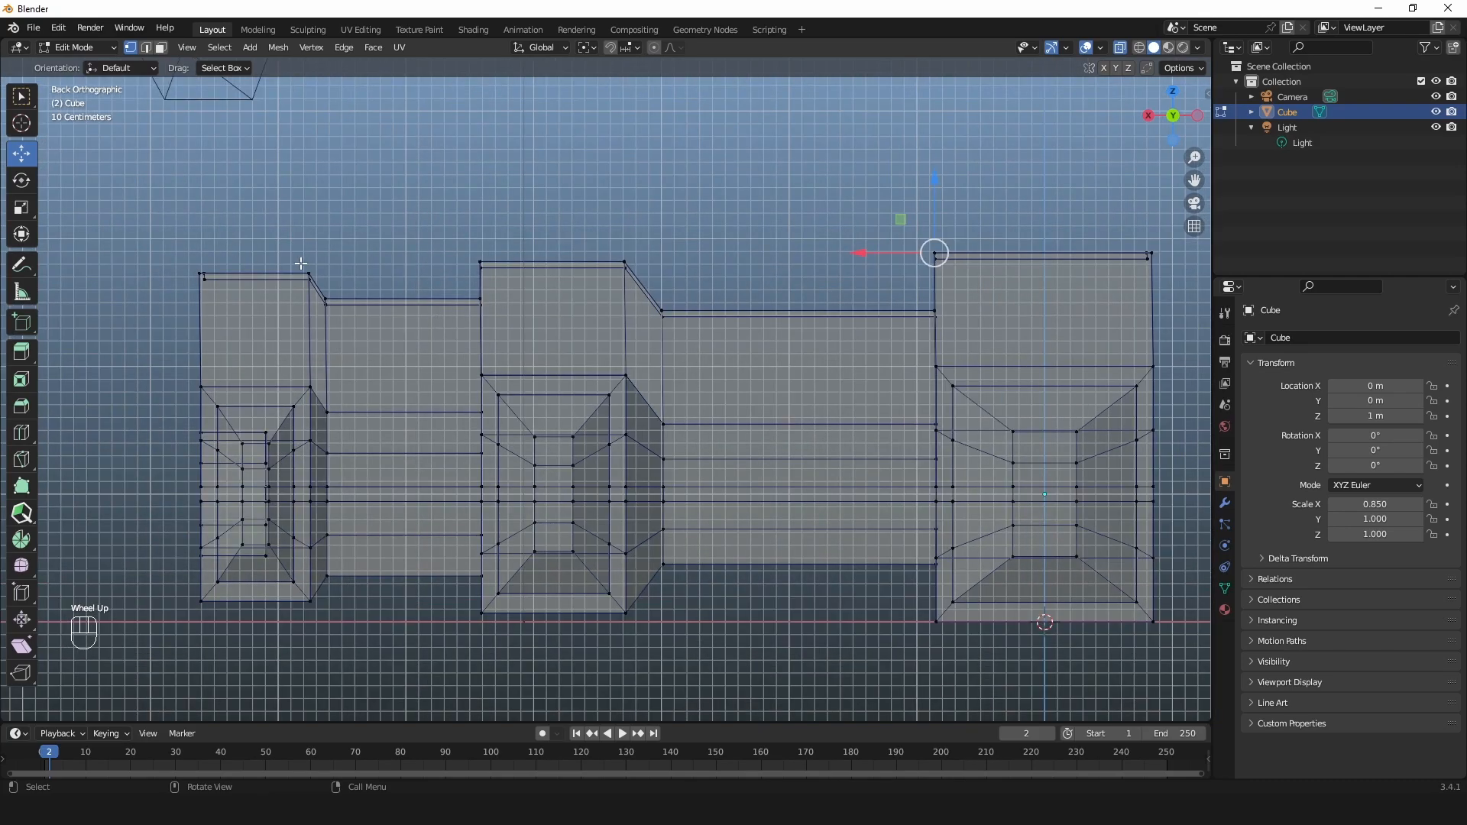
scroll(602, 296, "down", 2)
key("KP_5")
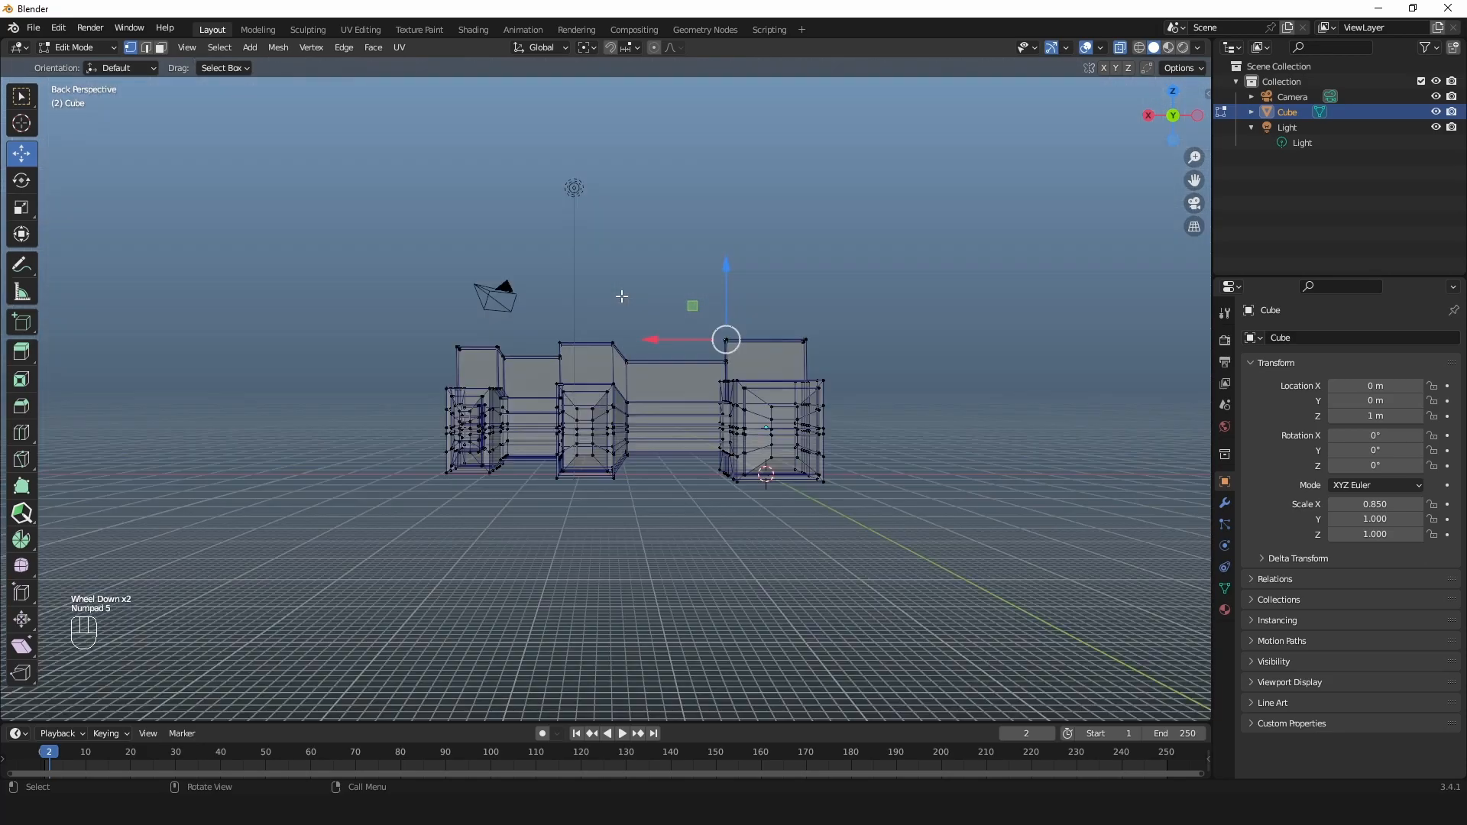
left_click_drag(797, 330, 680, 376, "alt")
left_click_drag(918, 420, 689, 377, "alt")
key("alt+z")
left_click(1107, 328)
scroll(588, 370, "up", 2)
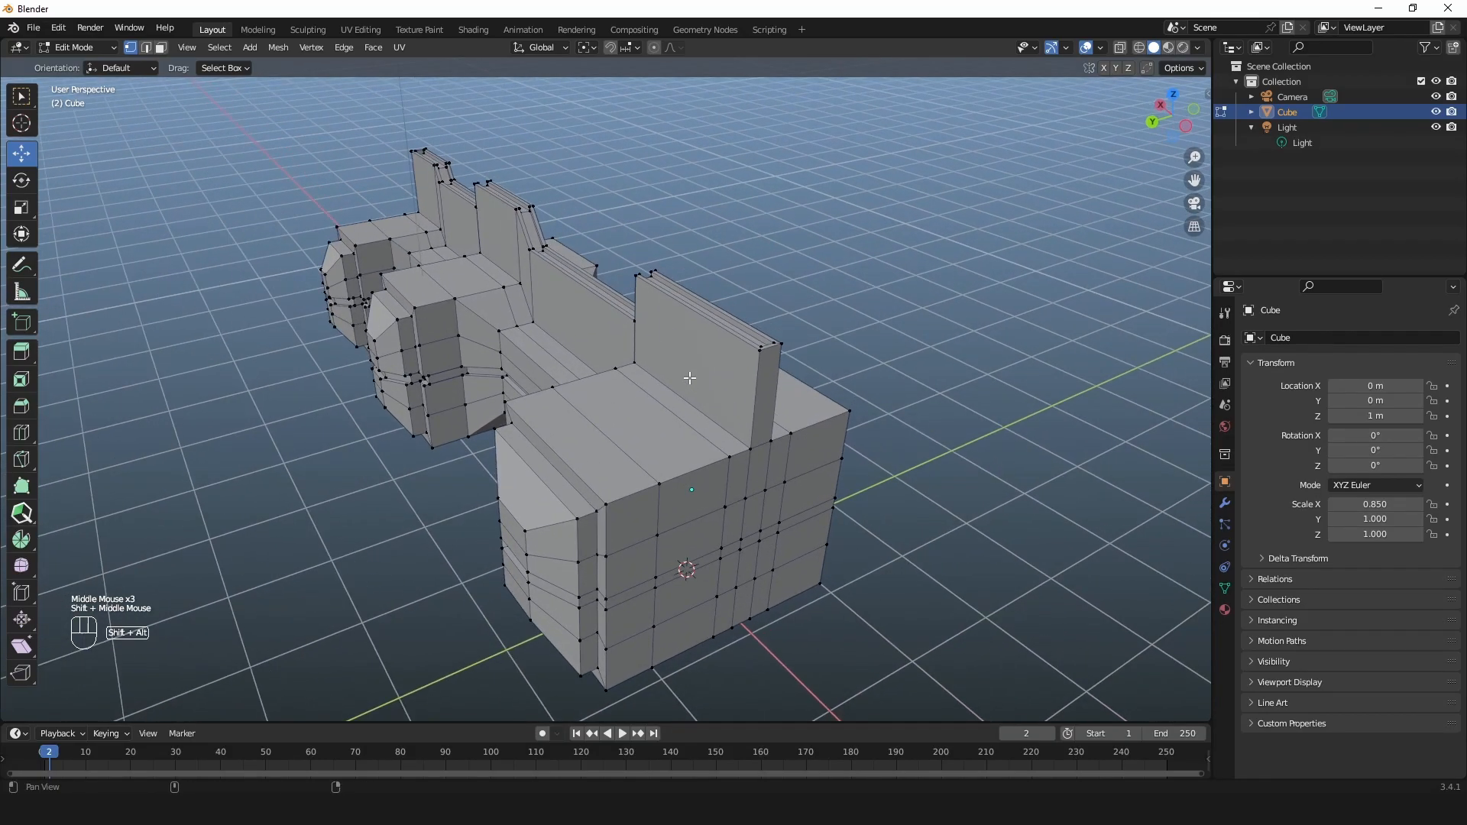
Step: Select the top face beside the raised wall on the large end block and inset it
key("3")
left_click(633, 426)
mouse_move(633, 426)
middle_mouse_down()
mouse_move(759, 481)
mouse_move(644, 440)
middle_mouse_up()
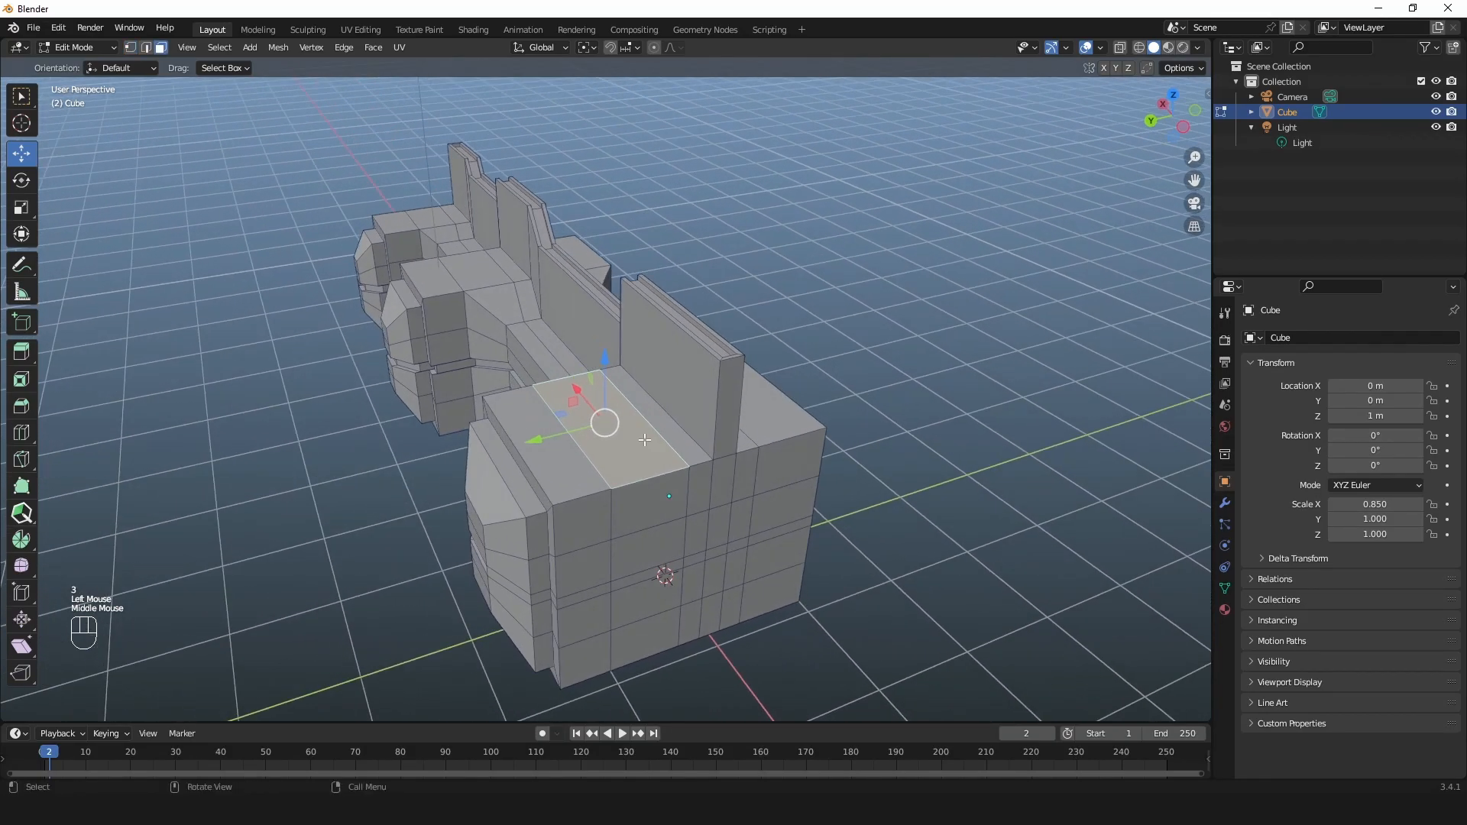
left_click_drag(644, 440, 645, 442, "alt")
key("i")
left_click_drag(615, 357, 613, 374)
middle_click_drag(610, 426, 627, 429)
Step: Scale the inset top face and extrude it about 2.68 m upward into a tall pillar
key("s")
left_click_drag(596, 393, 672, 690)
key("e")
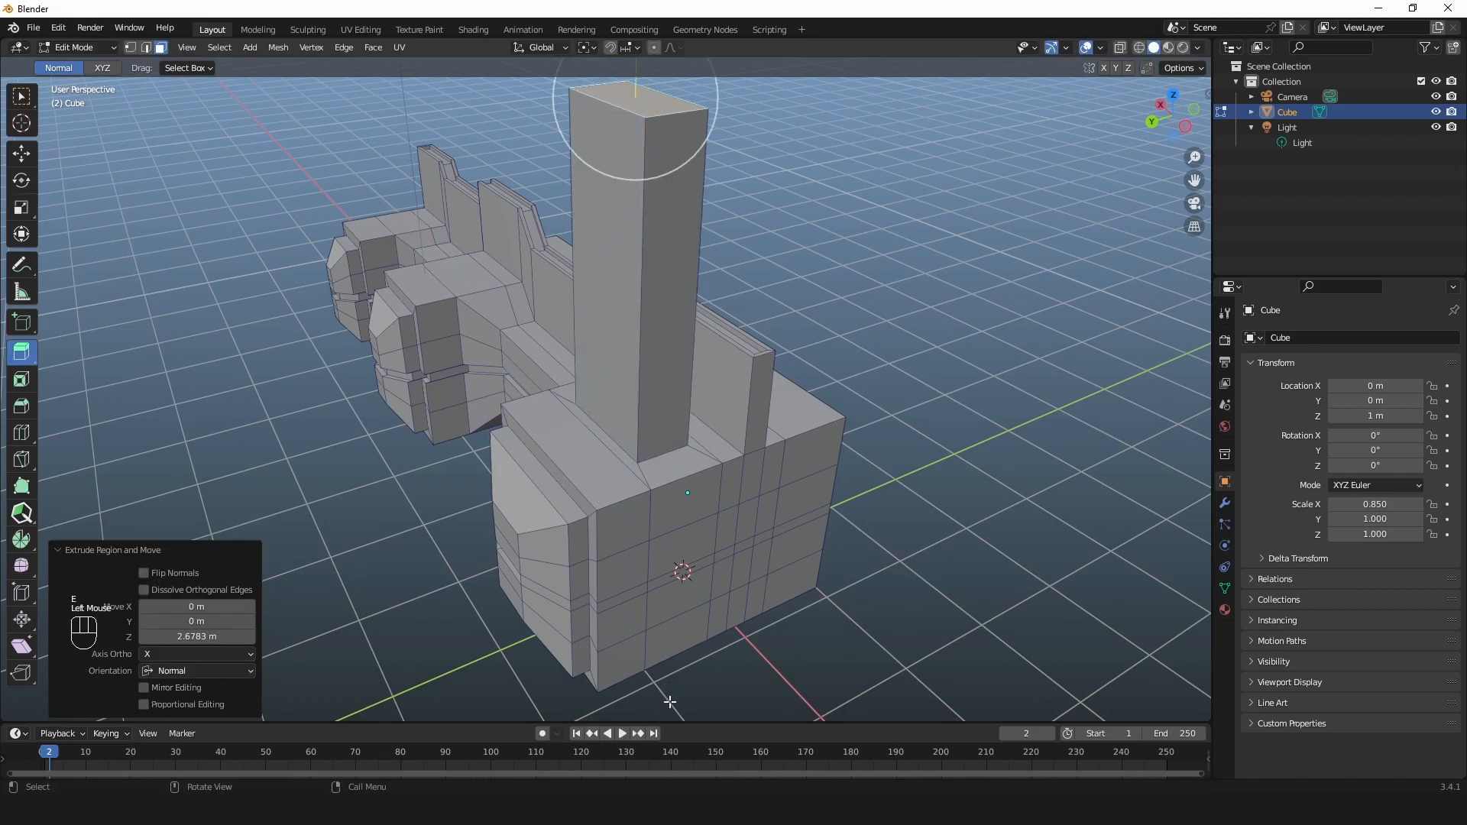
middle_click_drag(771, 532, 733, 680)
mouse_move(708, 447)
middle_mouse_down()
mouse_move(676, 450)
mouse_move(685, 431)
middle_mouse_up()
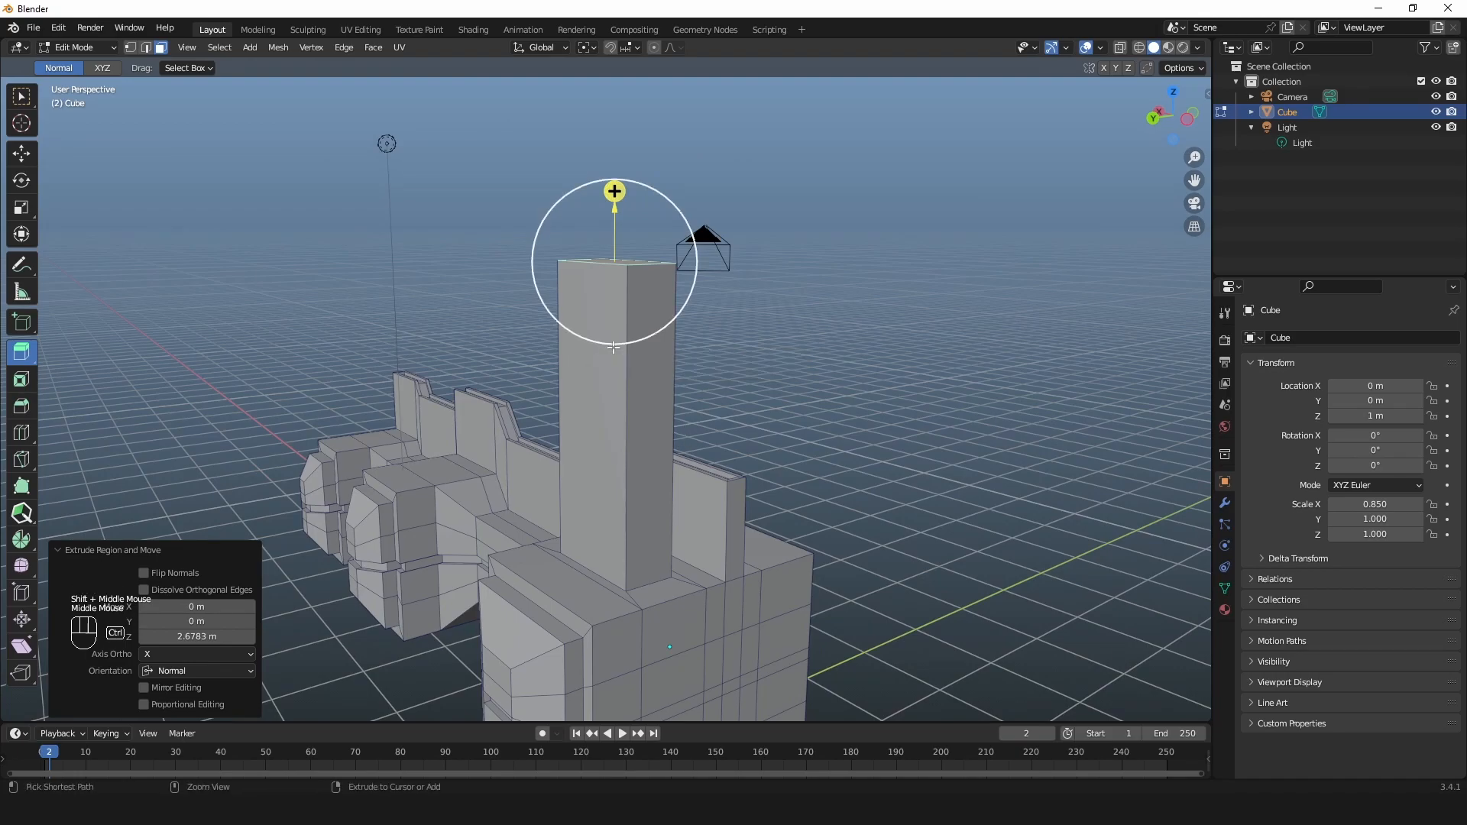
Step: Add a loop cut near the pillar's top with a slide factor of -0.568 and bevel it 0.326 m with five segments
key("ctrl+r")
left_click(627, 371)
left_click(637, 278)
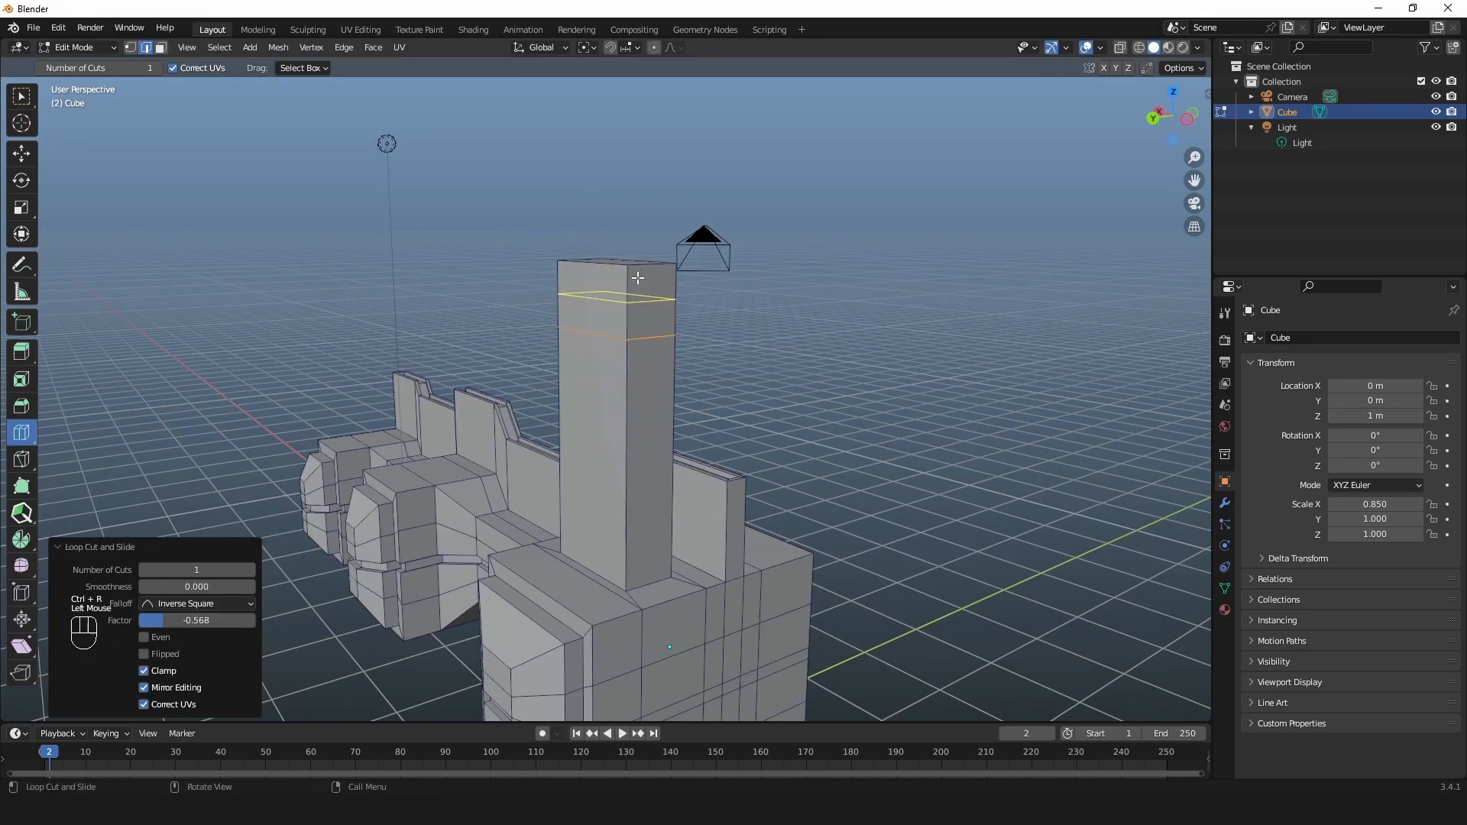
key("ctrl+b")
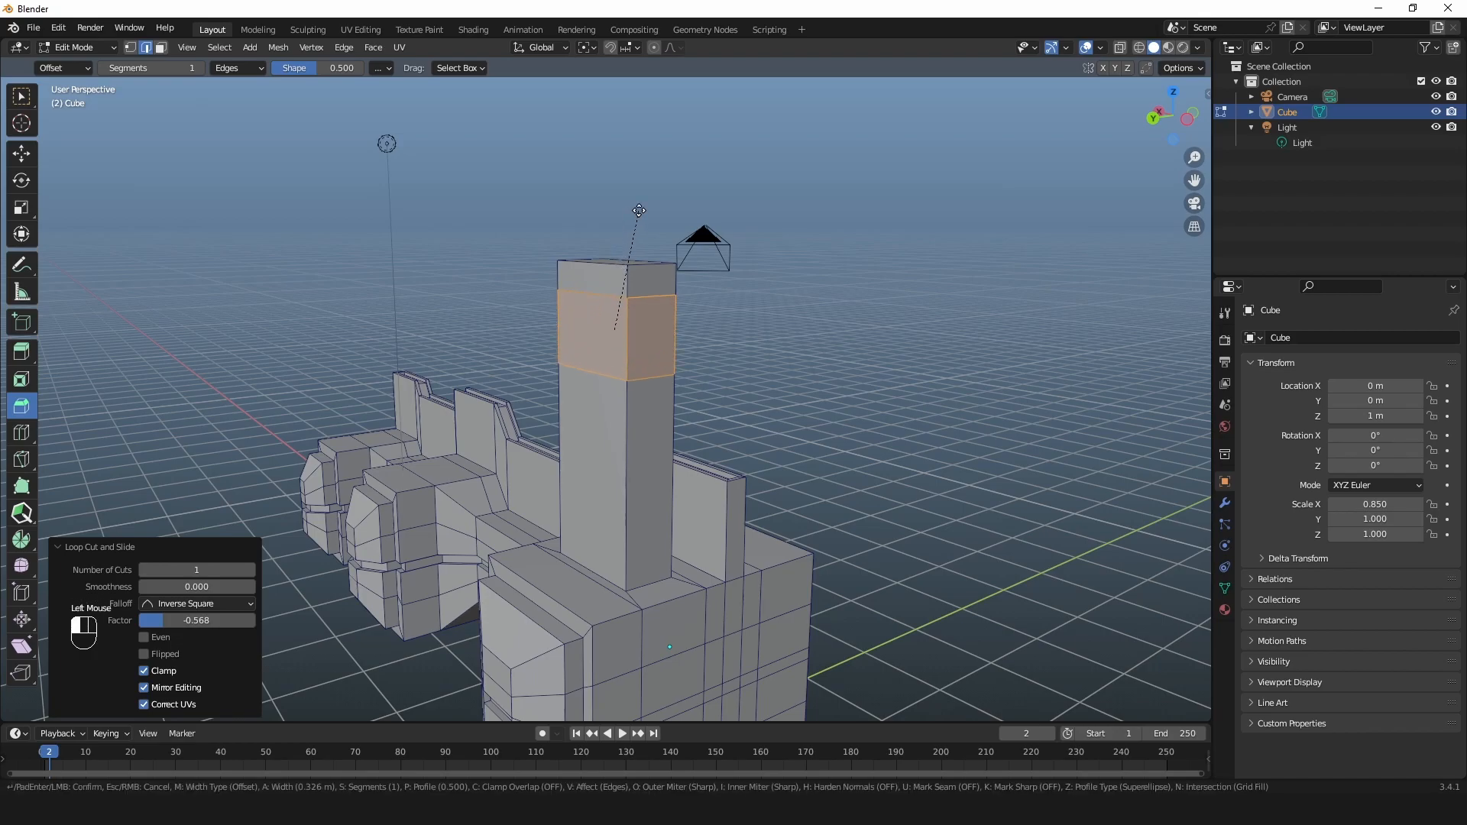
key("s")
left_click(659, 162)
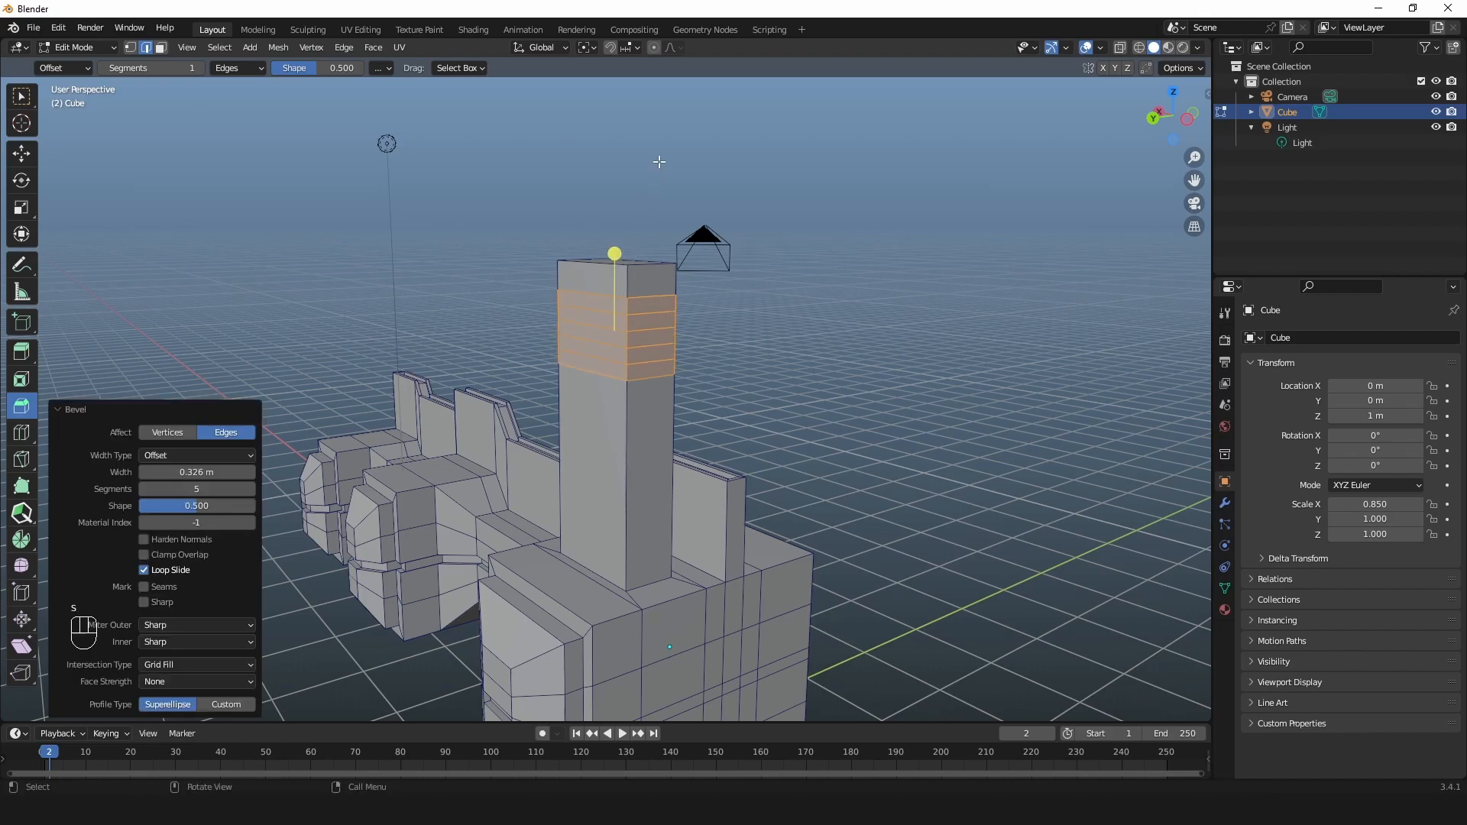
Step: Switch to face selection and select three alternating band faces on the narrow side of the pillar's upper part
middle_click_drag(623, 355, 626, 350)
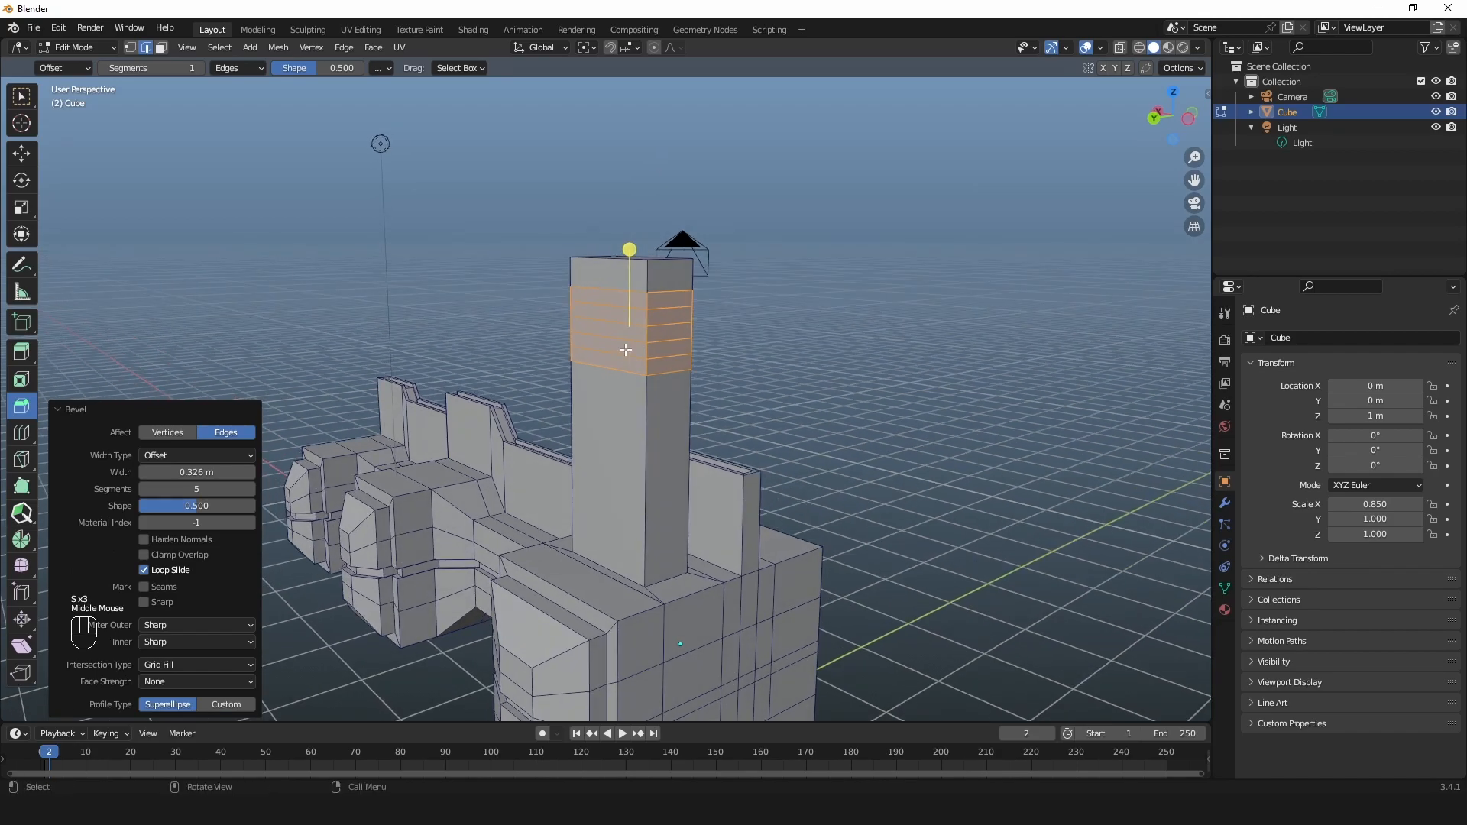
key("g")
scroll(688, 325, "up", 1)
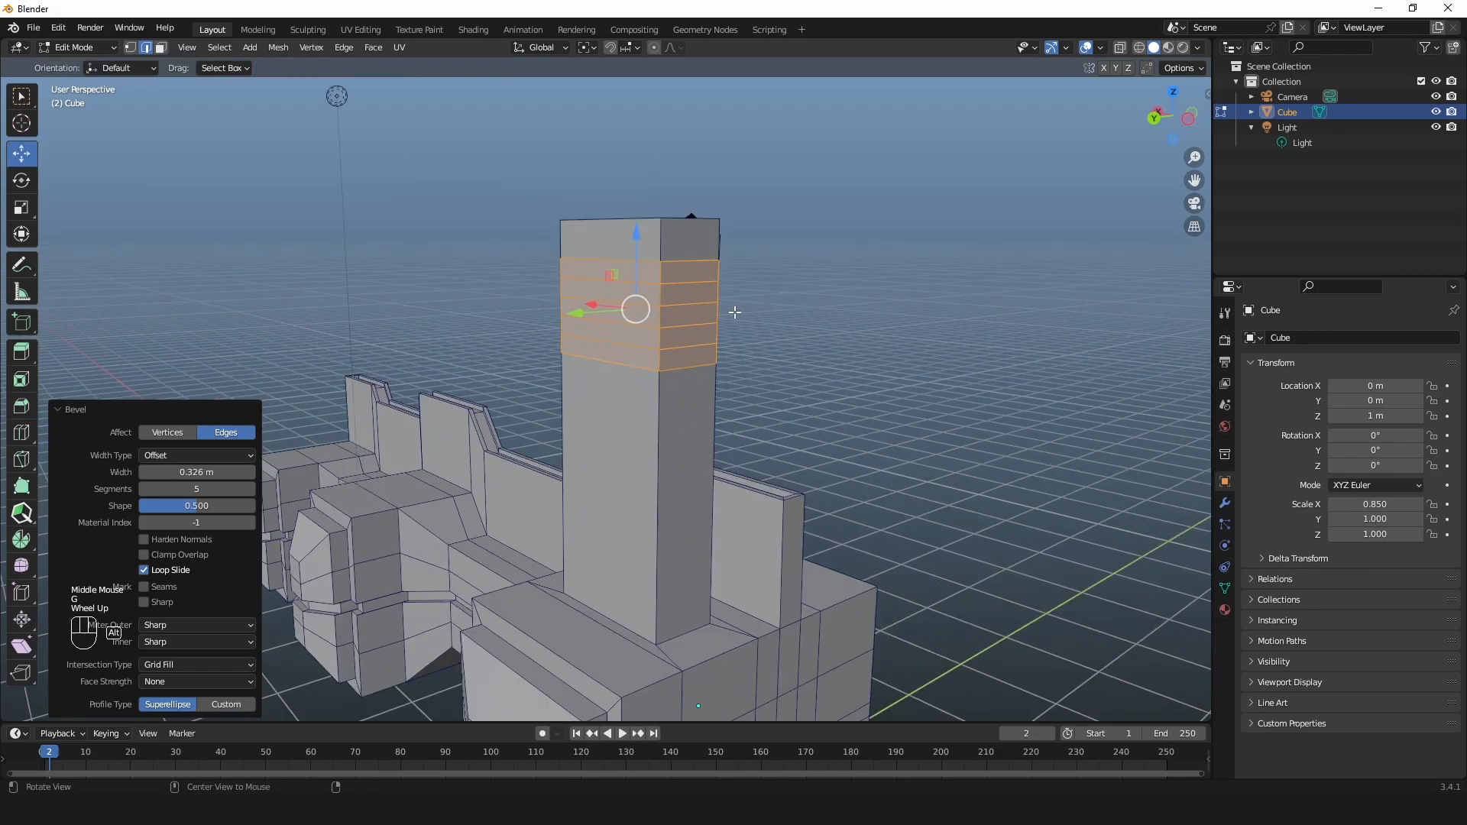
middle_click_drag(735, 312, 675, 325, "shift")
left_click(593, 300)
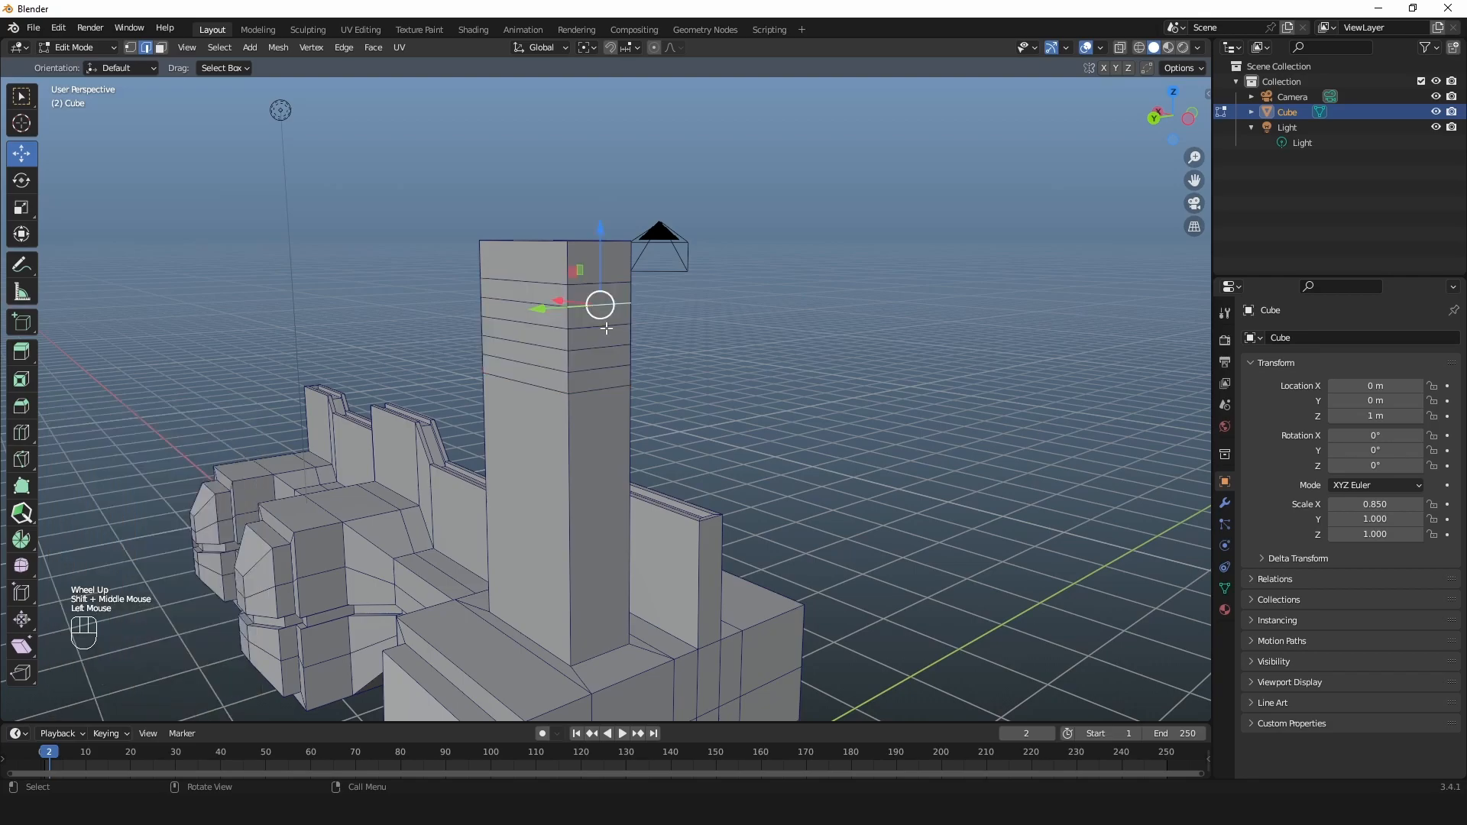
key("3")
left_click(589, 294, "alt")
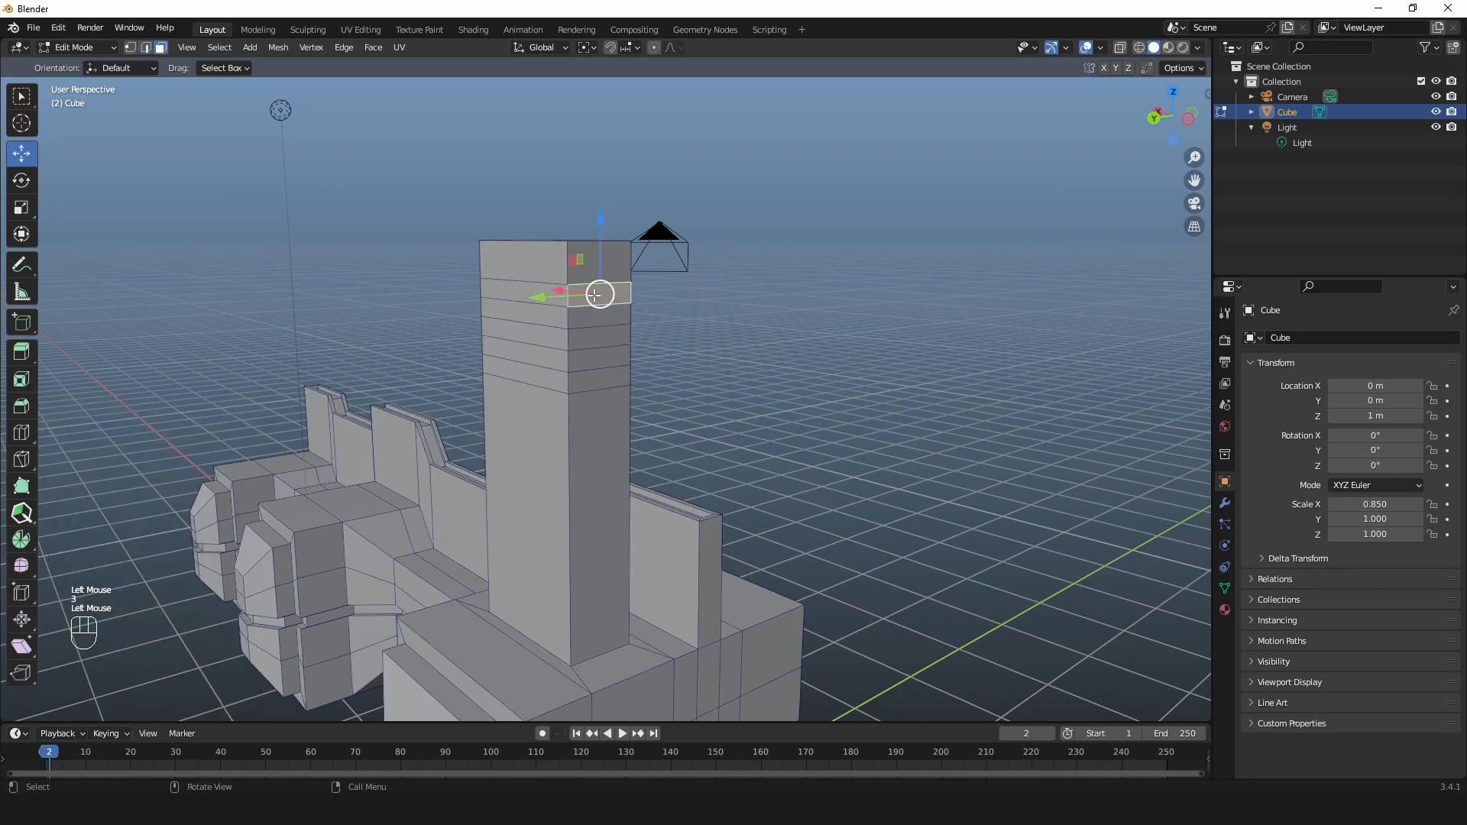
middle_click(590, 344, "alt")
middle_click(581, 352, "alt")
left_click(613, 345, "ctrl")
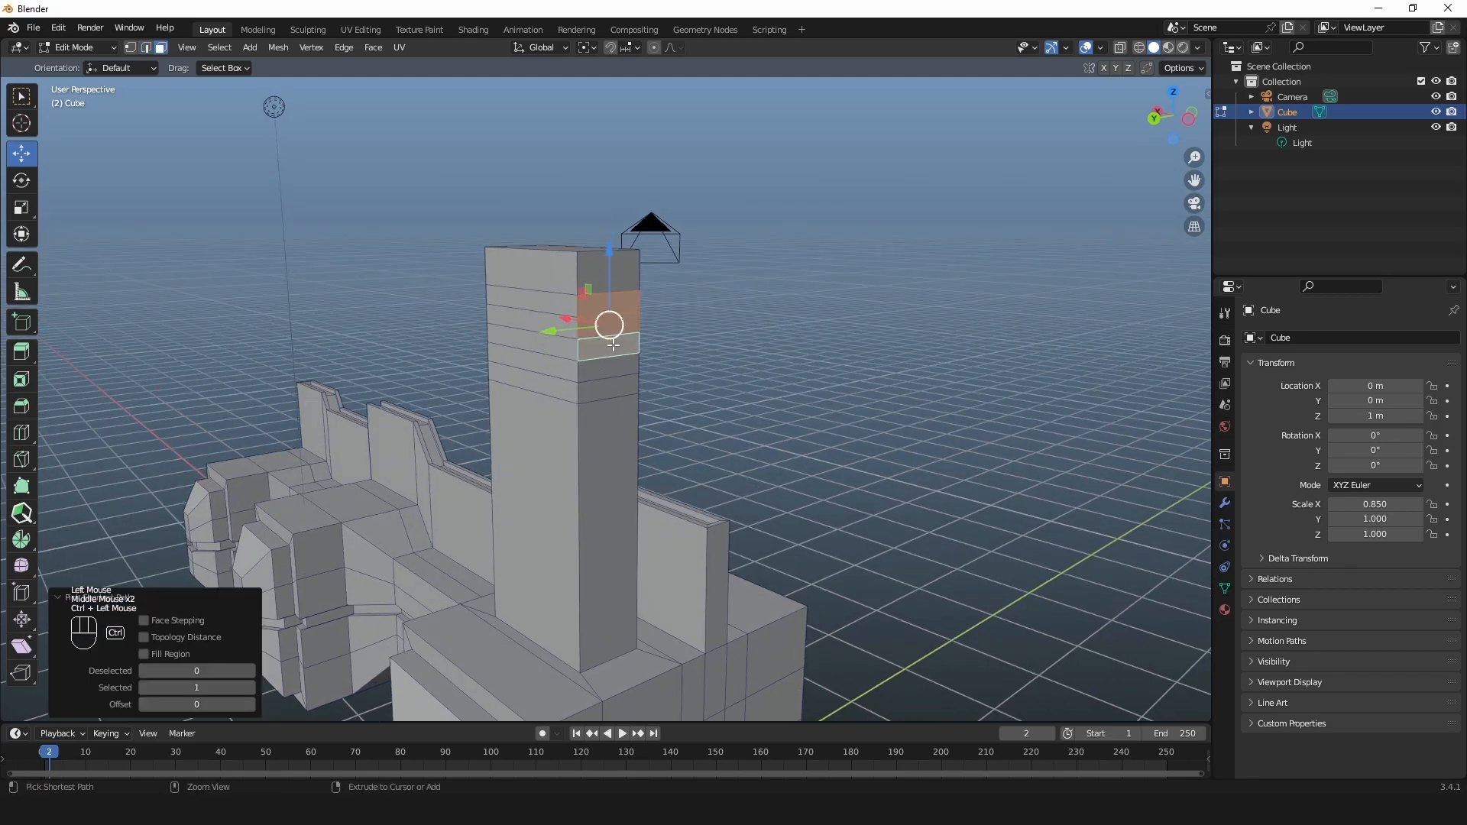
left_click(606, 387)
left_click(621, 308, "shift")
left_click(622, 347, "shift")
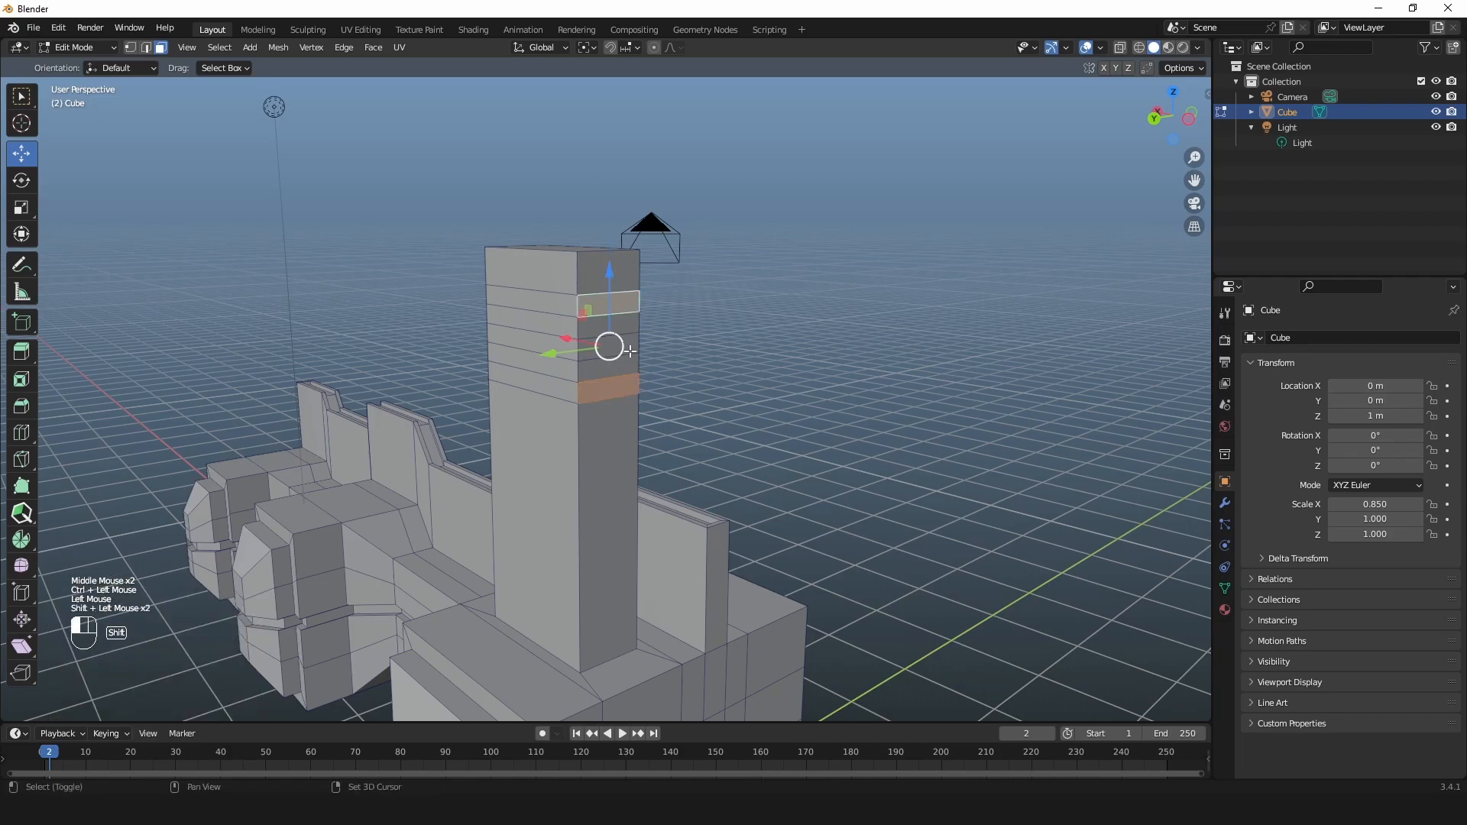
Step: Inset the three selected band faces about 0.038 m and extrude them outward into protruding bars
middle_click_drag(562, 370, 730, 387)
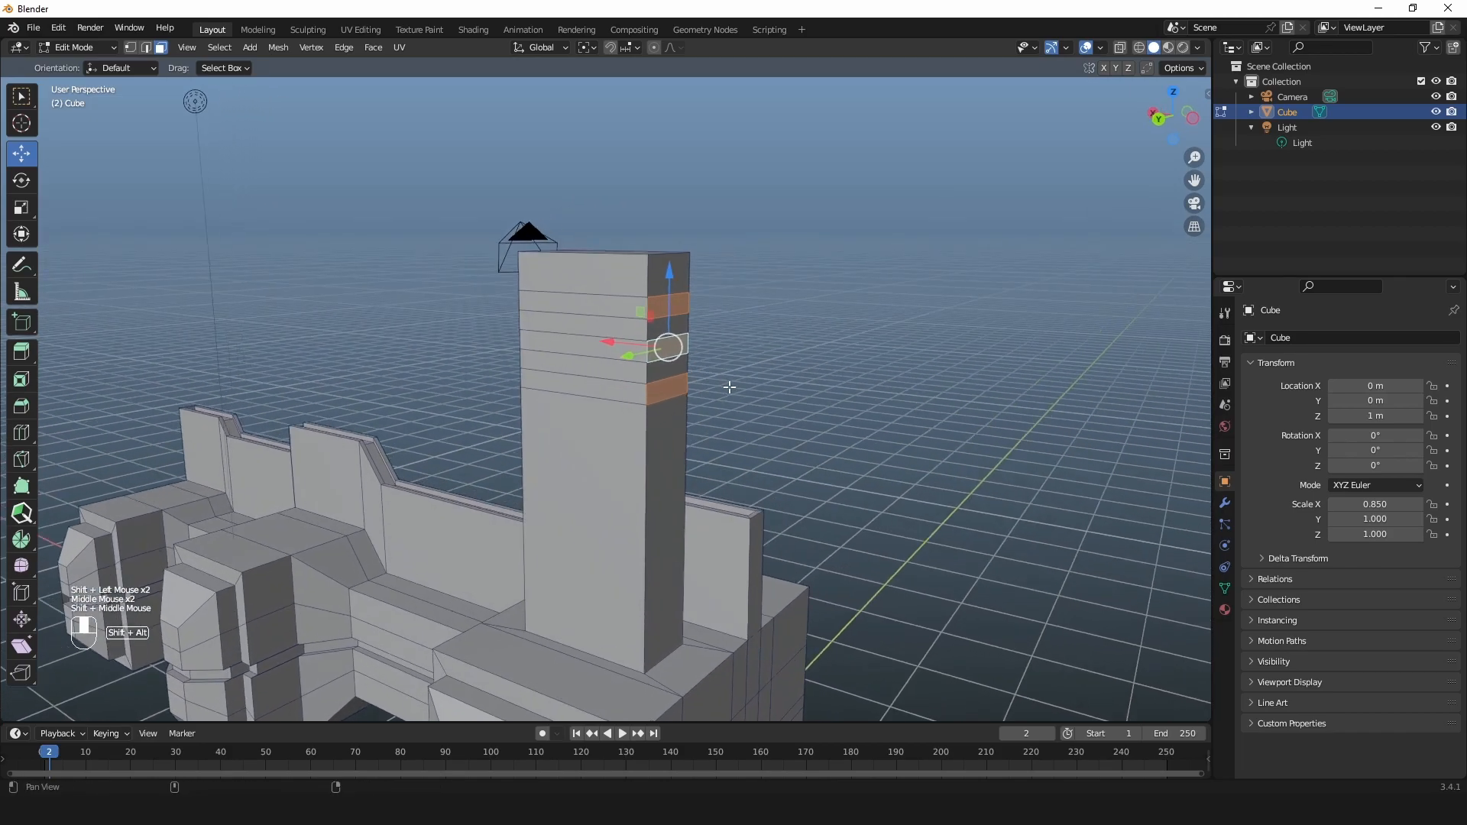
key("i")
left_click_drag(695, 297, 688, 304)
key("e")
left_click_drag(727, 354, 740, 352)
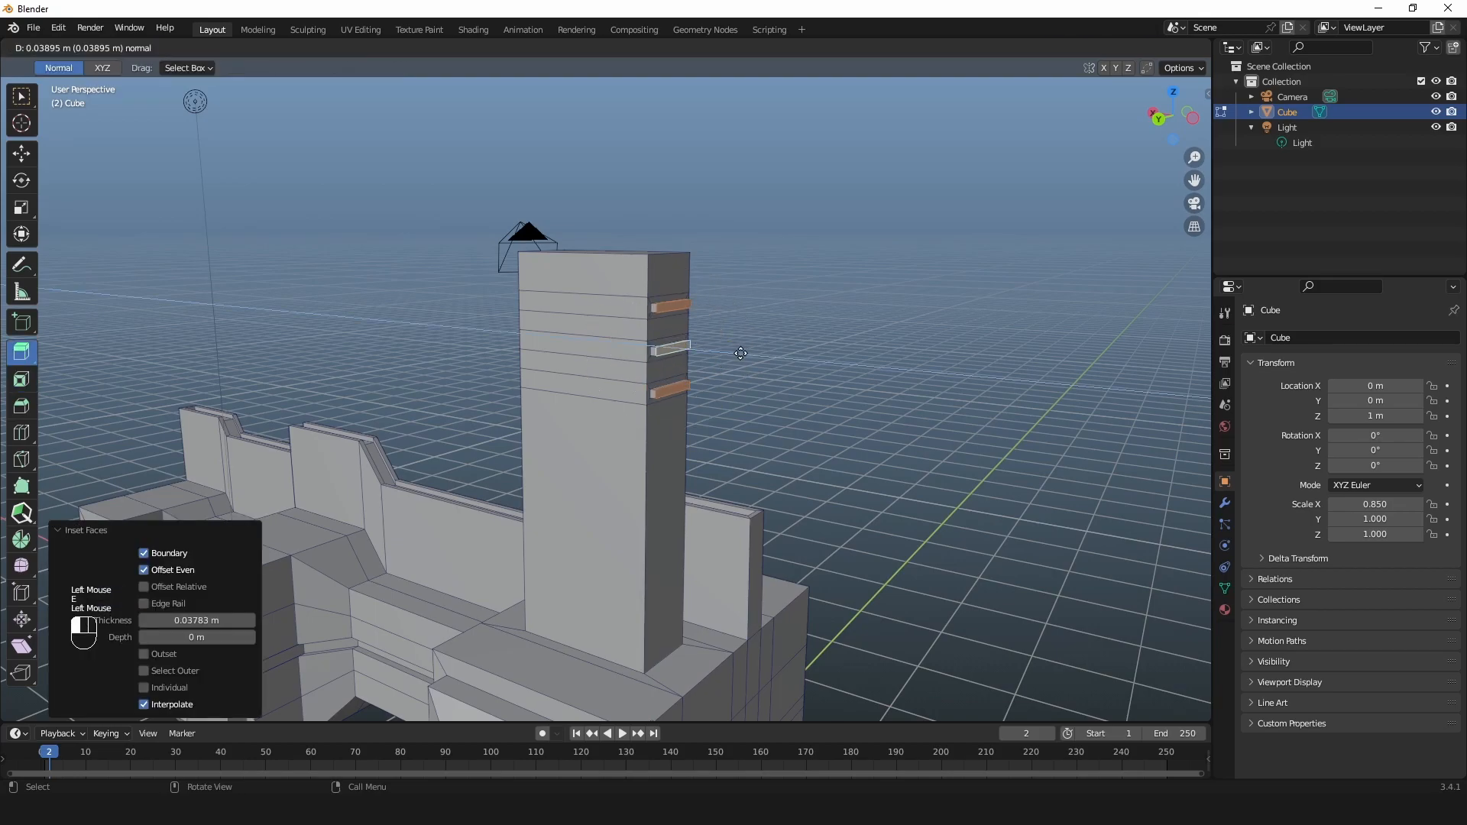
left_click(745, 354)
Step: Select the three matching band faces on the pillar's opposite narrow side and inset them about 0.027 m
middle_click_drag(745, 353, 844, 317)
left_click(850, 294)
left_click(842, 324, "shift")
left_click(845, 344, "shift")
scroll(844, 344, "up", 1)
middle_click_drag(890, 310, 734, 380, "shift")
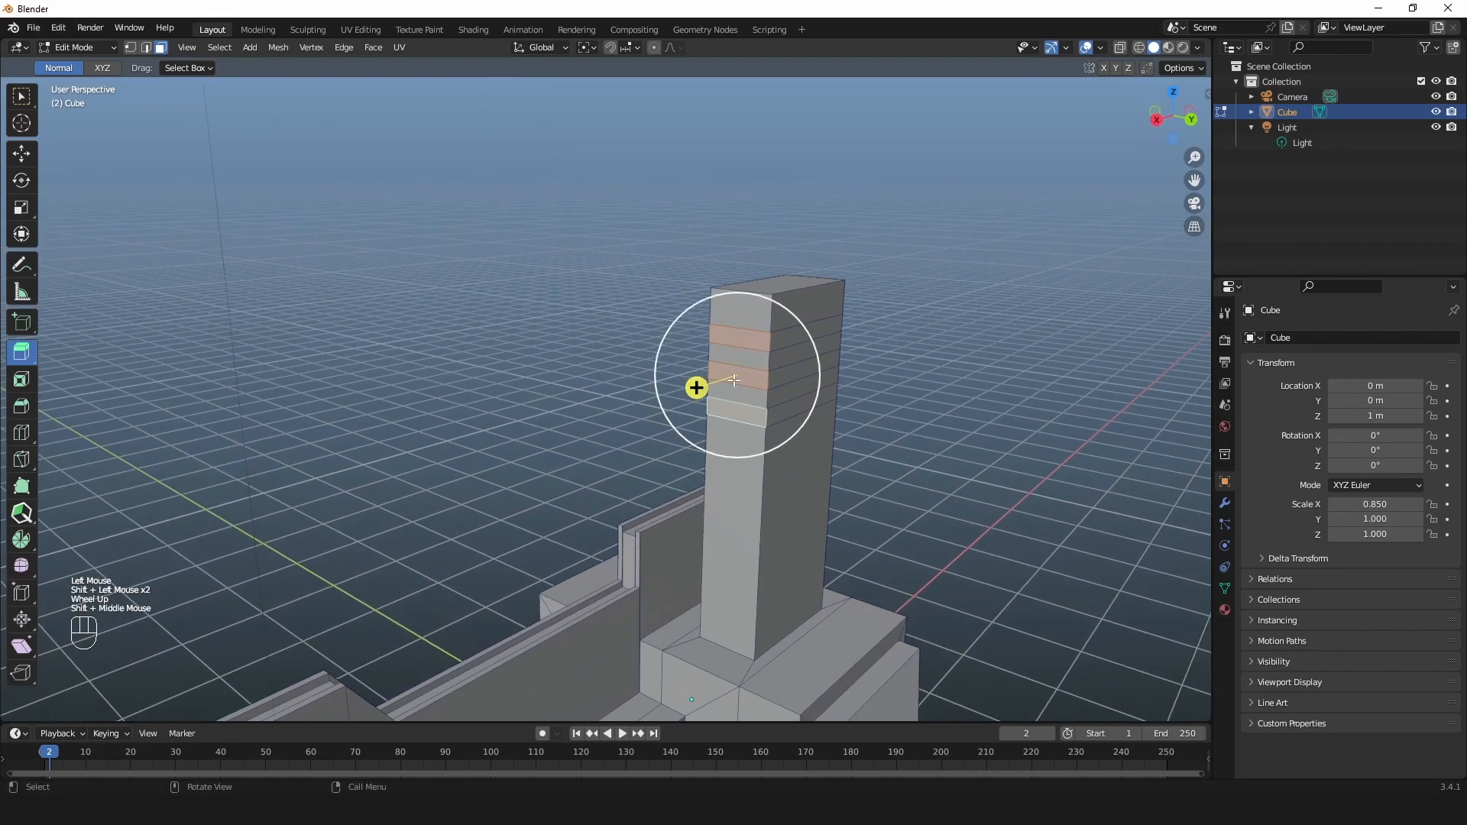
key("i")
left_click_drag(780, 349, 773, 351)
left_click(775, 349)
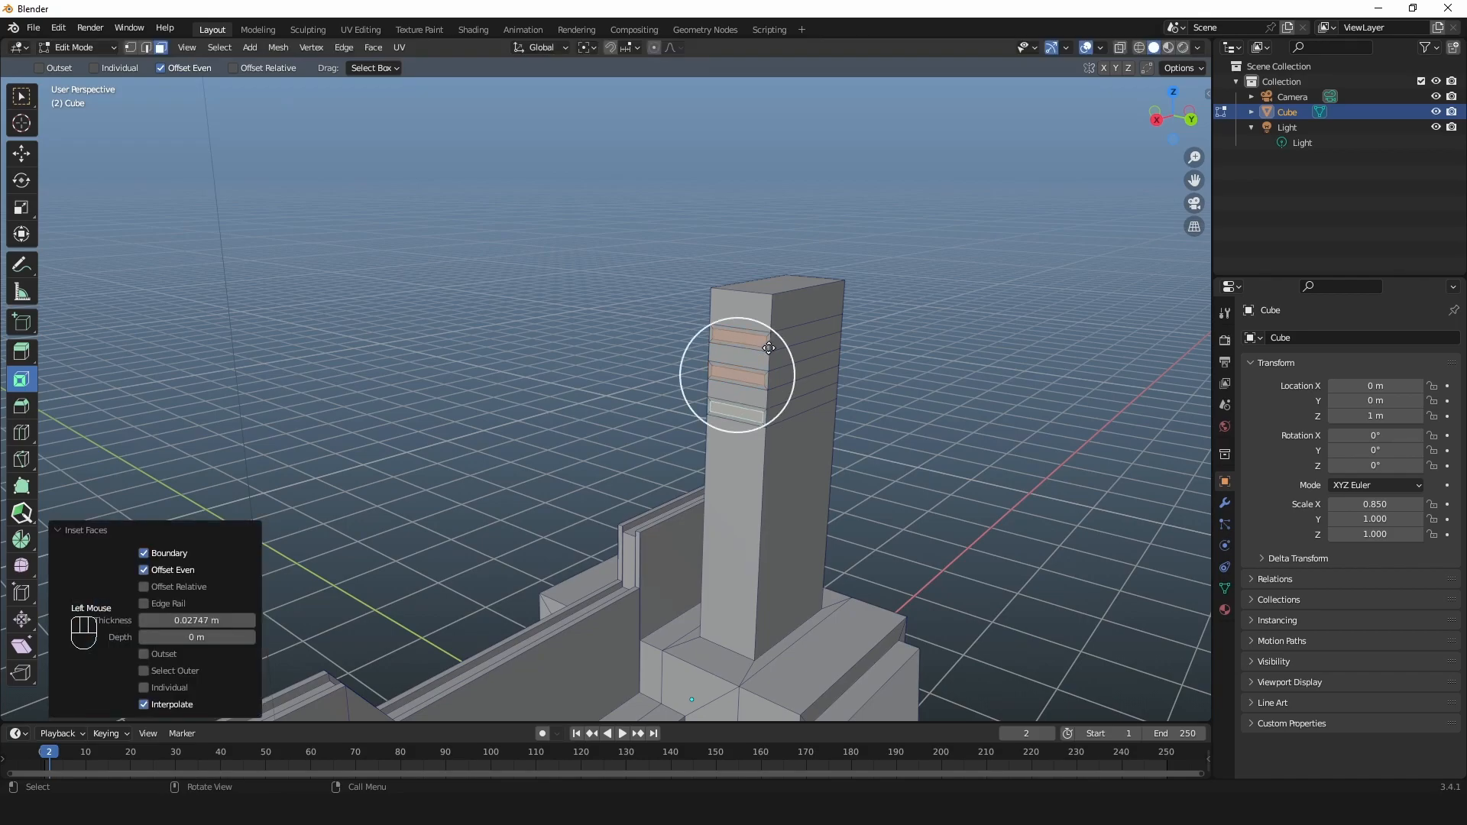
Step: Extrude the inset band faces on the opposite narrow side outward and clear the selection
middle_click_drag(697, 387, 668, 386)
key("e")
left_click_drag(669, 390, 666, 393)
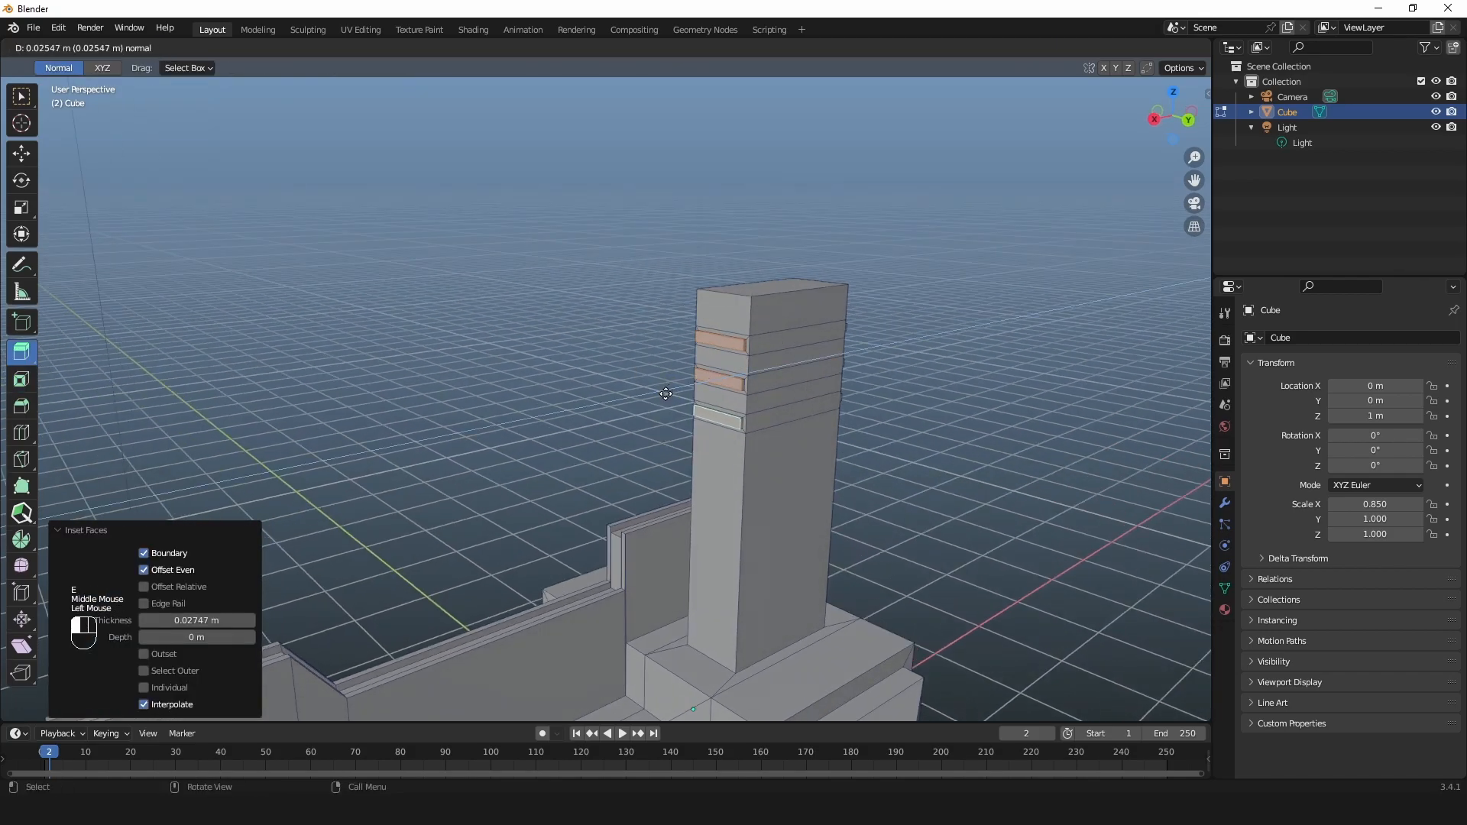
left_click(665, 394)
middle_click_drag(665, 395, 655, 301)
scroll(642, 405, "down", 3)
left_click(539, 363)
Step: Select the end block's top face on the side of the wall away from the pillar and inset it about 0.115 m
scroll(533, 367, "up", 3)
scroll(677, 516, "up", 2)
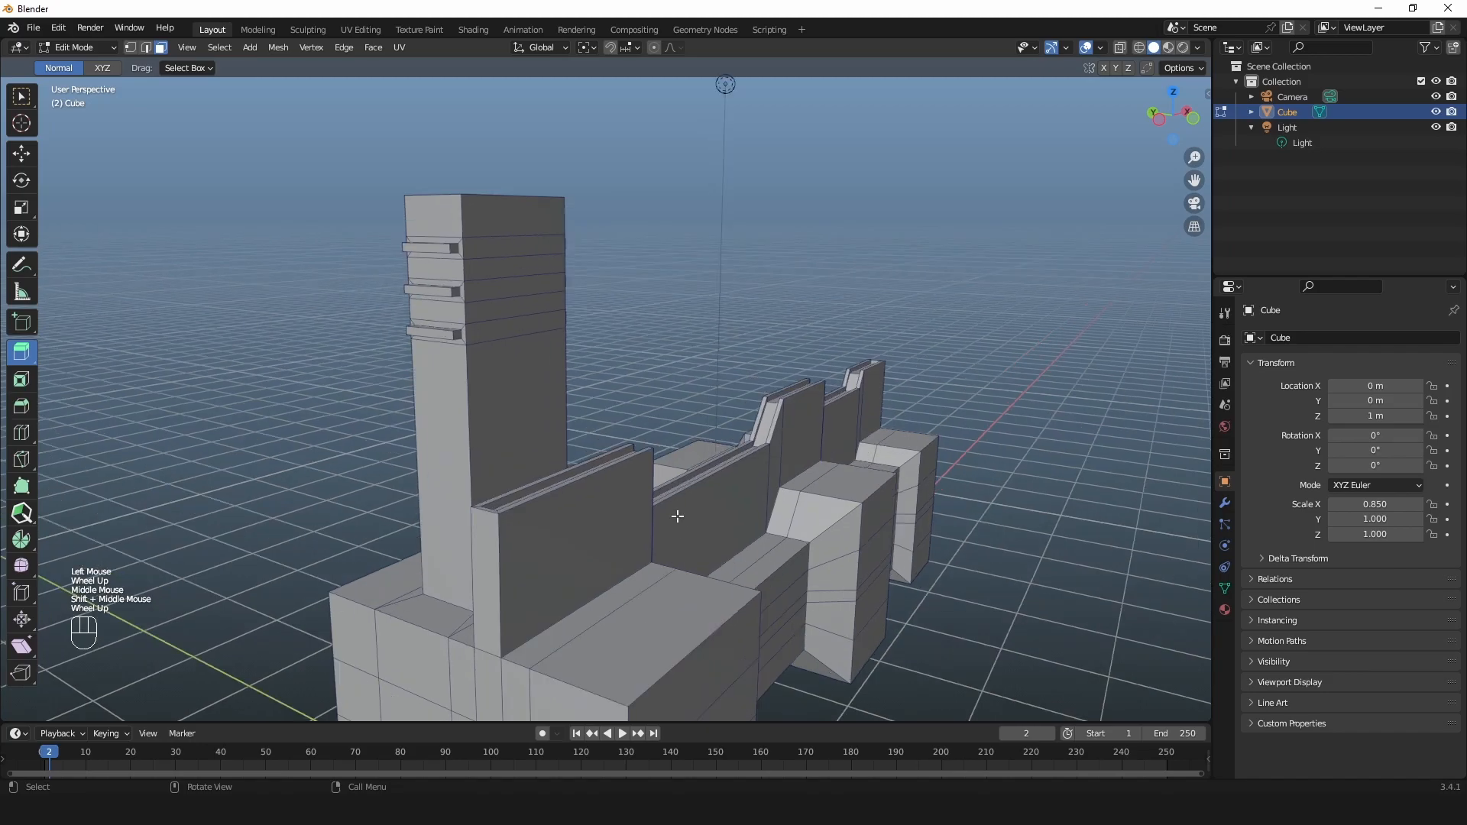
middle_click_drag(687, 482, 622, 426, "shift")
key("3")
left_click(539, 362)
key("i")
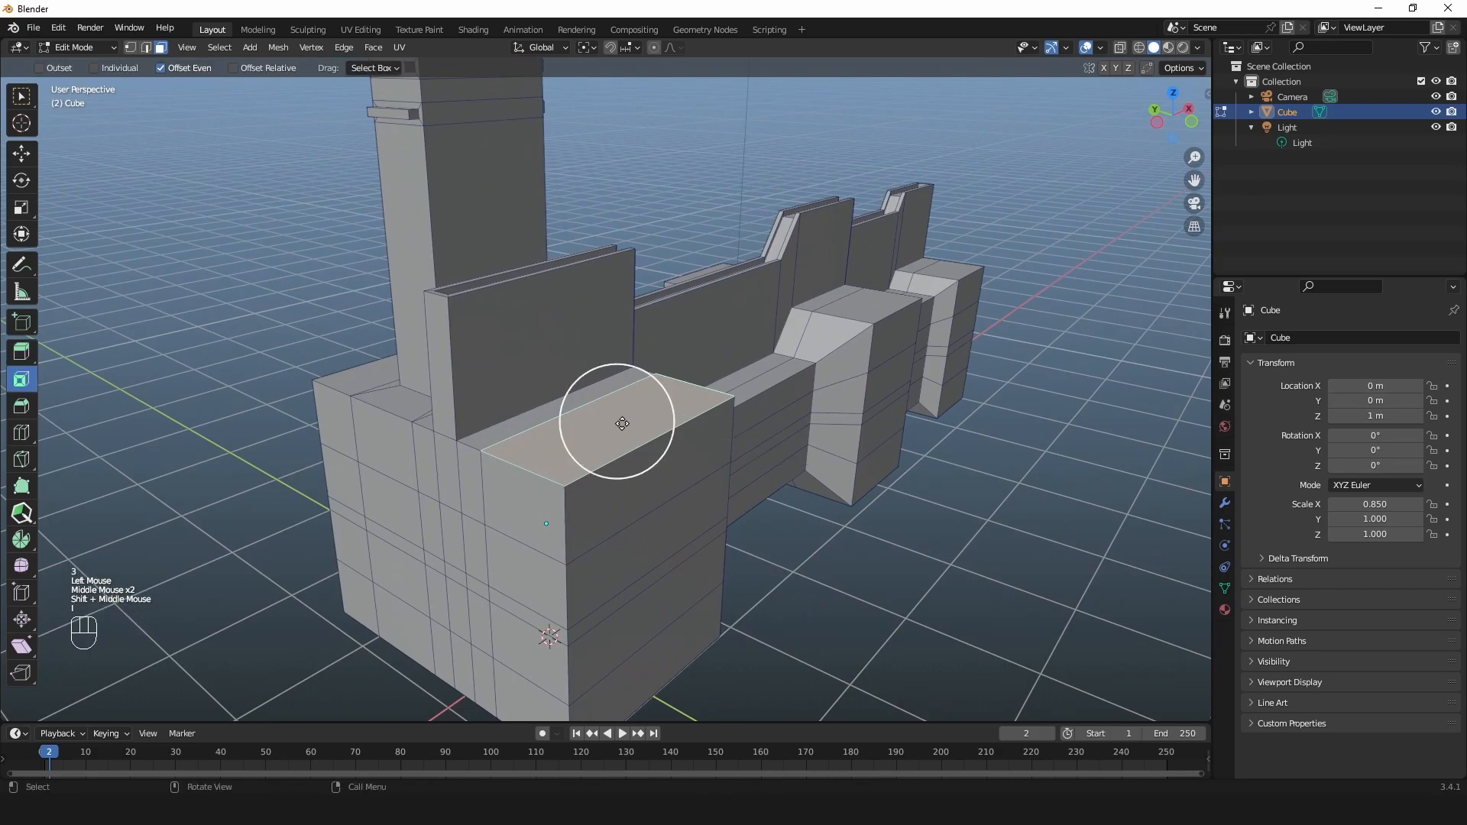
left_click_drag(643, 379, 625, 404)
Step: Scale the inset top face down along X and extrude it about 0.172 m downward into a recess
key("s")
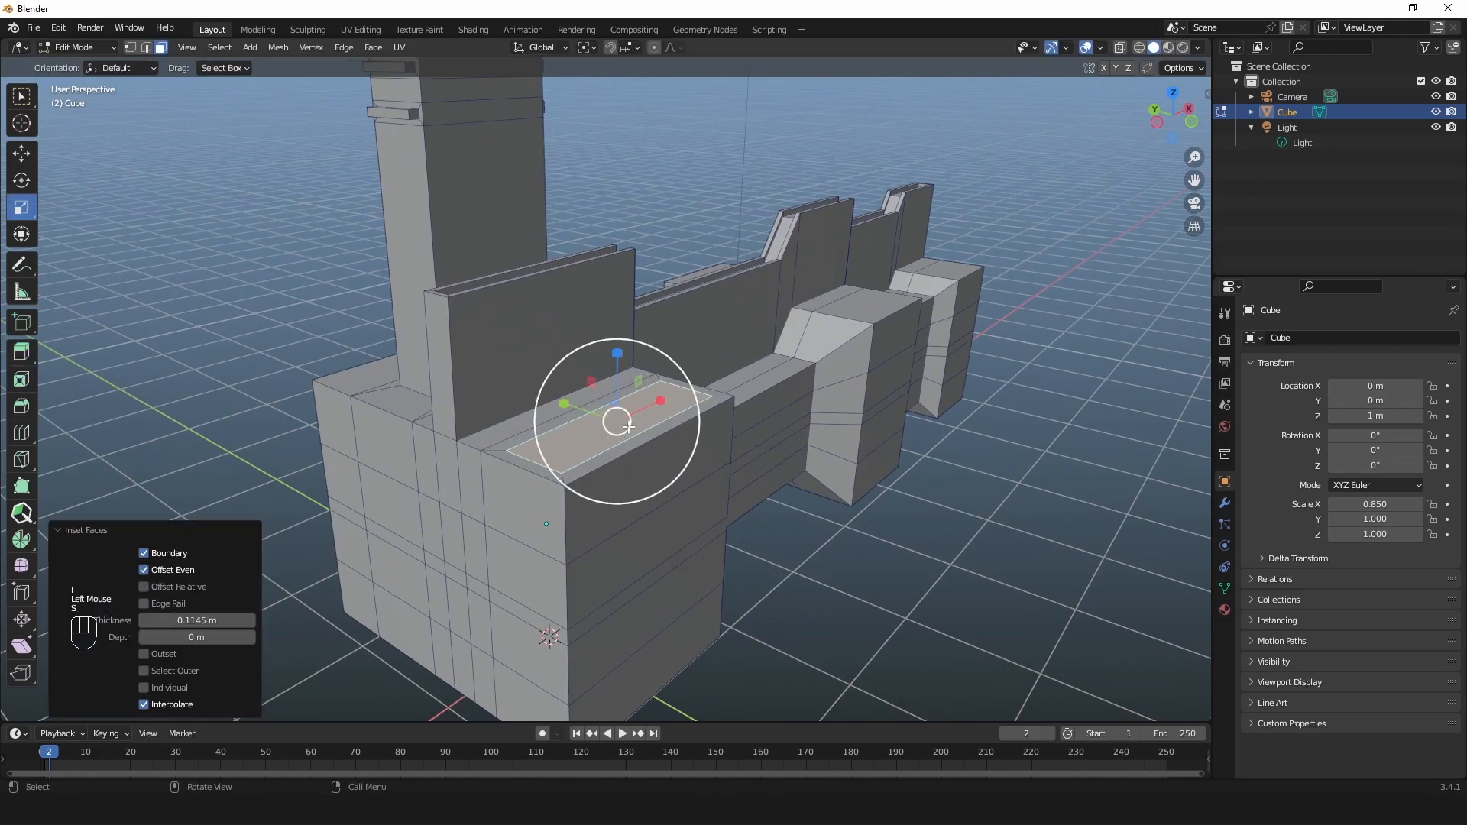
middle_click_drag(688, 401, 676, 415)
left_click_drag(664, 400, 627, 419)
middle_click_drag(629, 422, 645, 394)
key("e")
left_click_drag(612, 360, 605, 382)
middle_click_drag(607, 385, 661, 427)
Step: Inset the recess floor and move the inner face upward to form a raised, sloped centre
key("i")
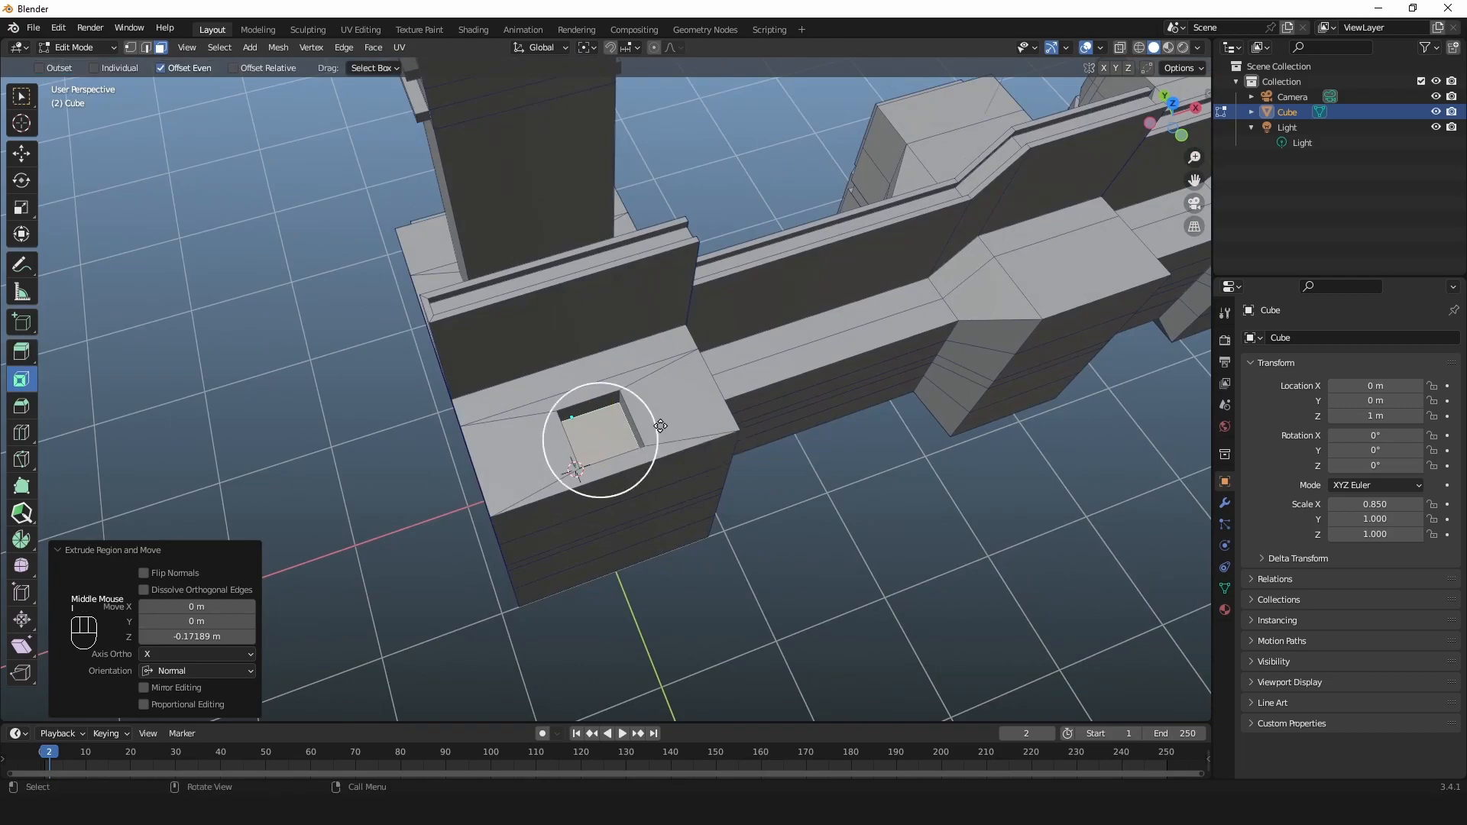
left_click_drag(626, 402, 614, 408)
key("g")
middle_click_drag(615, 407, 585, 392)
left_click_drag(603, 397, 606, 367)
left_click(703, 206)
scroll(609, 363, "down", 1)
Step: Check the model in Object Mode with nothing selected and return to Edit Mode
key("Tab")
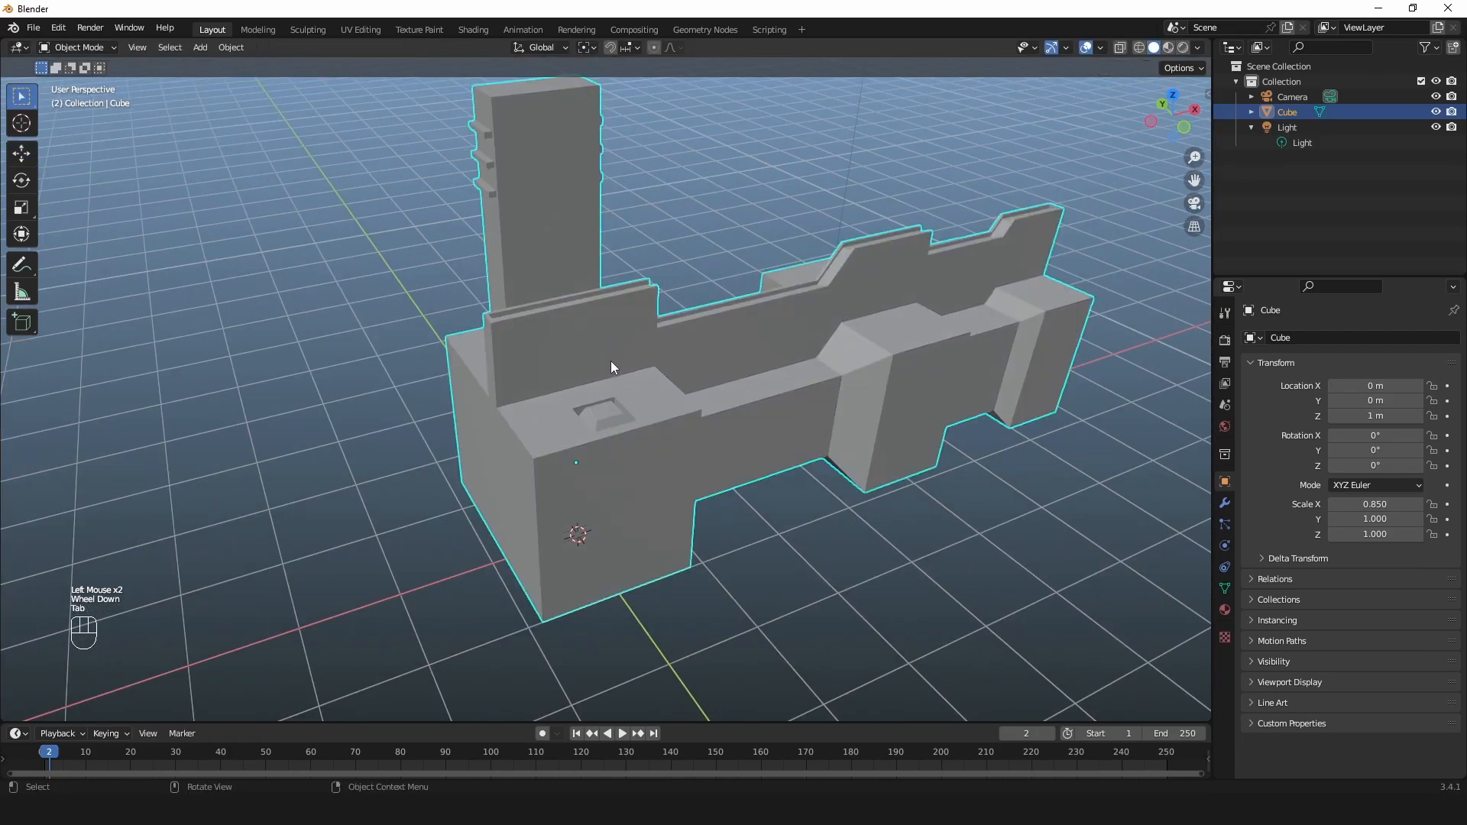
left_click(745, 245)
mouse_move(630, 374)
middle_mouse_down()
mouse_move(781, 335)
mouse_move(722, 423)
mouse_move(631, 465)
mouse_move(656, 377)
middle_mouse_up()
scroll(672, 423, "up", 1)
key("Tab")
Step: Select the top face of the tall pillar in face selection mode
middle_click_drag(489, 360, 567, 416)
scroll(625, 310, "down", 1)
middle_click_drag(547, 335, 500, 316)
scroll(547, 347, "up", 3)
middle_click_drag(501, 317, 573, 404, "shift")
middle_click_drag(573, 403, 566, 379)
key("3")
left_click(527, 310)
middle_click_drag(527, 309, 536, 349)
Step: Extrude the pillar's top face upward and scale it down to form a tapered cap
middle_click_drag(547, 431, 637, 430)
key("shift+space")
key("e")
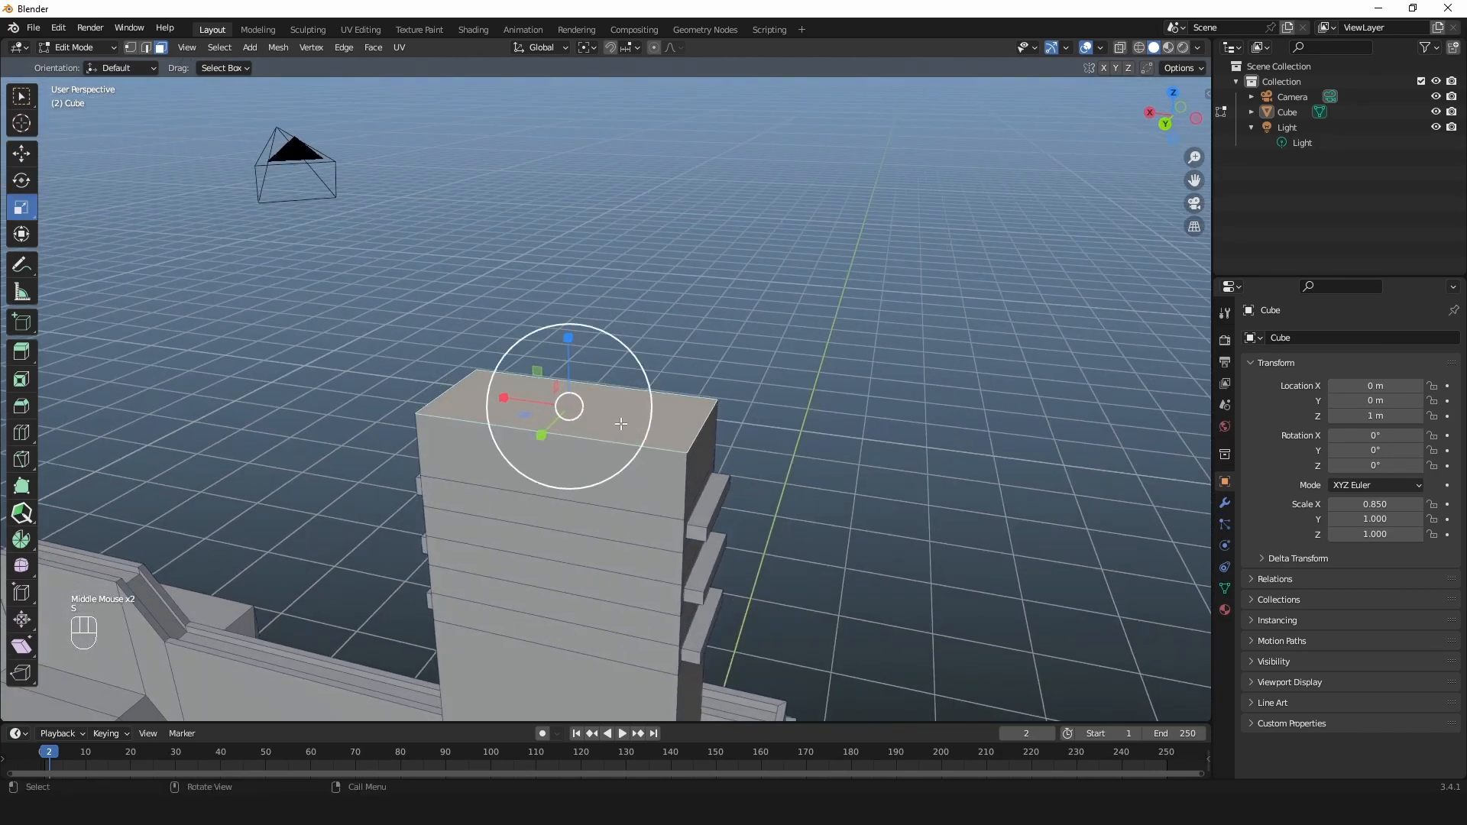
left_click_drag(568, 341, 533, 367)
key("shift+space")
key("s")
middle_click_drag(533, 367, 518, 482)
left_click_drag(507, 506, 507, 498)
Step: Inset the pillar's wide face below the bands, away from the wall, about 0.077 m and extrude it slightly inward
scroll(776, 420, "down", 2)
middle_click_drag(779, 377, 658, 325, "shift")
scroll(676, 289, "up", 2)
key("3")
left_click(627, 316)
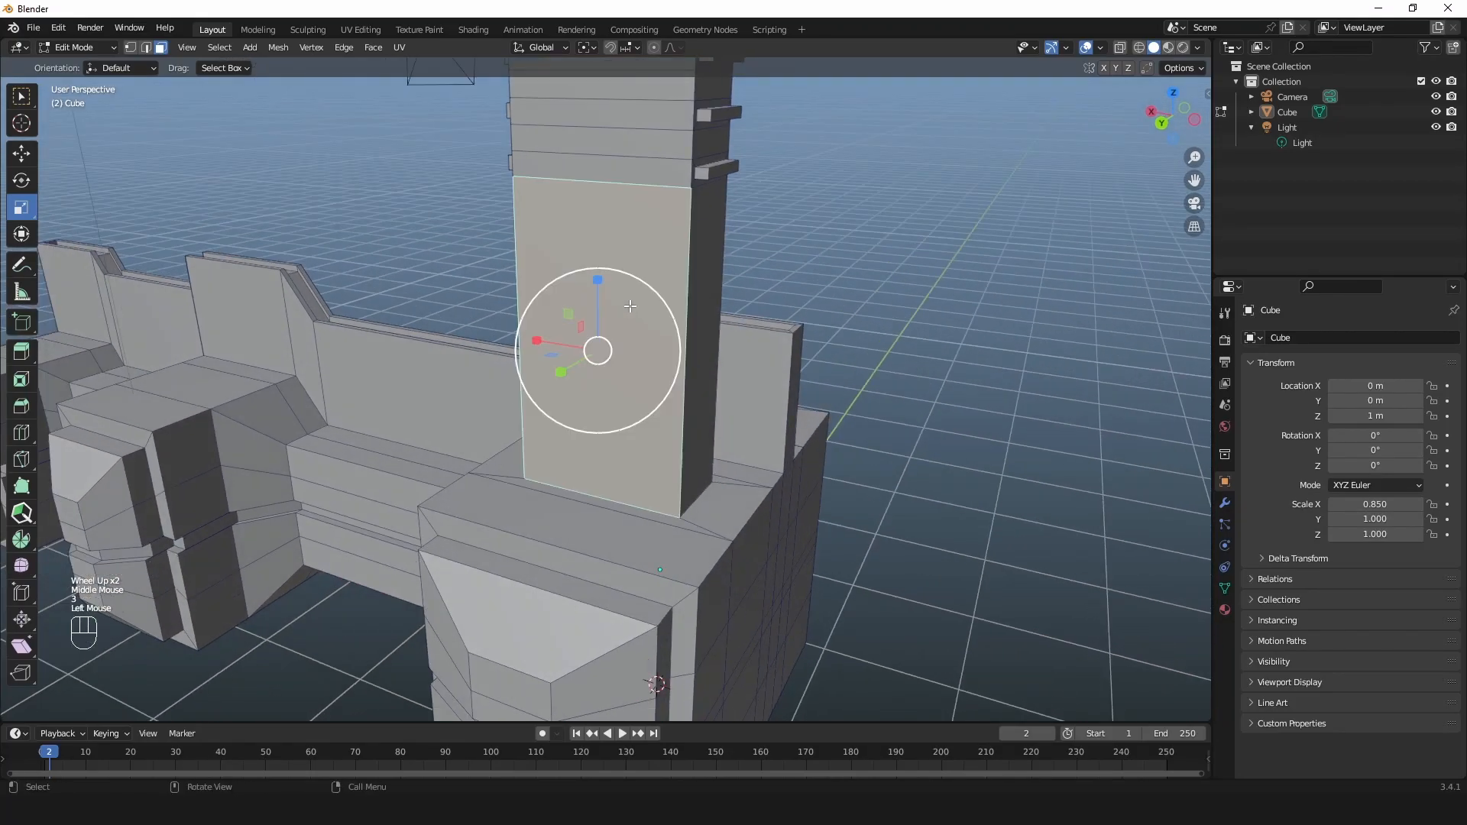
middle_click_drag(597, 289, 637, 275)
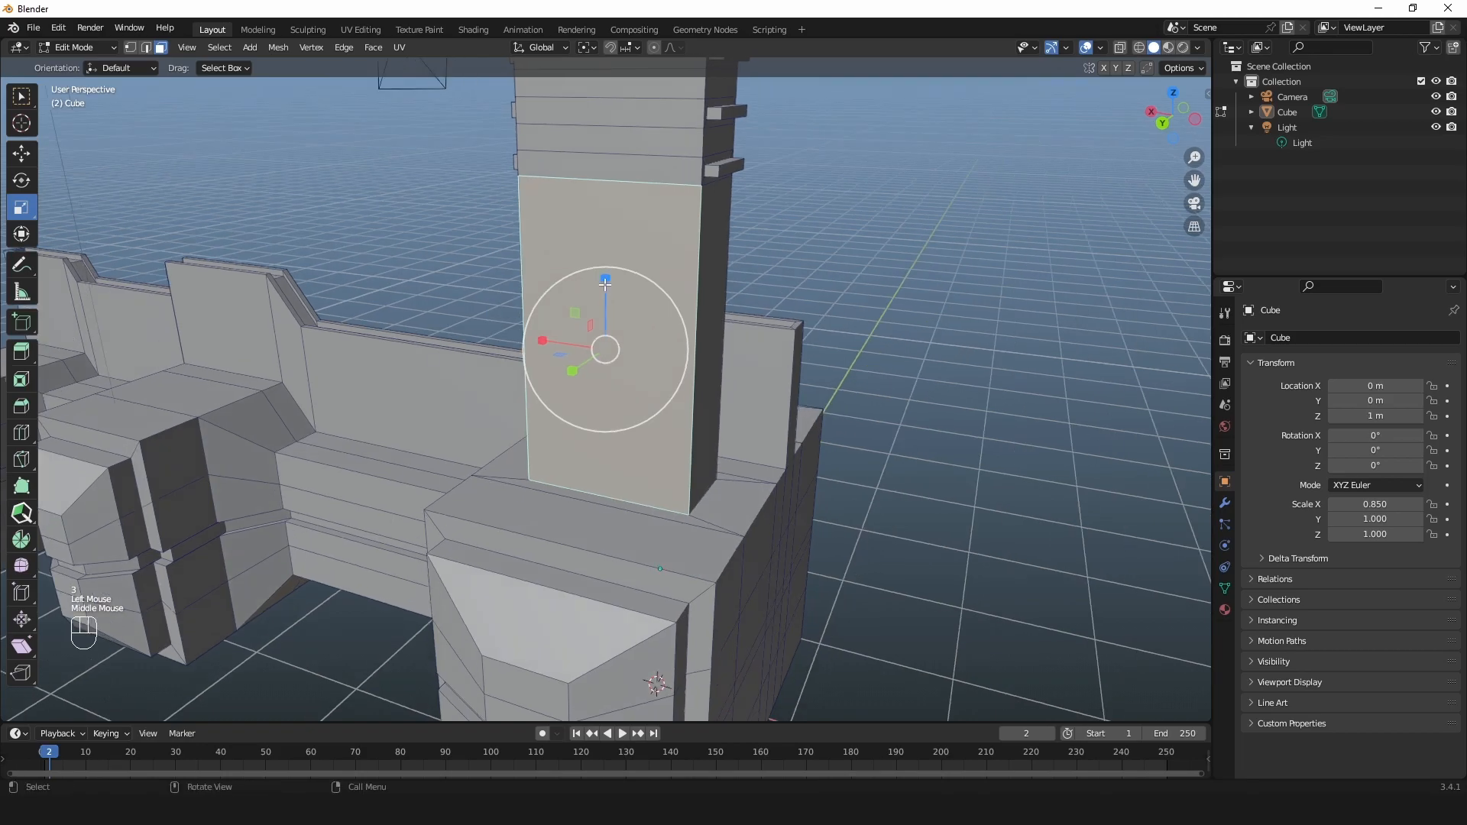
key("i")
left_click_drag(619, 290, 612, 301)
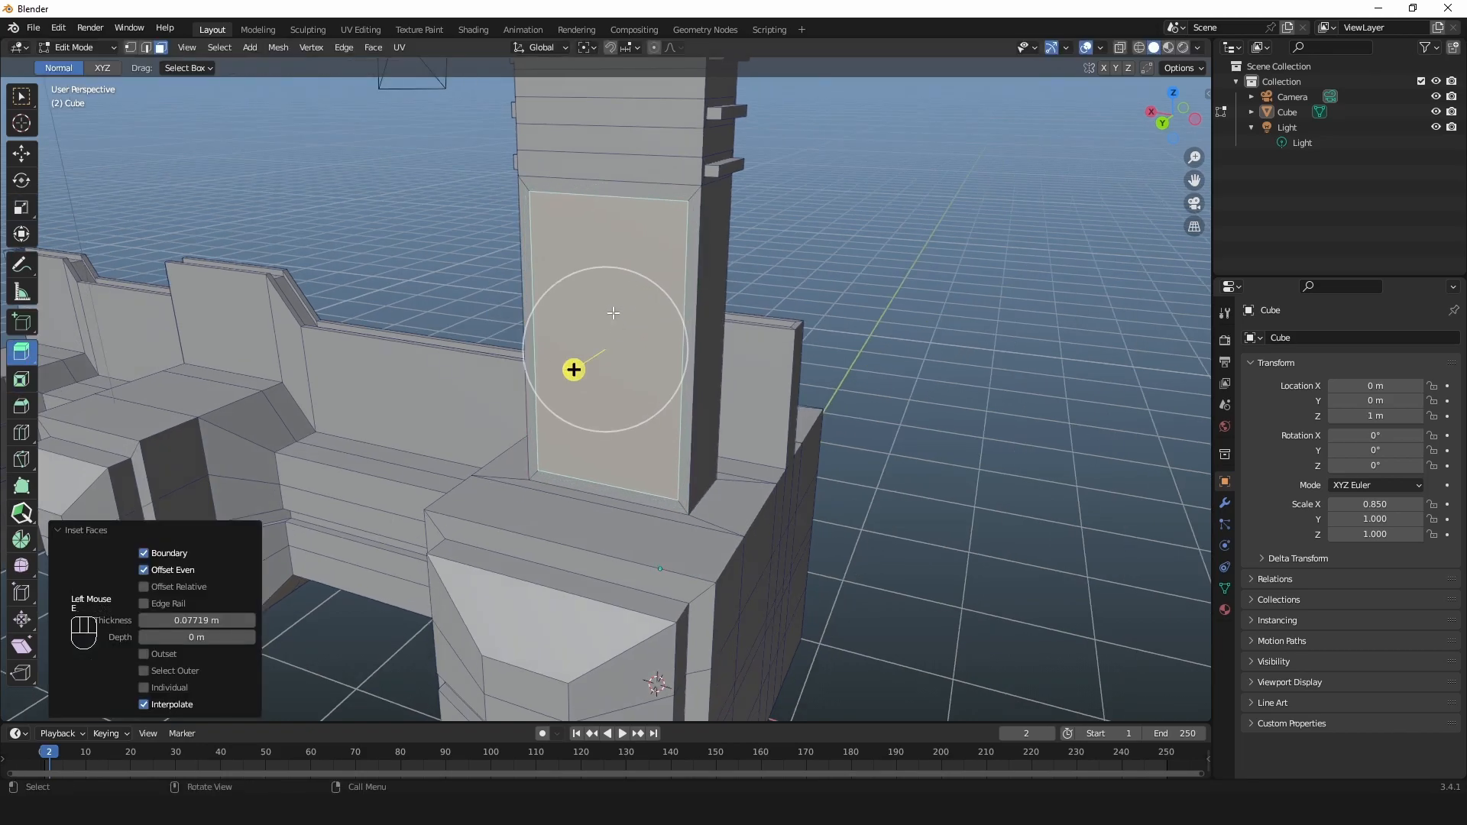
key("e")
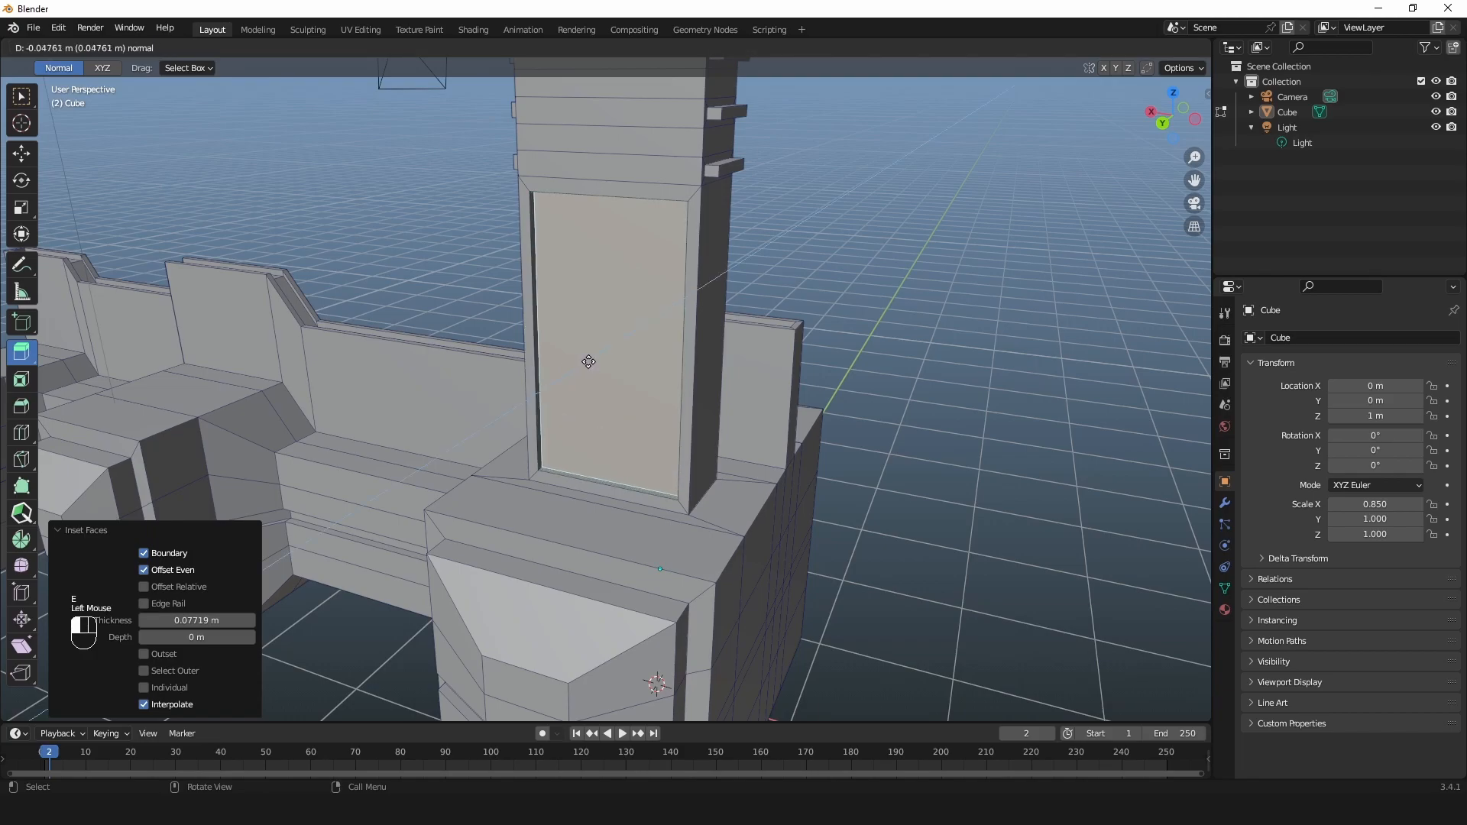
left_click_drag(589, 362, 596, 356)
mouse_move(692, 310)
middle_mouse_down()
mouse_move(639, 304)
mouse_move(674, 324)
middle_mouse_up()
Step: Inset the adjoining narrow face below the bands and scale the inset face to 0.652 along Y
left_click(642, 310)
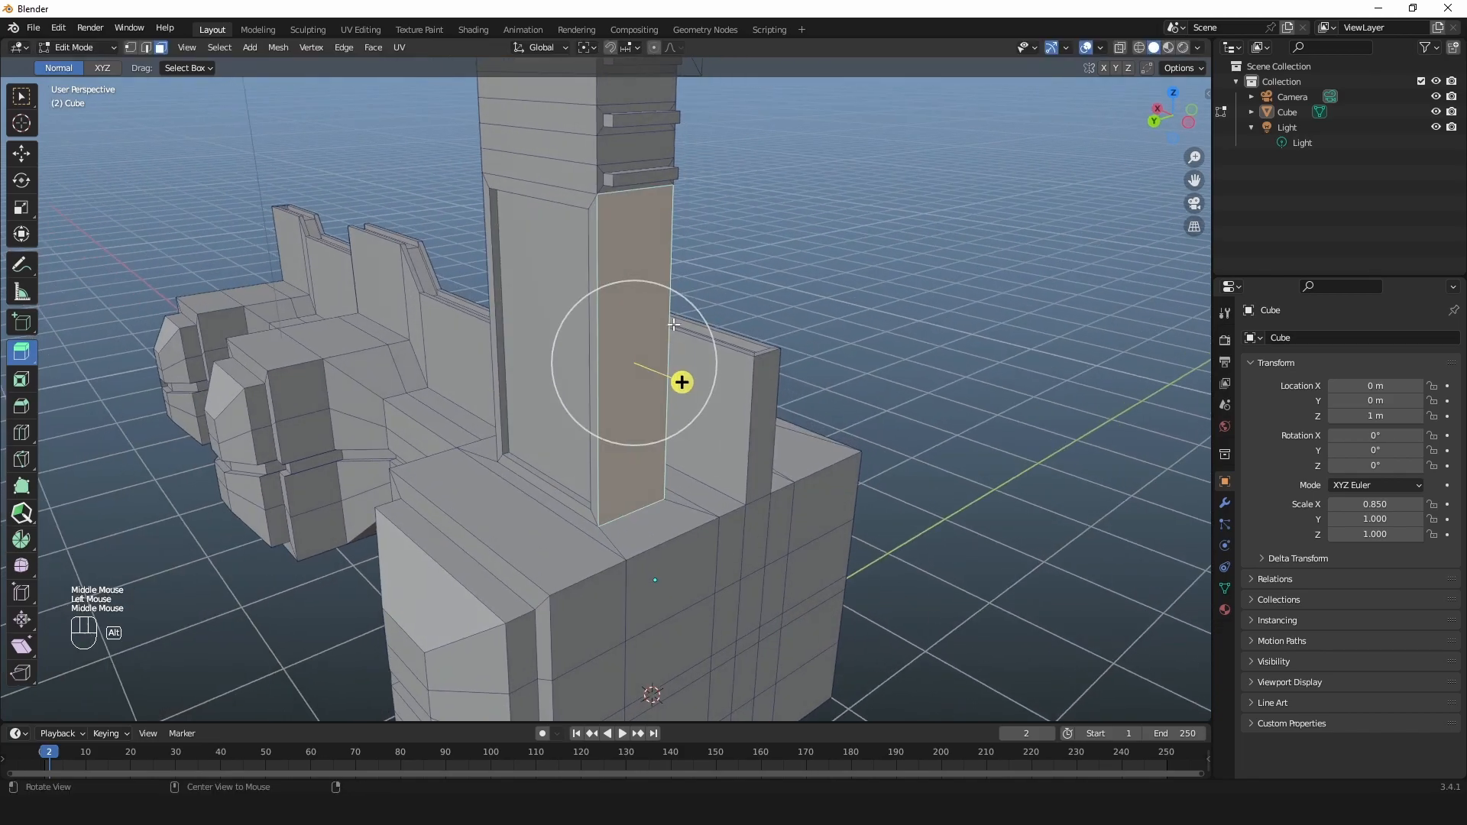
key("i")
left_click_drag(675, 327, 599, 364)
key("s")
middle_click_drag(599, 364, 649, 354)
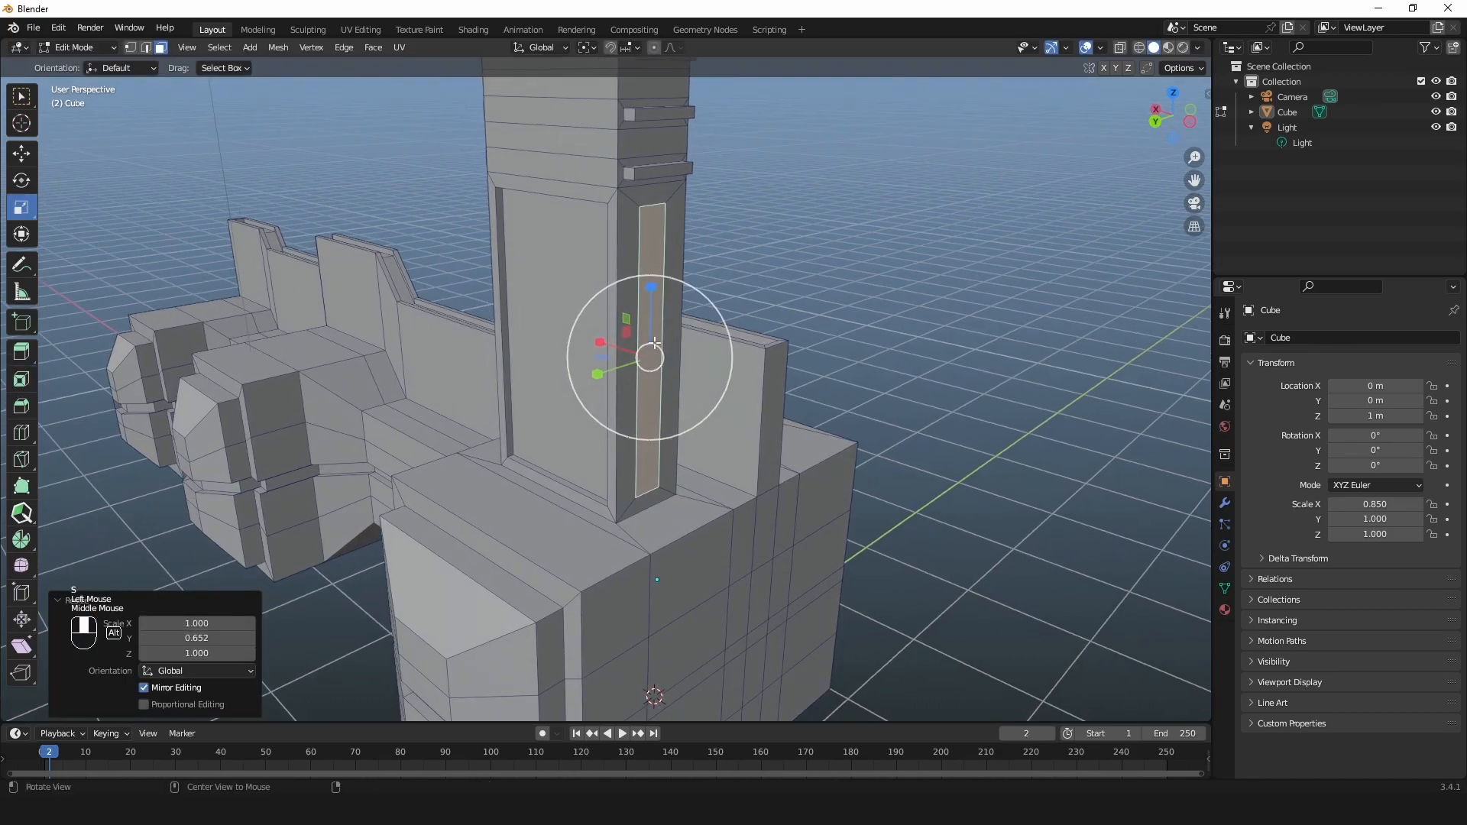
Step: Extrude the narrow inset face into the pillar to form a recessed vertical slot
key("e")
left_click_drag(690, 383, 694, 377)
middle_click_drag(694, 378, 575, 312)
Step: Select the pillar's wide lower face on the wall side and inset it
middle_click_drag(569, 259, 580, 318, "alt")
left_click(581, 319)
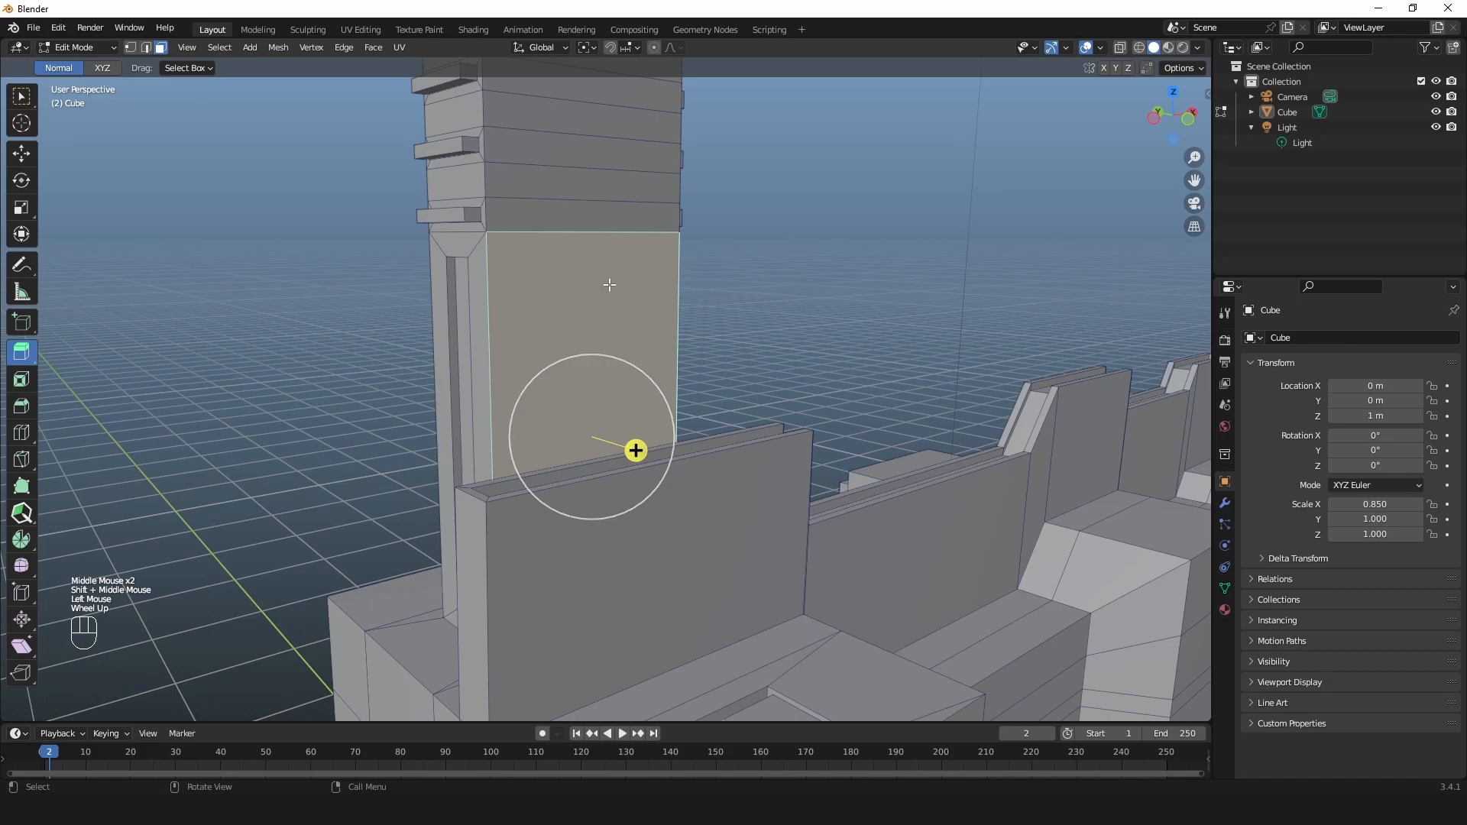
middle_click_drag(628, 298, 649, 335, "shift")
middle_click_drag(650, 335, 651, 340)
key("i")
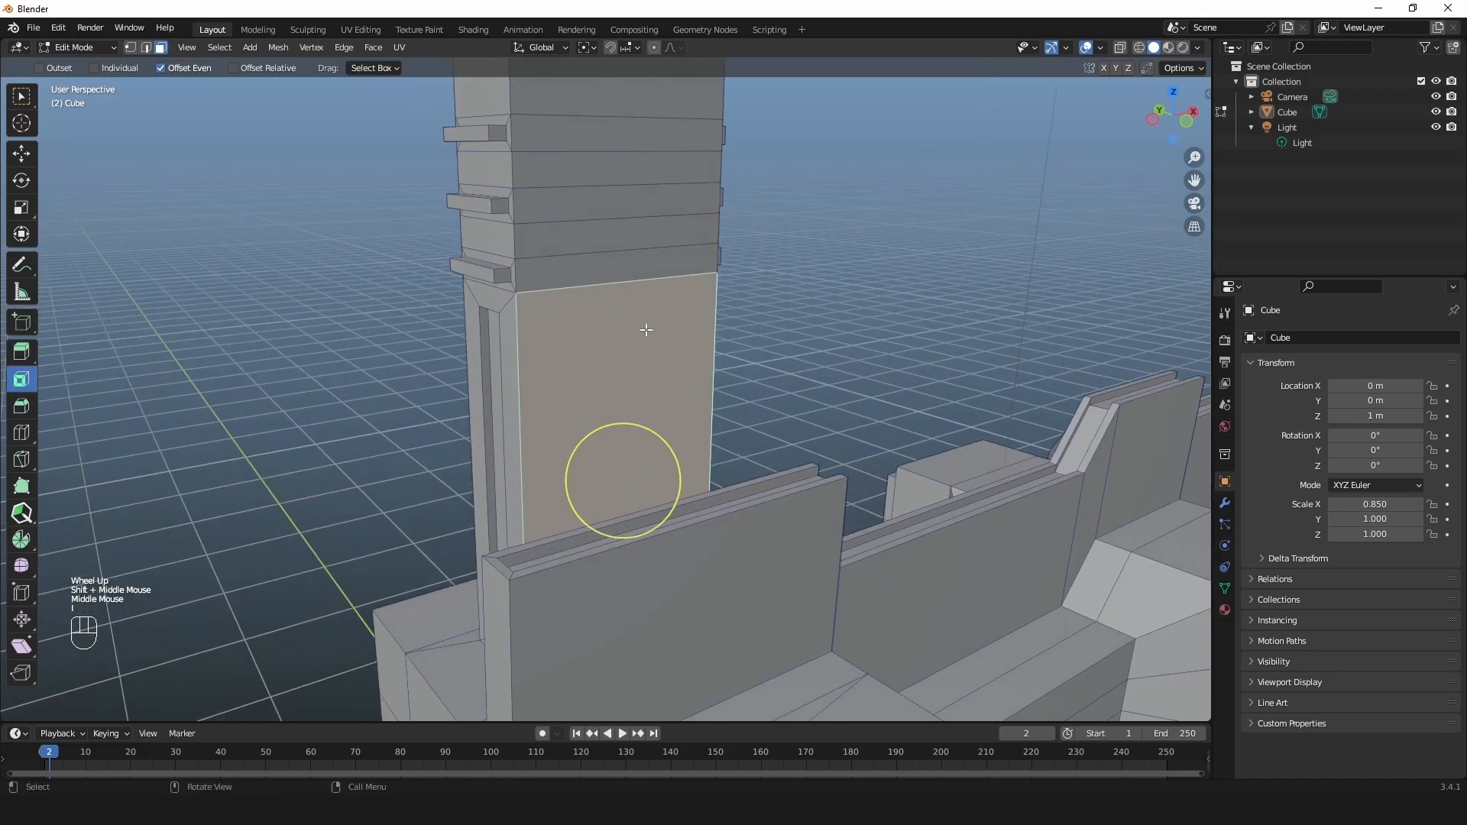
left_click_drag(630, 423, 623, 271)
Step: Flatten the wall-side inset face along Z into a strip and move it up about 0.722 m
key("s")
key("g")
middle_click_drag(589, 367, 593, 370)
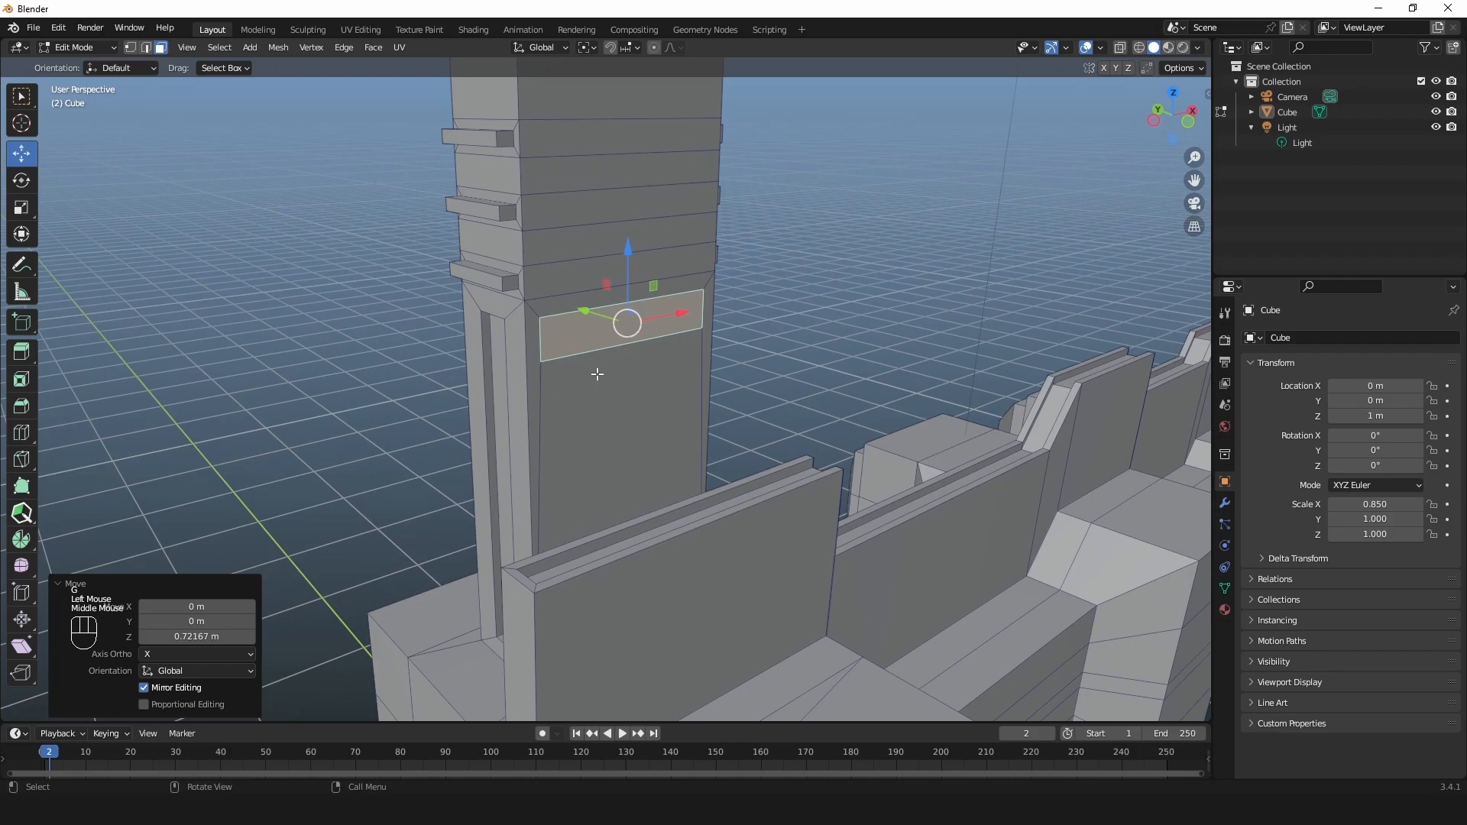
Step: Extrude the strip beneath the bands inward into a shallow recess and clear the selection
key("e")
left_click_drag(678, 352, 669, 348)
left_click(796, 308)
scroll(680, 330, "down", 2)
Step: Select three alternating band faces on the pillar's wide side facing away from the wall
middle_click_drag(673, 342, 599, 254)
scroll(680, 373, "up", 2)
scroll(418, 238, "up", 1)
scroll(533, 353, "up", 3)
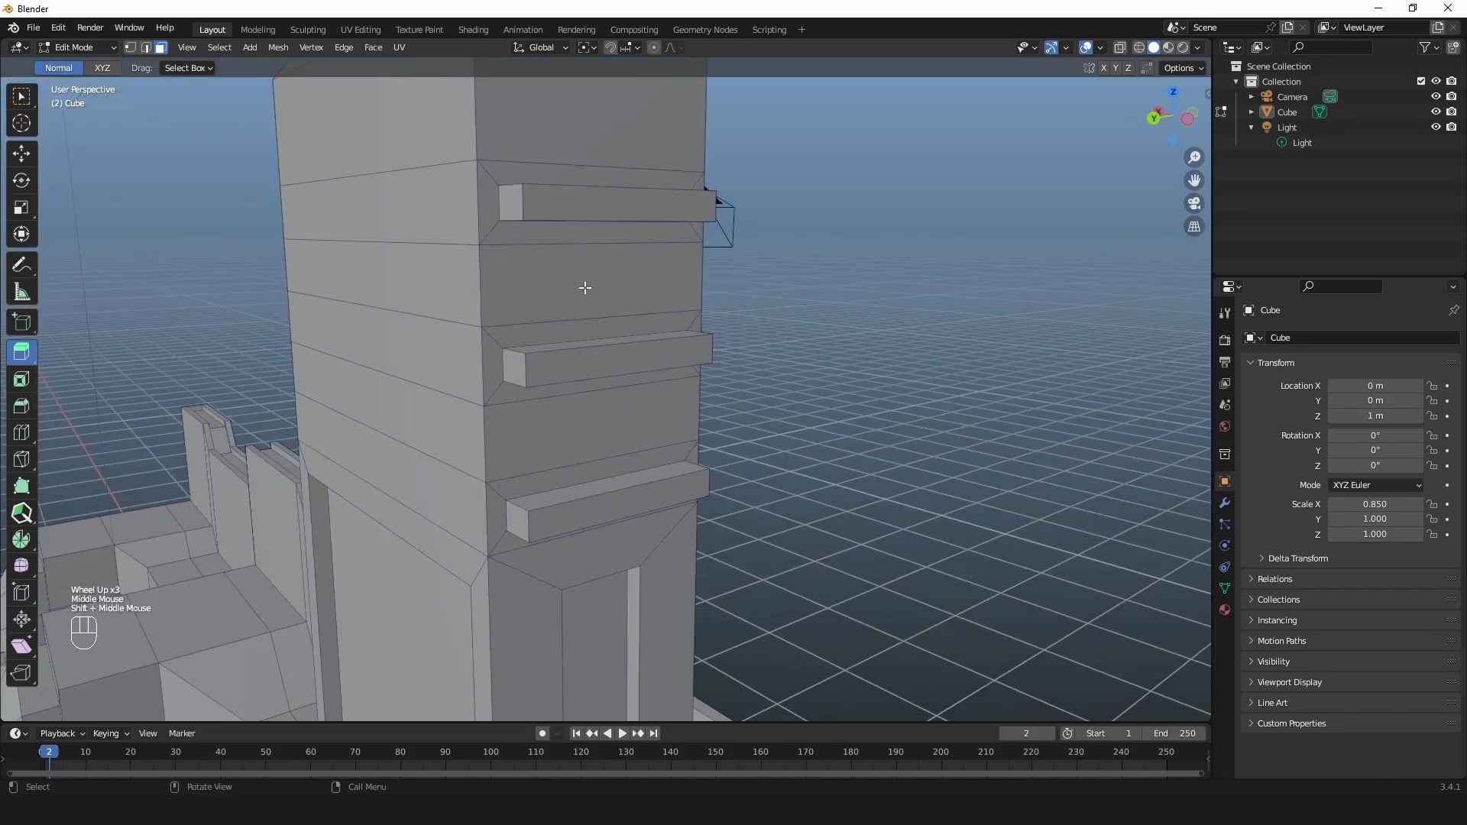
scroll(572, 289, "down", 2)
middle_click_drag(575, 311, 432, 311)
left_click(472, 293)
middle_click_drag(432, 312, 668, 383, "shift")
left_click(721, 404, "shift")
left_click(721, 467, "shift")
Step: Inset the three wide band faces about 0.025 m and extrude them about 0.235 m outward
middle_click_drag(721, 466, 753, 426)
key("i")
middle_click_drag(710, 370, 672, 344)
left_click_drag(655, 334, 651, 344)
middle_click_drag(651, 344, 642, 346)
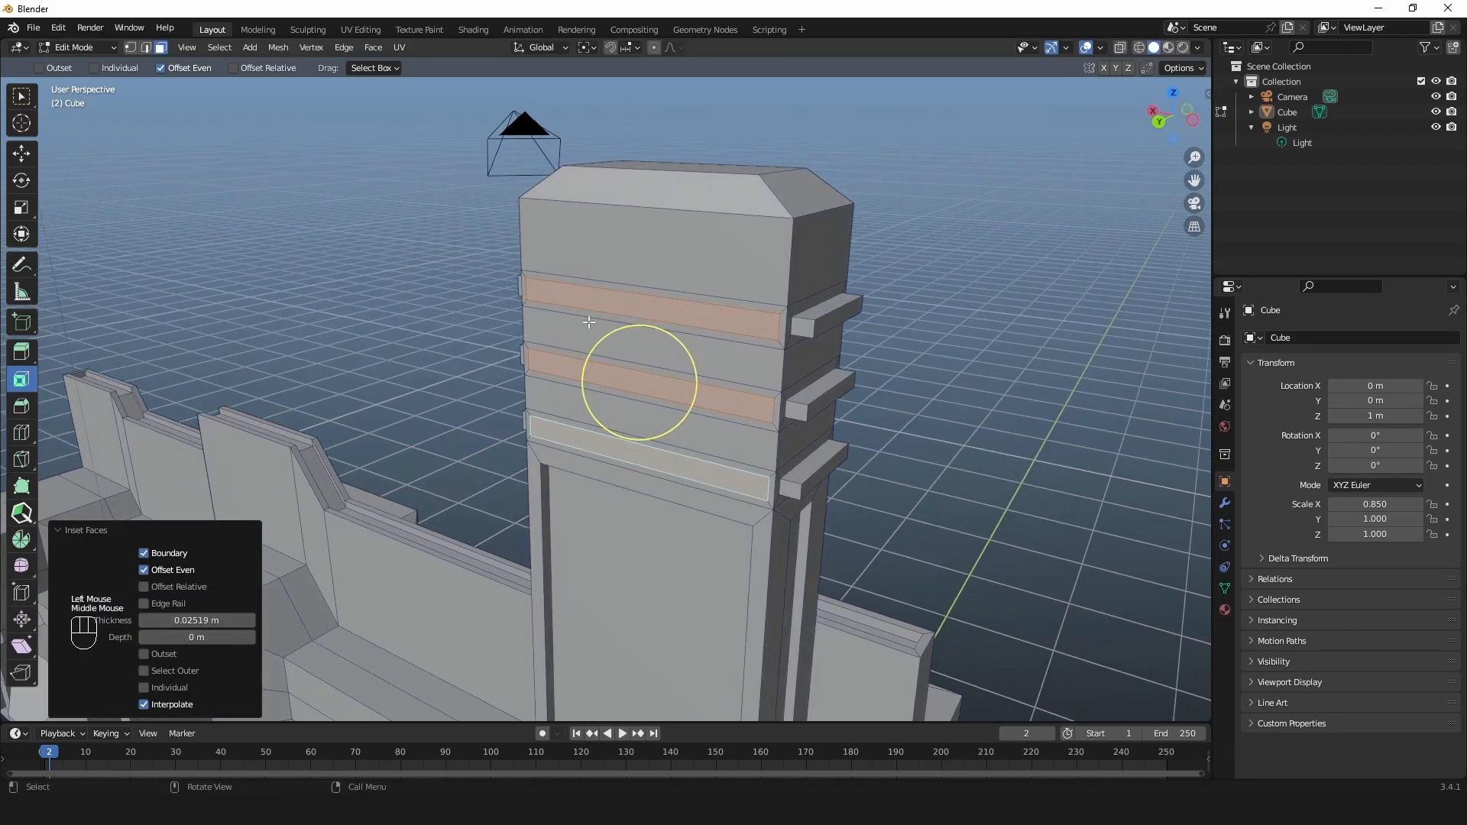
middle_click_drag(599, 399, 573, 406)
key("e")
left_click_drag(573, 406, 537, 430)
left_click(536, 430)
Step: Select the three matching band faces on the pillar's wide wall-side face and inset them
middle_click_drag(536, 430, 441, 324)
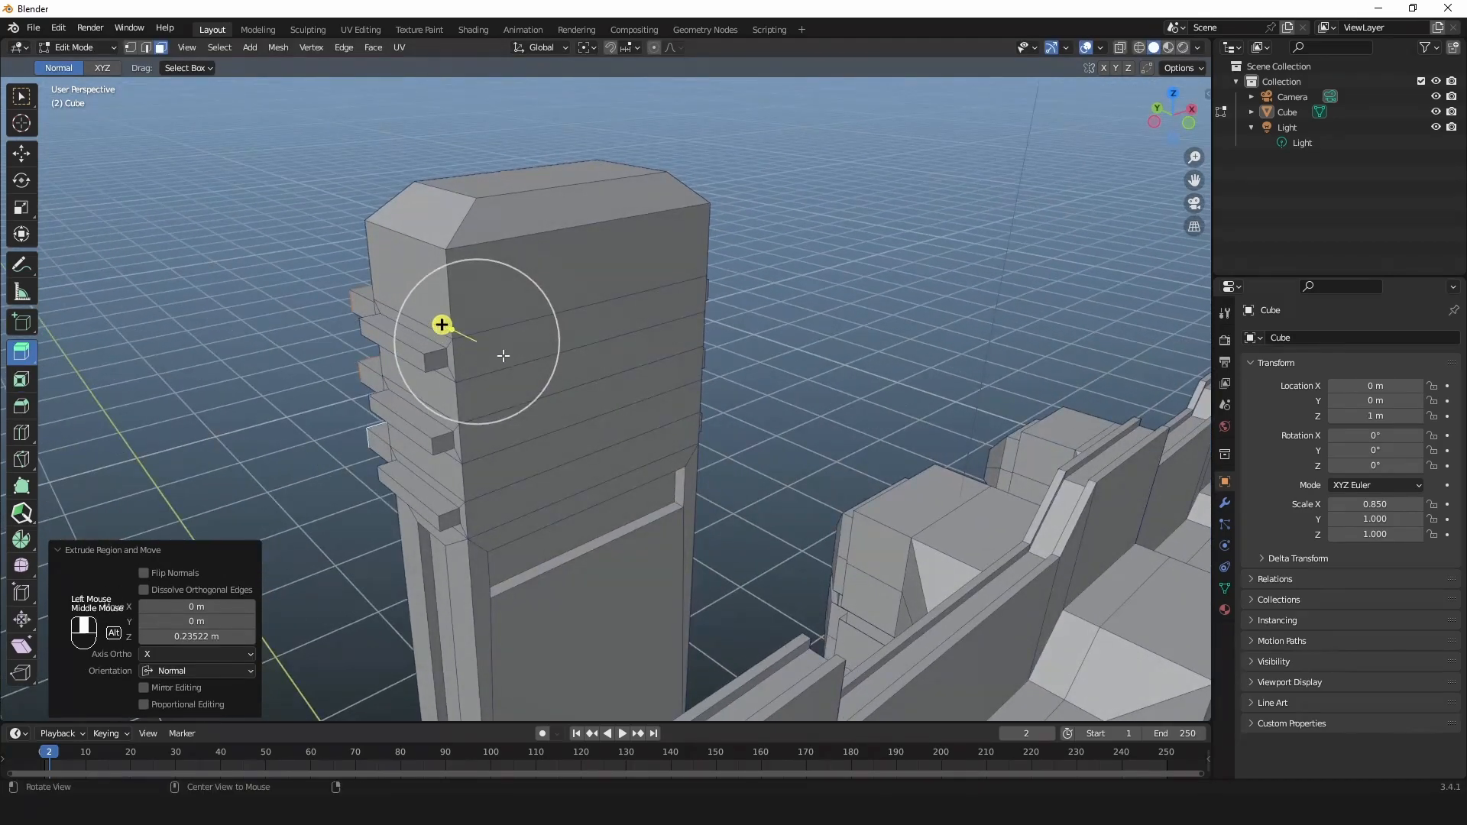
left_click(634, 319)
left_click(611, 390, "shift")
left_click(589, 461, "shift")
middle_click_drag(641, 437, 653, 434)
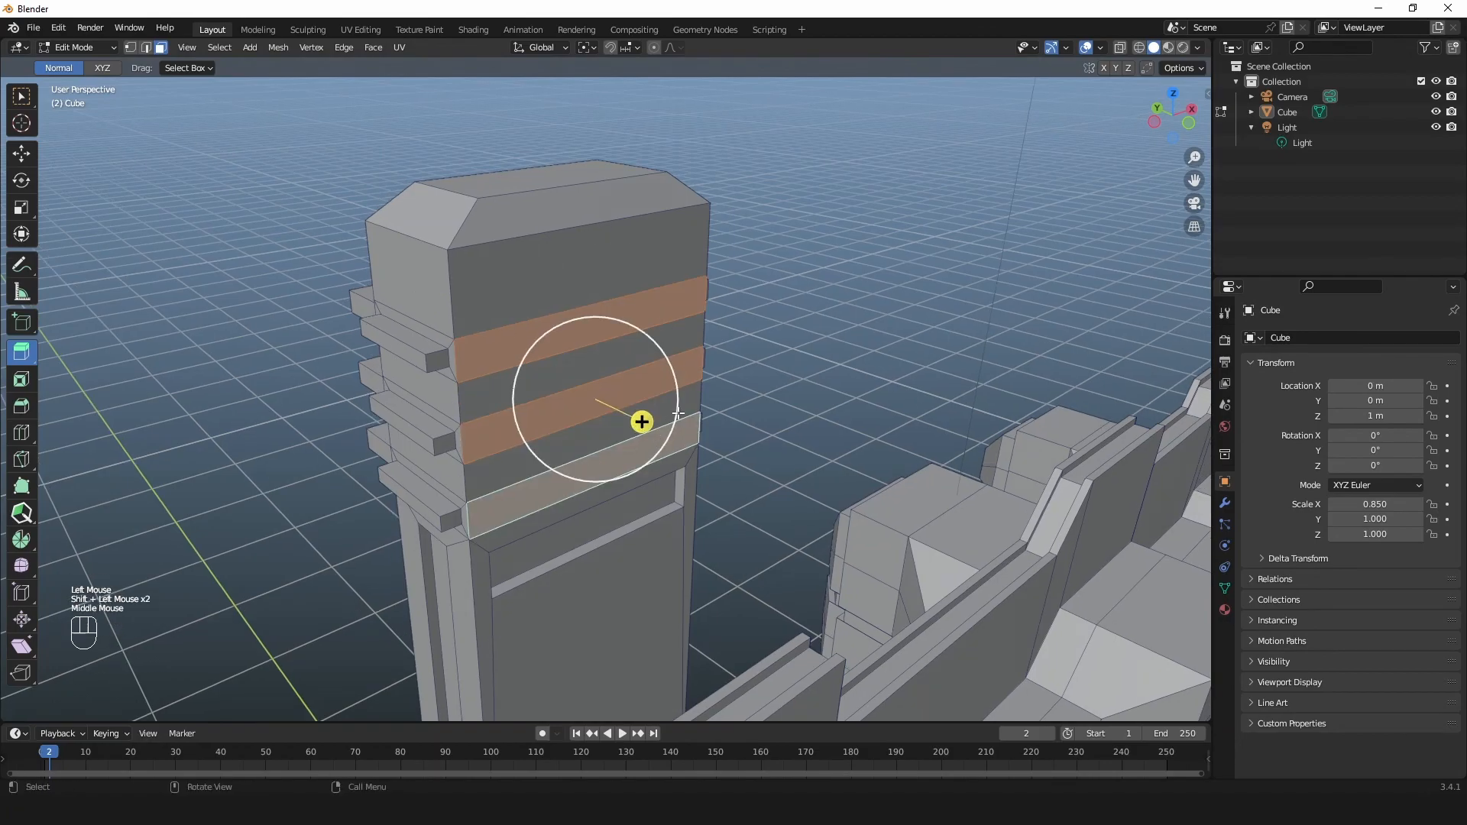
key("i")
left_click_drag(613, 344, 613, 397)
Step: Scale the three inset wall-side band faces narrower and extrude them inward as short recesses
key("s")
middle_click_drag(614, 396, 680, 398)
key("e")
left_click_drag(681, 399, 671, 393)
Step: Switch to Object Mode and examine the whole model and the detailed pillar from several sides
key("Tab")
scroll(747, 332, "down", 2)
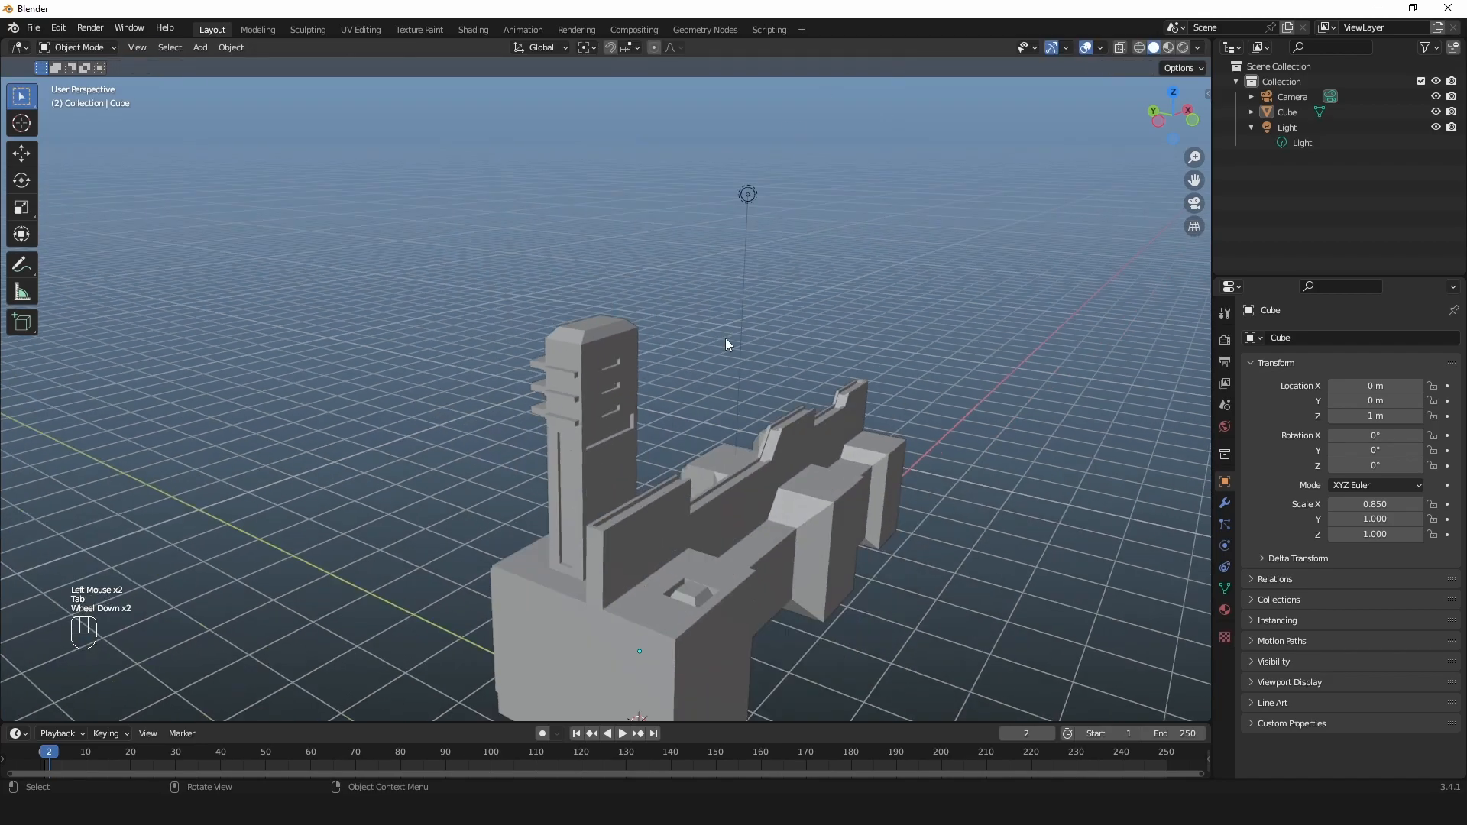
middle_click_drag(726, 337, 740, 443)
scroll(794, 383, "up", 2)
middle_click_drag(794, 383, 686, 364)
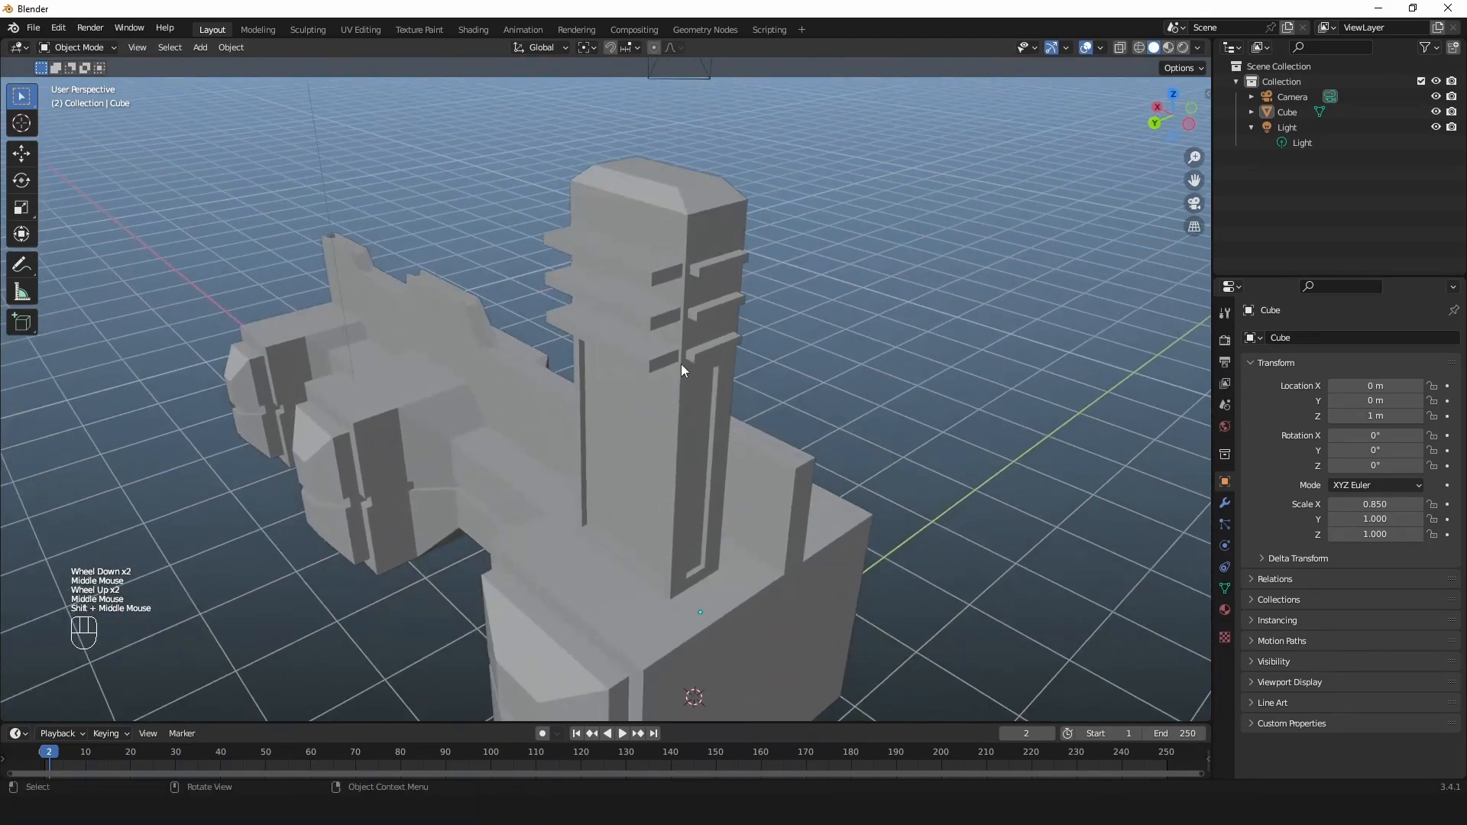
scroll(644, 379, "down", 2)
scroll(680, 461, "up", 2)
mouse_move(680, 461)
middle_mouse_down()
mouse_move(711, 422)
mouse_move(675, 469)
mouse_move(688, 443)
middle_mouse_up()
scroll(675, 469, "down", 2)
middle_click_drag(688, 443, 711, 388)
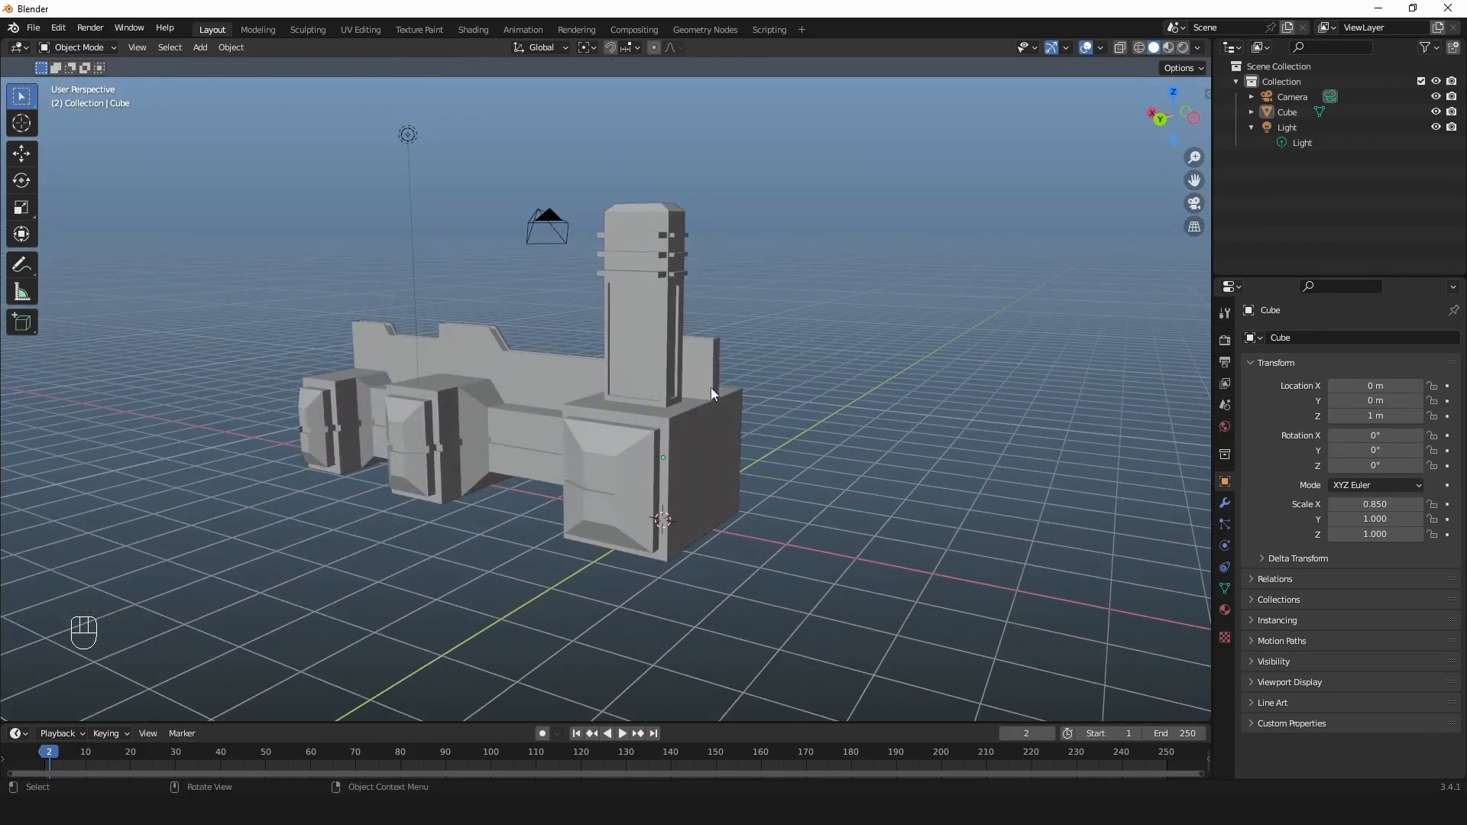
scroll(726, 359, "up", 2)
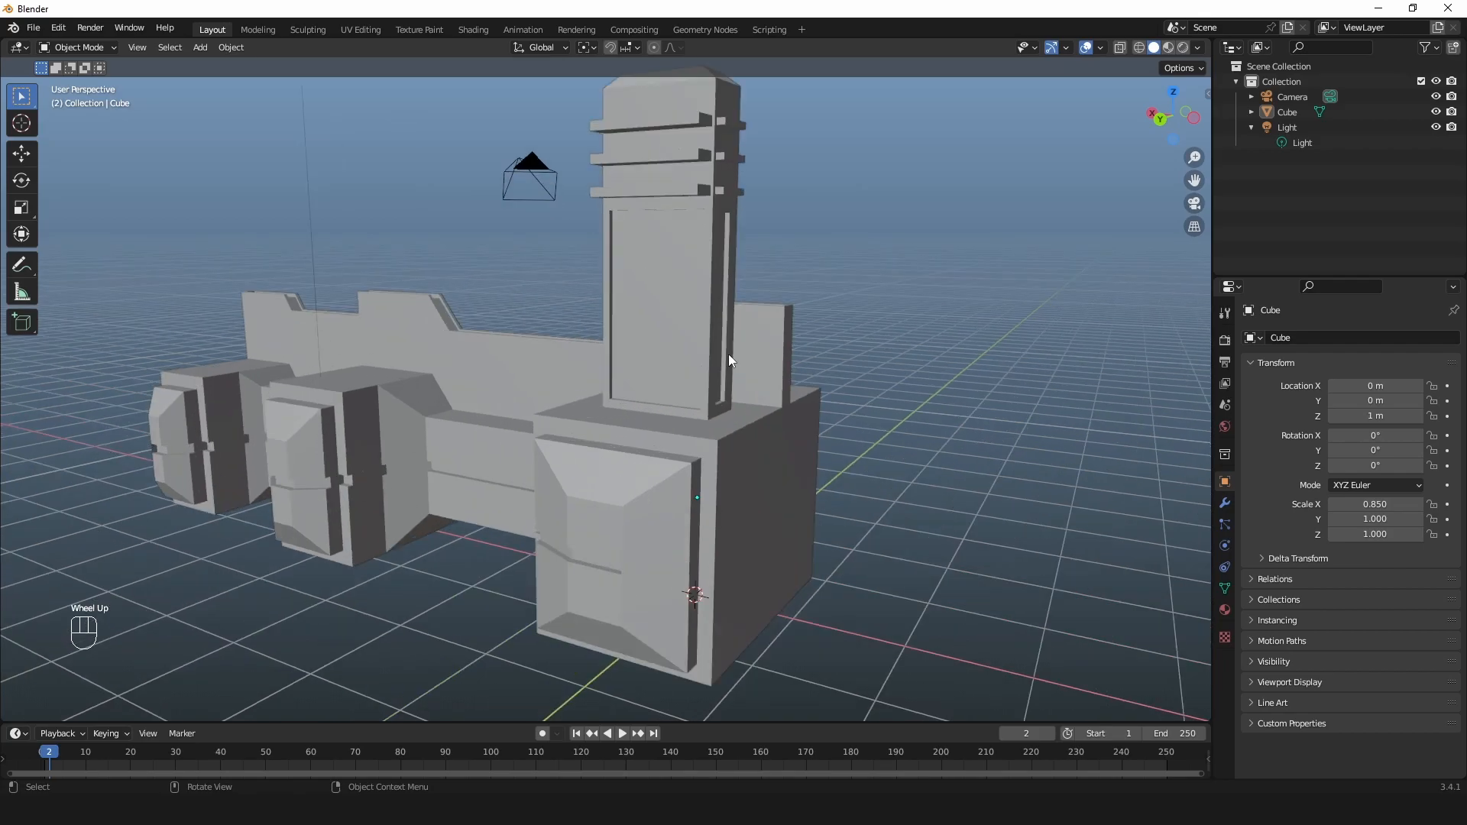
middle_click_drag(671, 360, 796, 434)
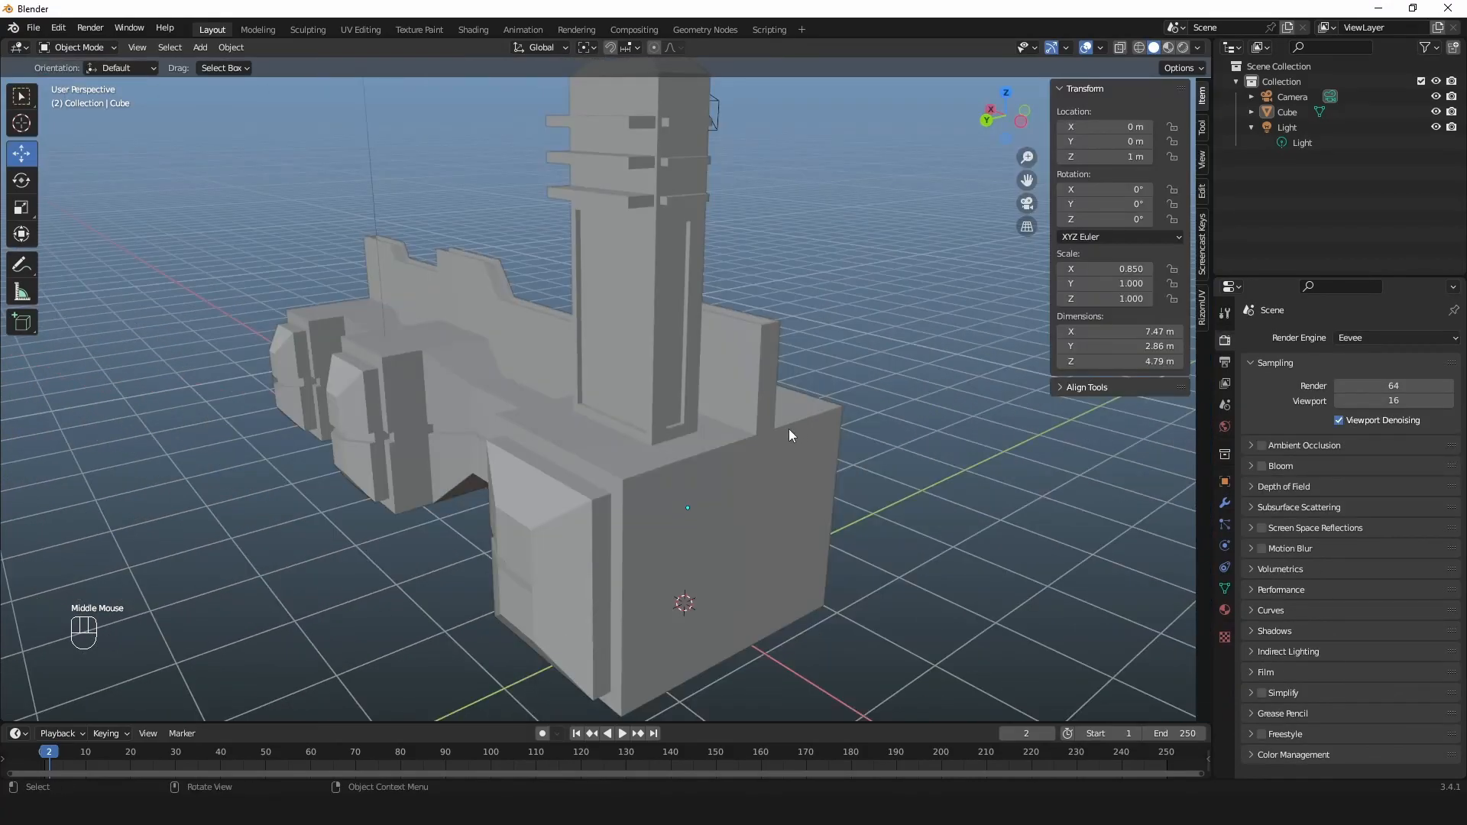
scroll(788, 429, "down", 1)
middle_click_drag(818, 411, 784, 407)
middle_click_drag(783, 407, 587, 340, "shift")
key("Tab")
scroll(611, 267, "up", 2)
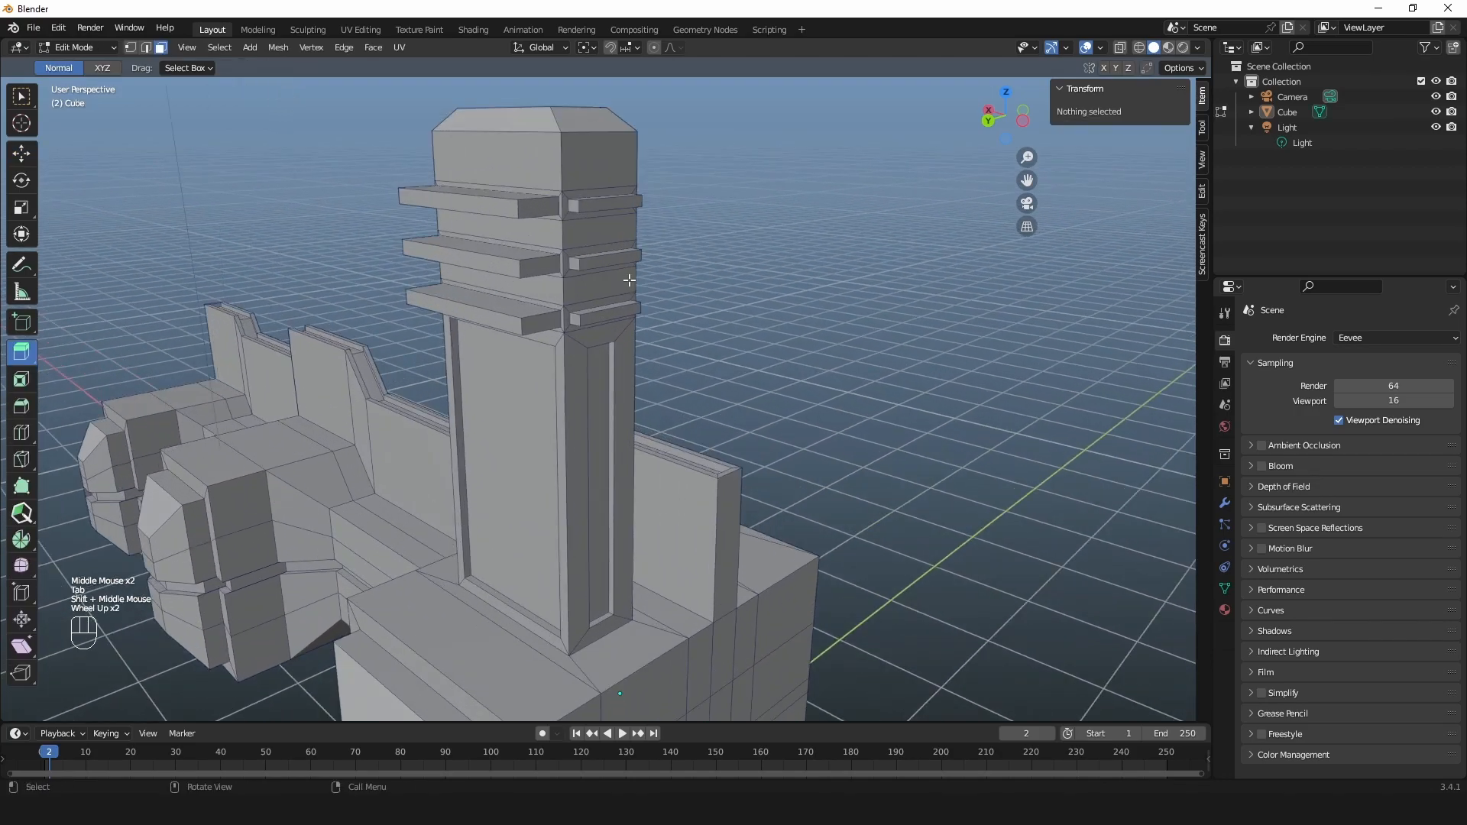
left_click(611, 268)
middle_click_drag(611, 267, 567, 328)
key("Tab")
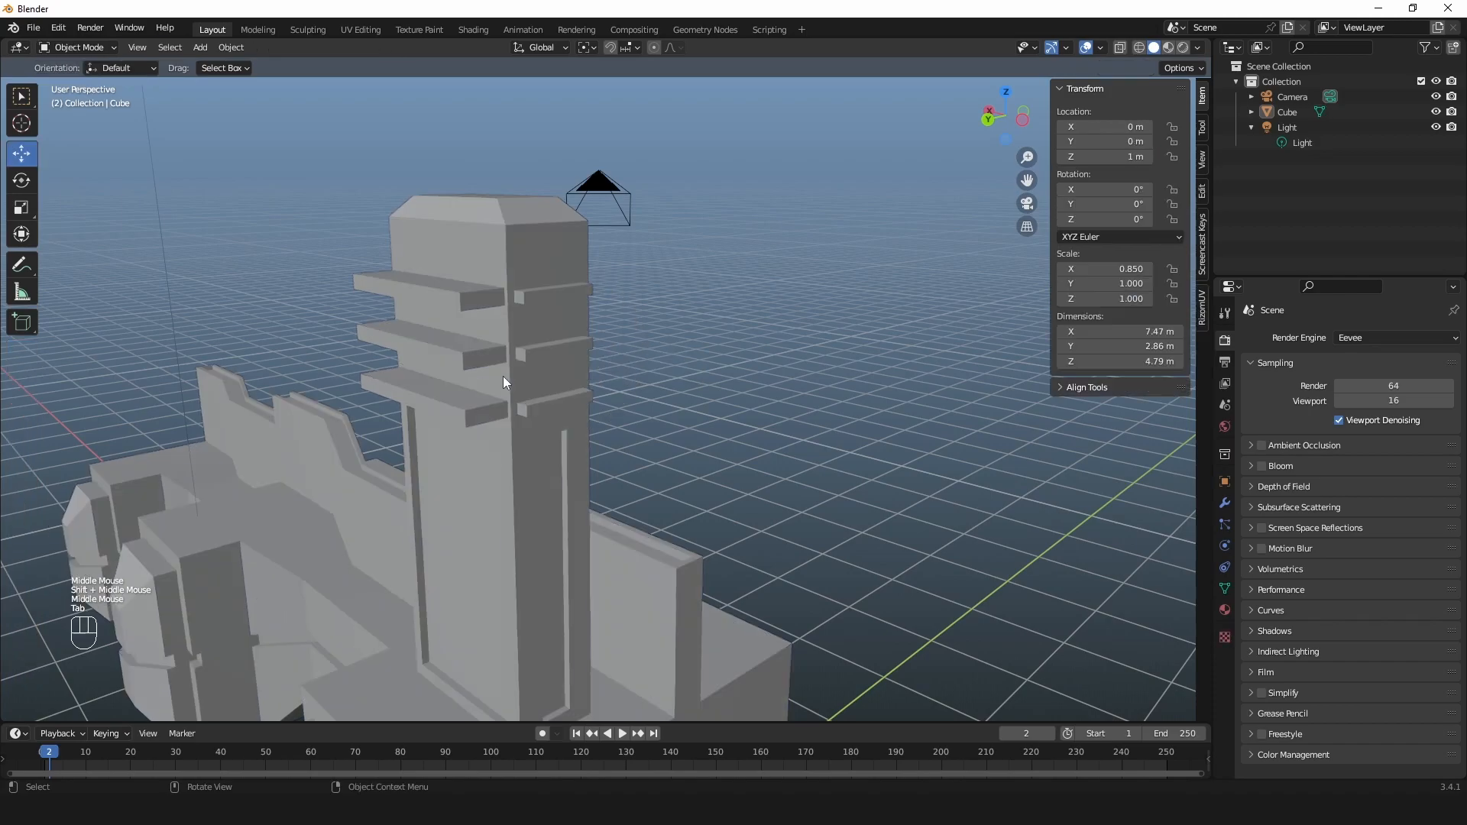
Step: Draw a small box onto the upper part of the pillar's narrow face with the Add Cube tool
left_click(22, 321)
middle_click_drag(459, 336, 510, 314)
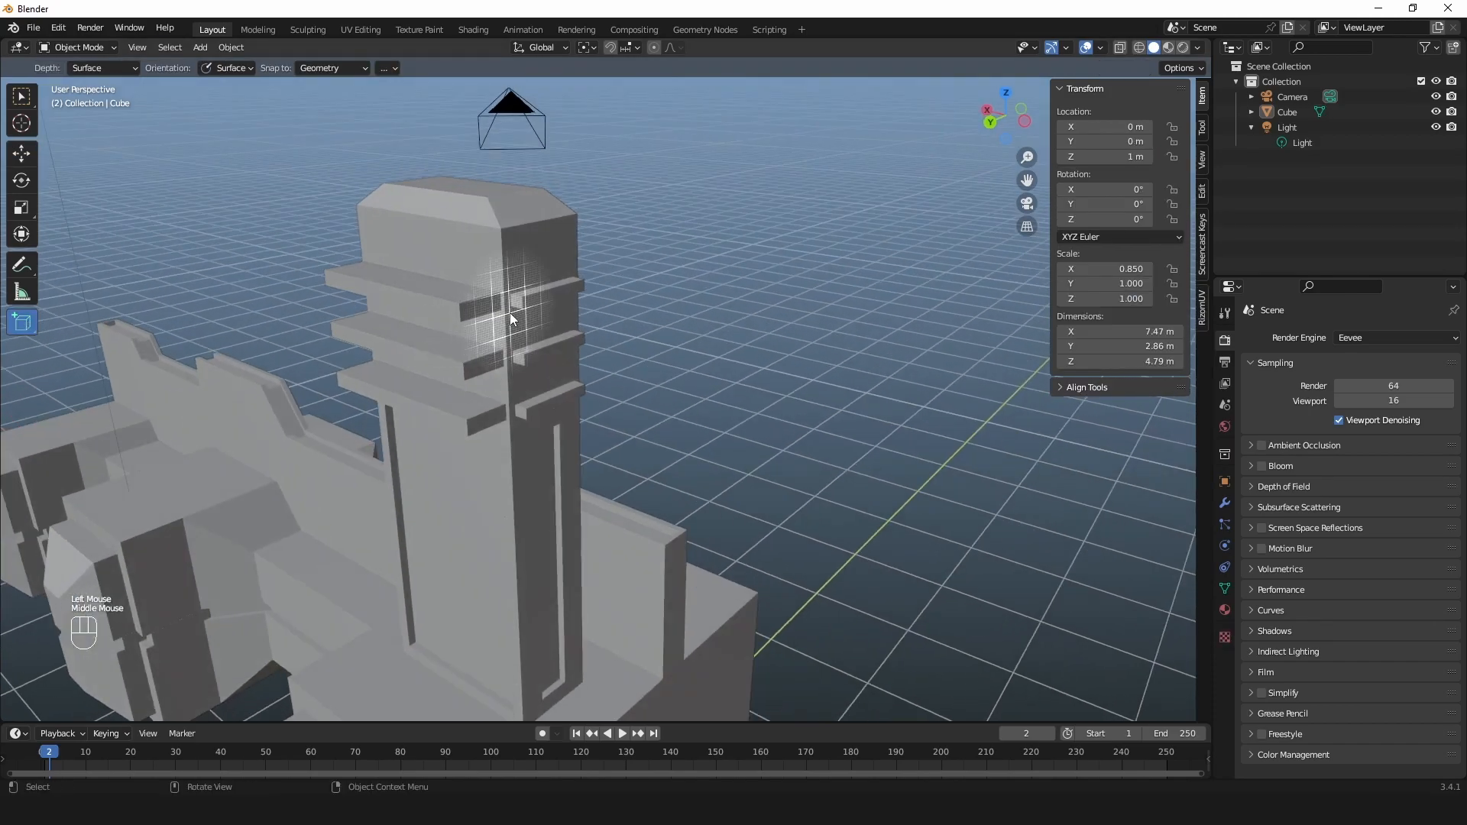
left_click_drag(526, 243, 544, 266)
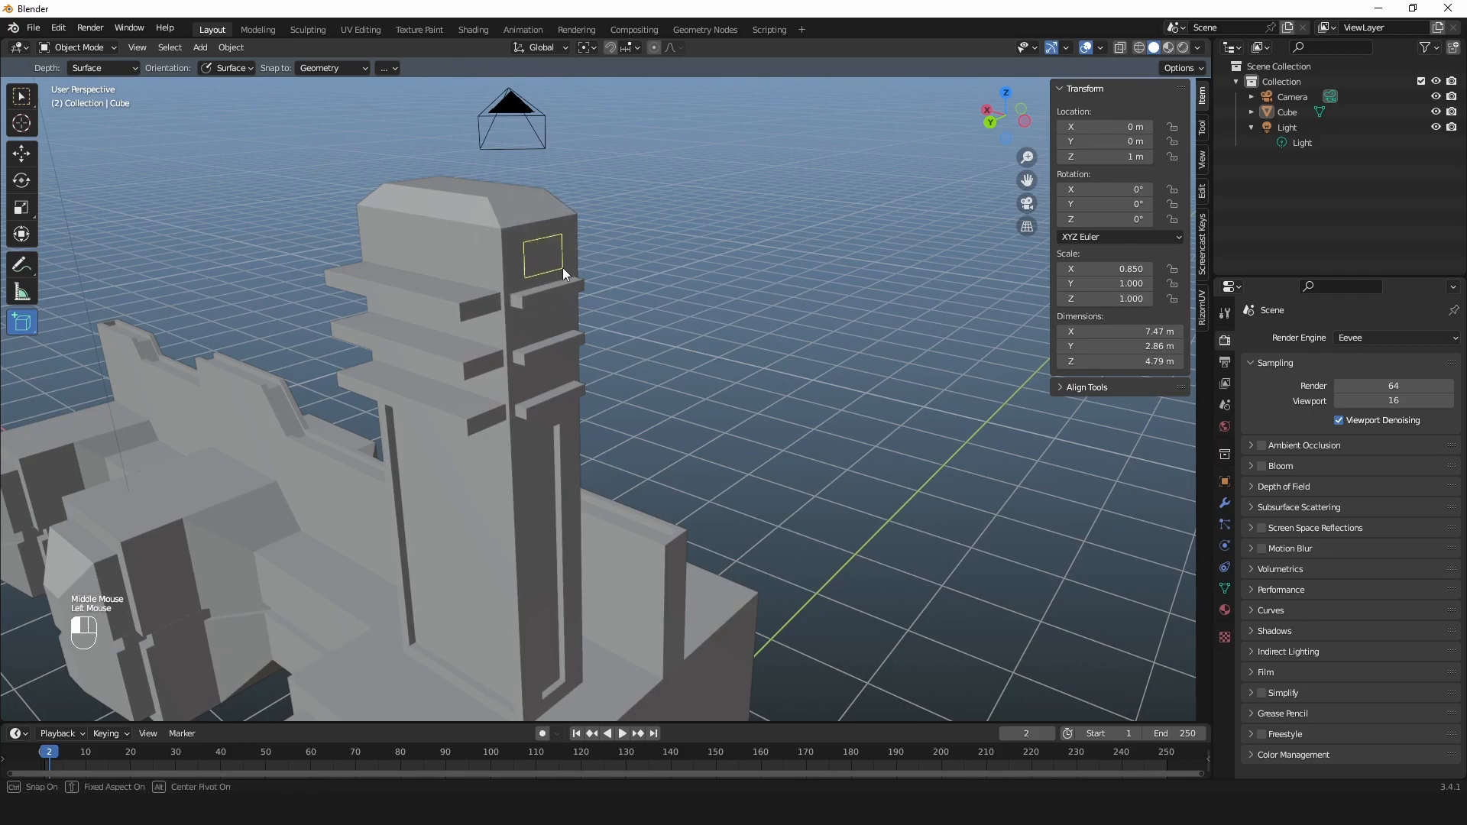
left_click(576, 282)
Step: In Edit Mode, extrude the new box's outer face outward and move it about 0.576 m down to form a sloping arm
middle_click_drag(659, 295, 603, 229)
key("Tab")
left_click(585, 284)
left_click_drag(642, 171, 758, 251)
middle_click_drag(758, 250, 802, 170)
key("g")
left_click_drag(707, 134, 678, 269)
middle_click_drag(678, 269, 736, 310)
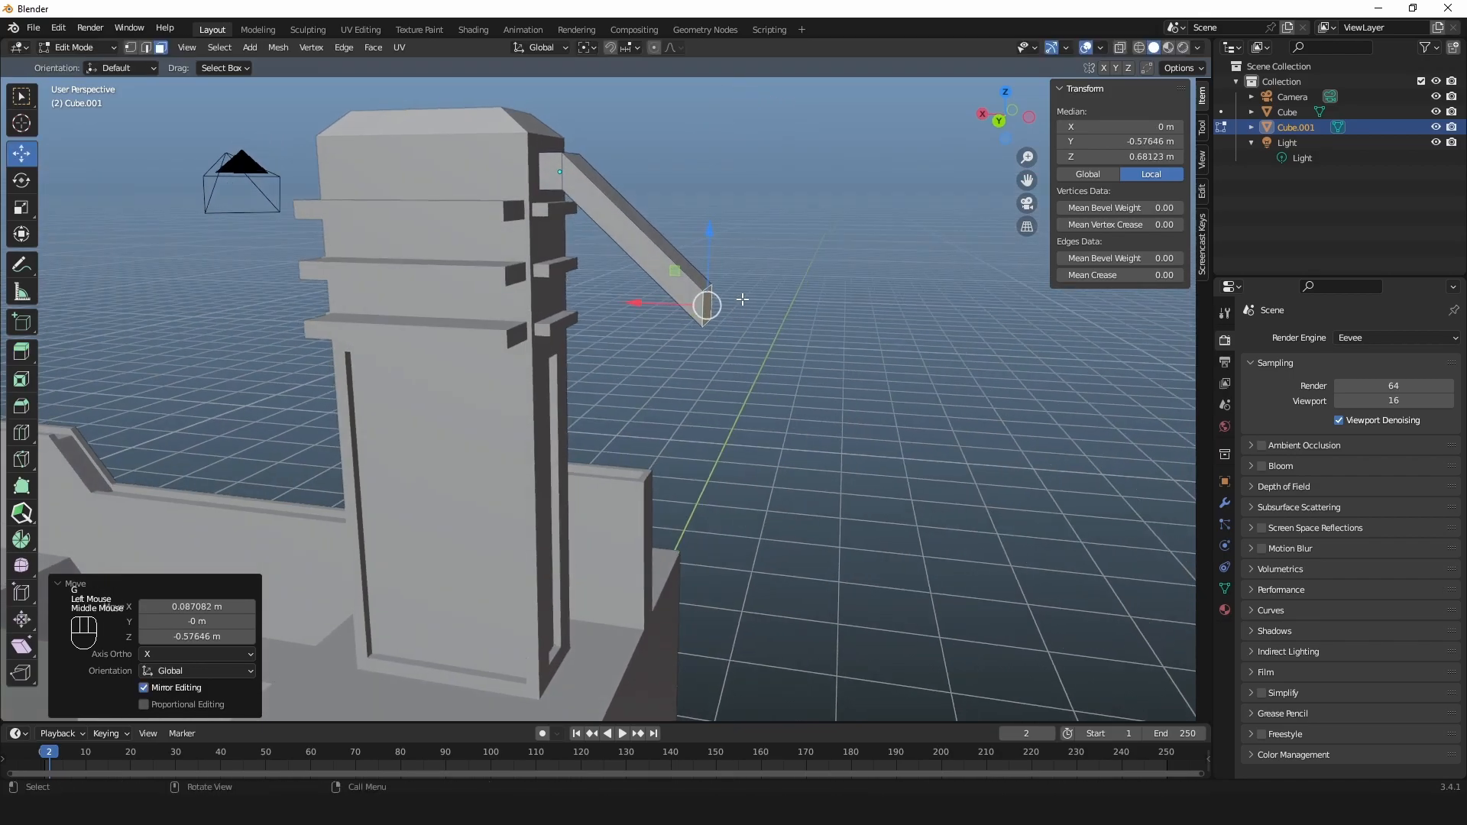
Step: Rotate the sloping arm's end face so that it points downward
key("r")
key("e")
key("r")
left_click_drag(743, 246, 749, 307)
middle_click_drag(748, 307, 756, 316)
middle_click_drag(756, 316, 724, 203, "shift")
Step: Extrude the arm's end face downward as a long segment and adjust its position so the segment hangs almost vertically
middle_click_drag(724, 203, 726, 197)
key("e")
left_click_drag(713, 218, 795, 373)
key("g")
mouse_move(757, 308)
left_mouse_down()
mouse_move(655, 312)
mouse_move(725, 285)
mouse_move(730, 314)
left_mouse_up()
key("r")
key("ctrl+z")
Step: Extrude a short segment from the arm's lower end and shift its end face about 0.014 m along X
middle_click_drag(730, 314, 712, 344)
mouse_move(712, 351)
middle_mouse_down("shift")
mouse_move(710, 327)
mouse_move(641, 371)
mouse_move(704, 354)
middle_mouse_up("shift")
key("e")
left_click_drag(694, 370, 694, 399)
key("g")
left_click_drag(663, 300, 667, 300)
middle_click_drag(654, 393, 665, 390)
Step: Extrude the arm's lower end about 0.805 m and move it about 0.153 m in X and 0.2 m up, towards the pillar
key("e")
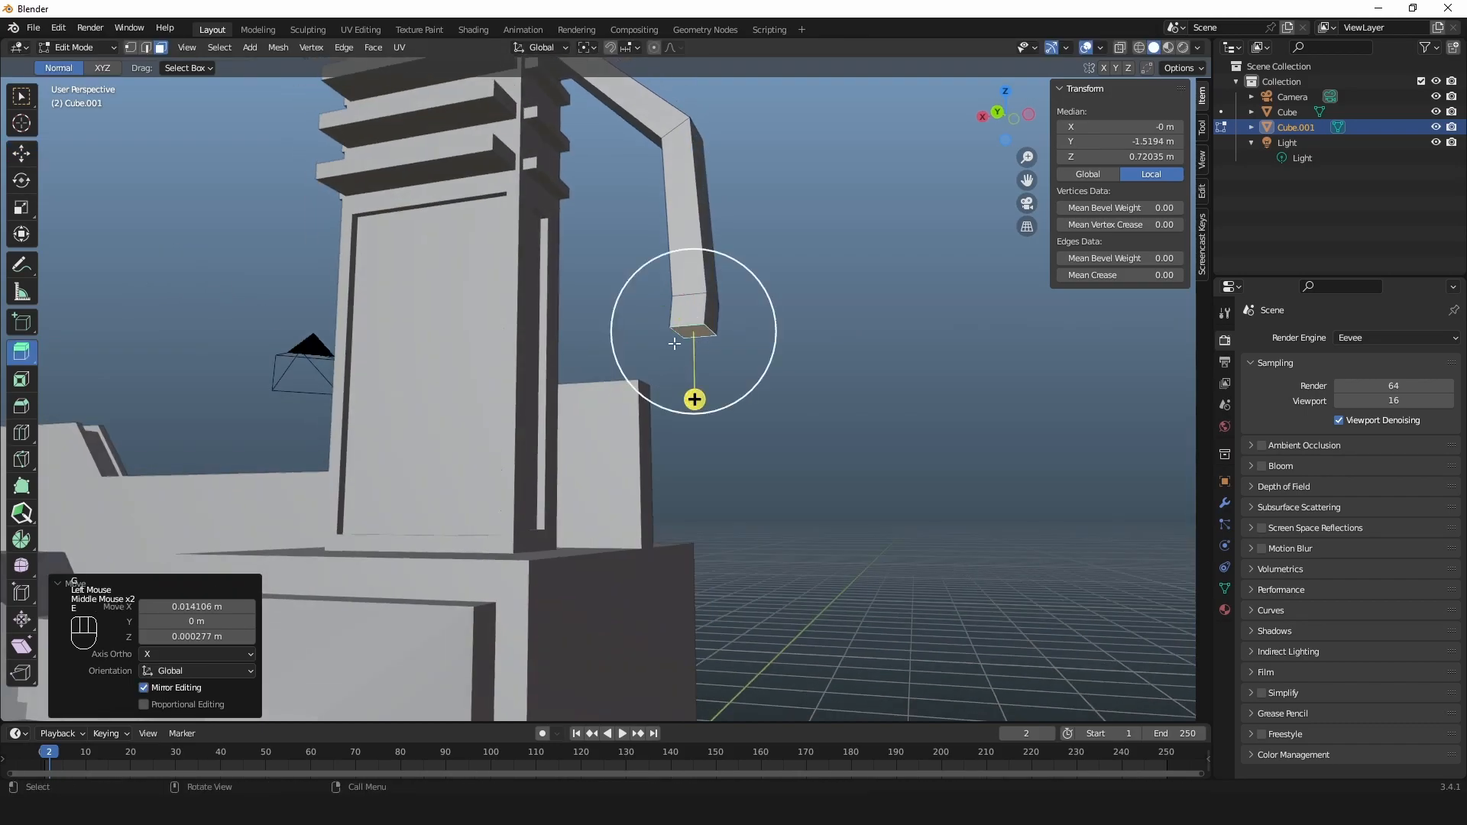
left_click_drag(697, 410, 696, 585)
middle_click_drag(734, 550, 792, 508)
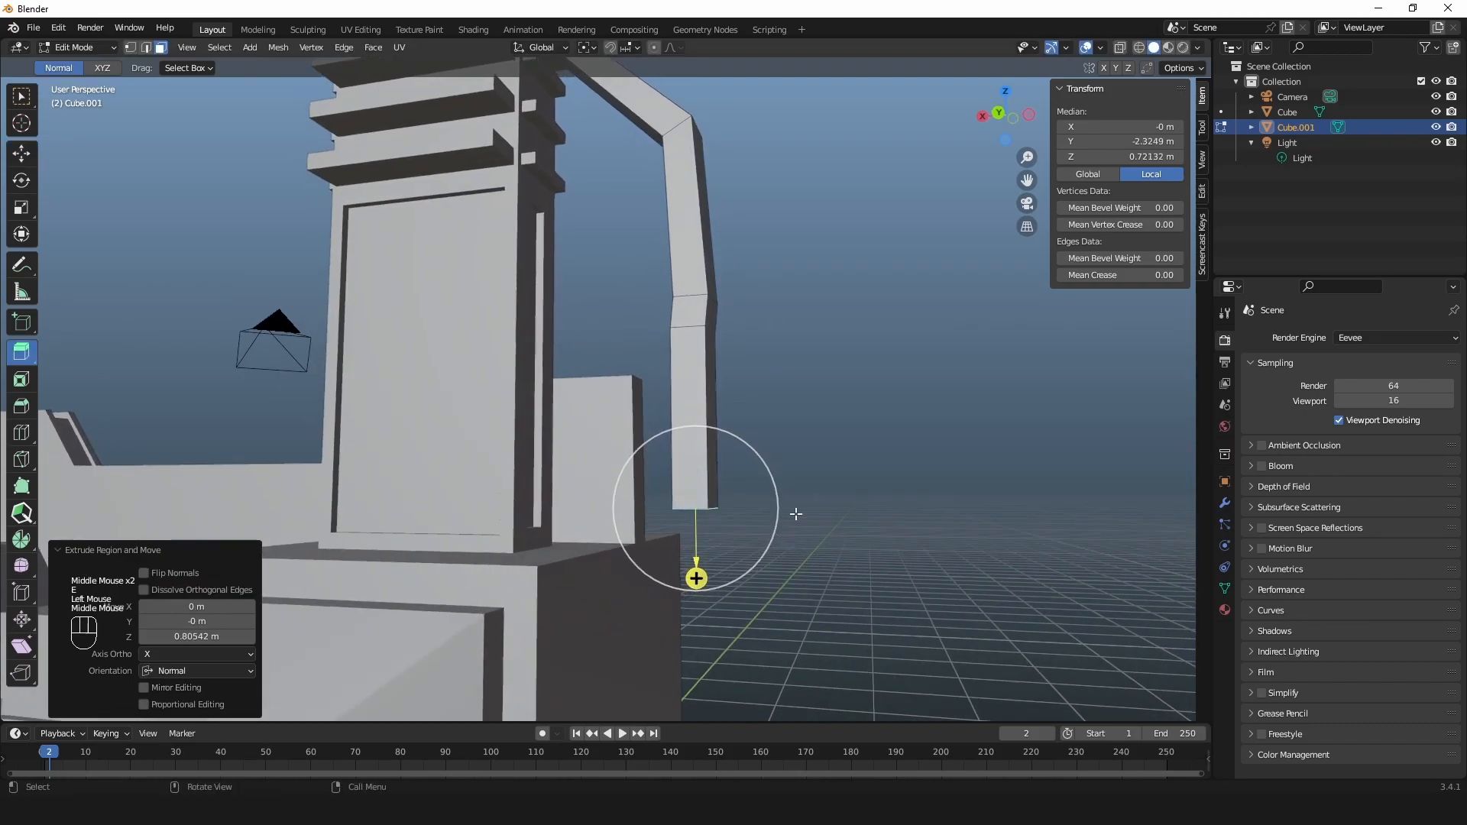
key("g")
left_click_drag(662, 474, 627, 432)
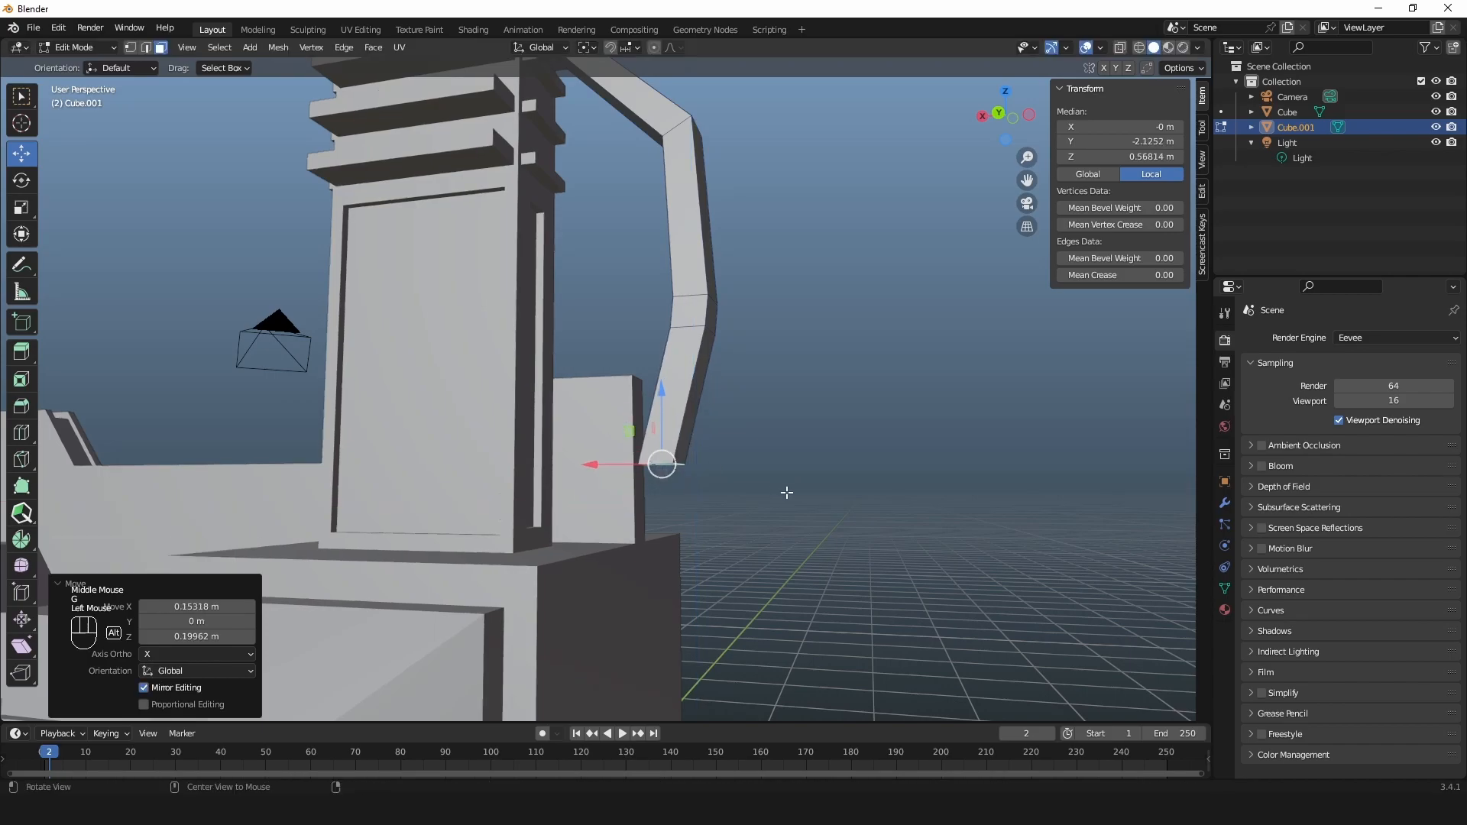
Step: Rotate the arm's lower end face by -37.8° about Y and fine-tune its position
middle_click_drag(786, 492, 802, 492)
key("r")
left_click_drag(697, 416, 691, 452)
key("ctrl+z")
middle_click_drag(692, 452, 766, 419)
key("g")
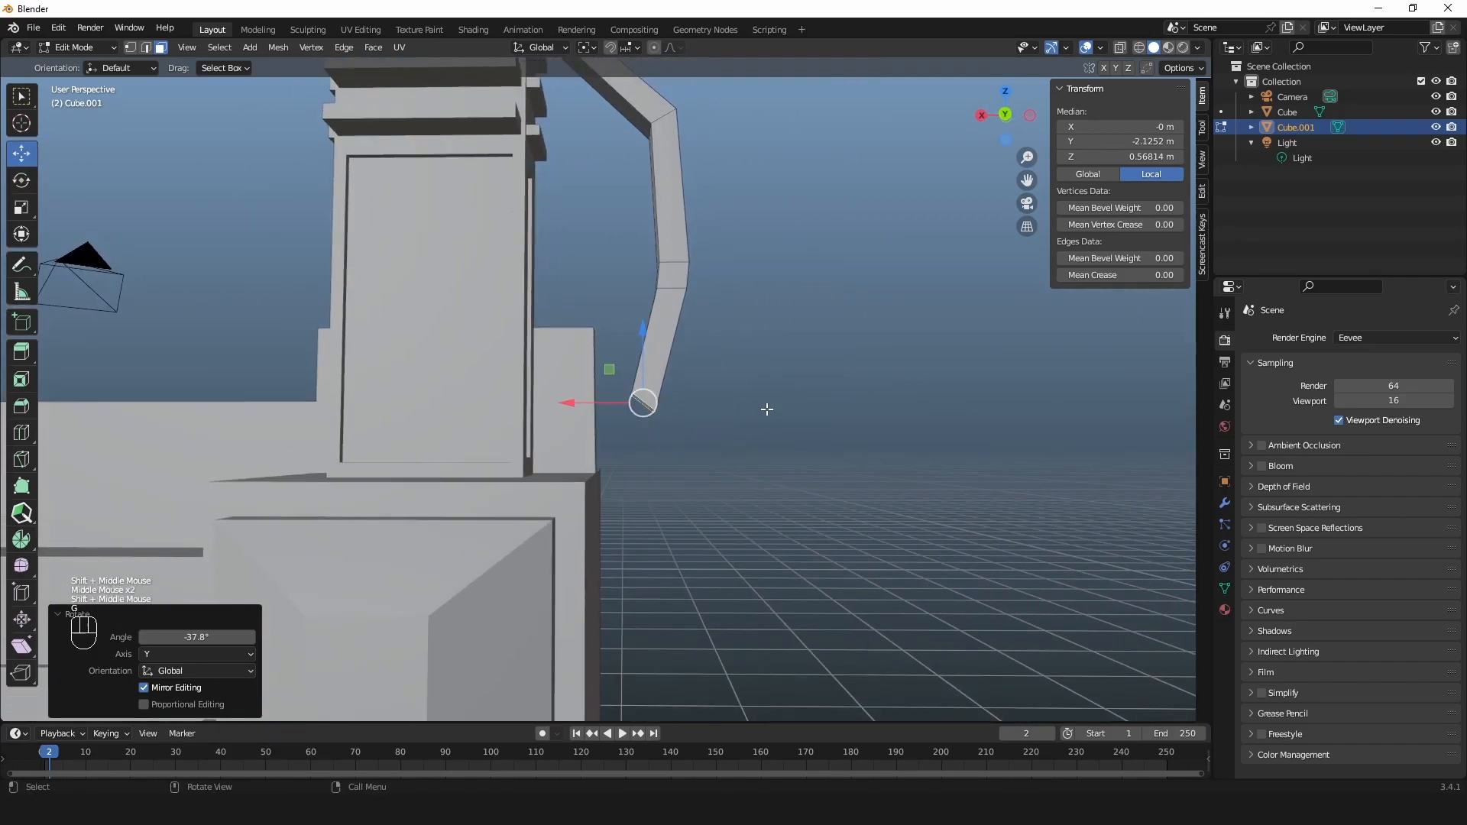
left_click(611, 376)
Step: Select the inner faces along the arm's lower segments, nudge them slightly along X, and clear the selection
middle_click_drag(611, 376, 805, 349)
scroll(665, 341, "down", 1)
middle_click_drag(732, 291, 648, 444)
scroll(609, 225, "up", 2)
left_click(640, 339)
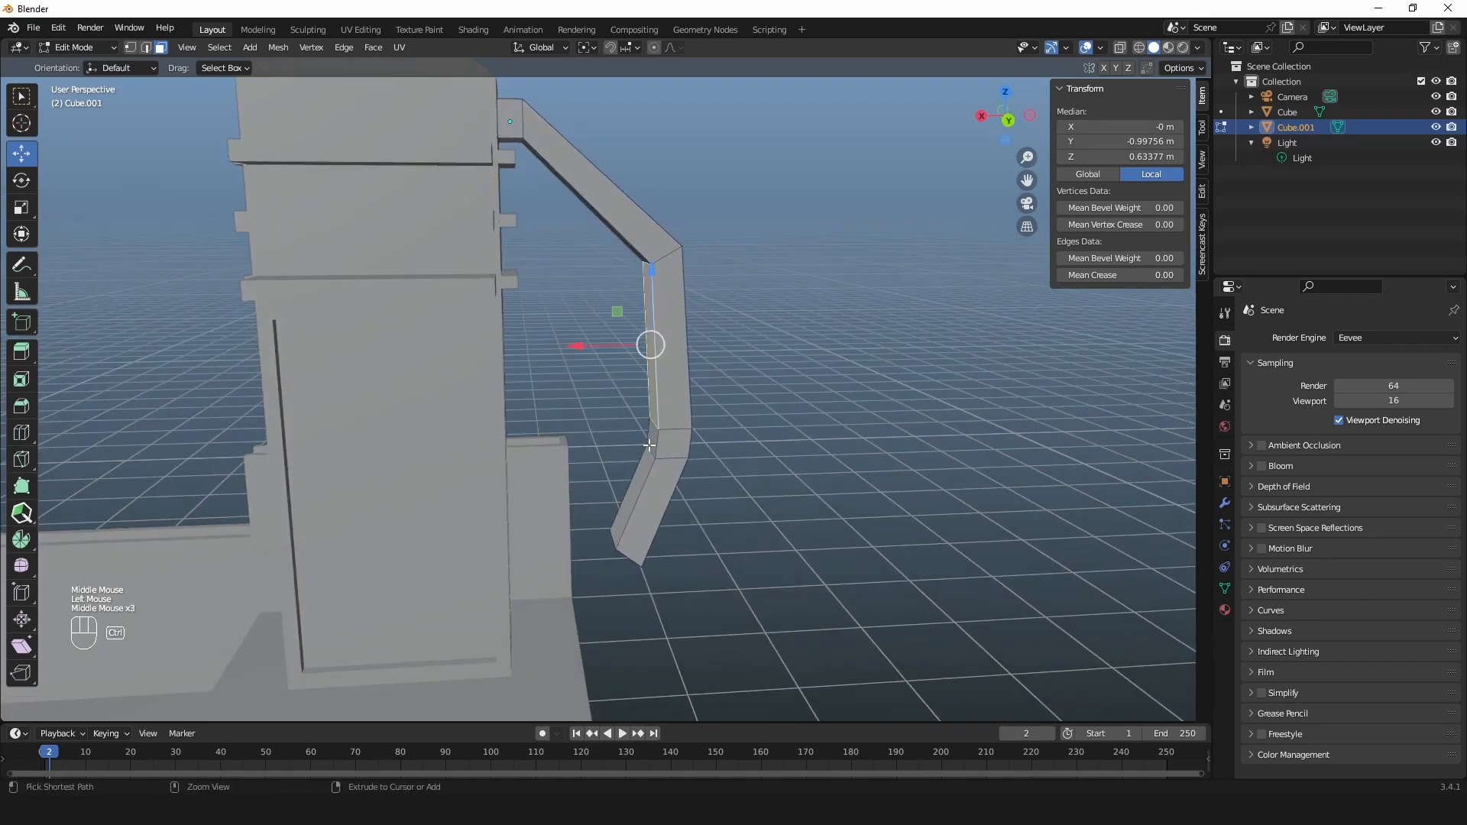
left_click(648, 445, "ctrl")
left_click(633, 500, "ctrl")
middle_click_drag(633, 499, 623, 498)
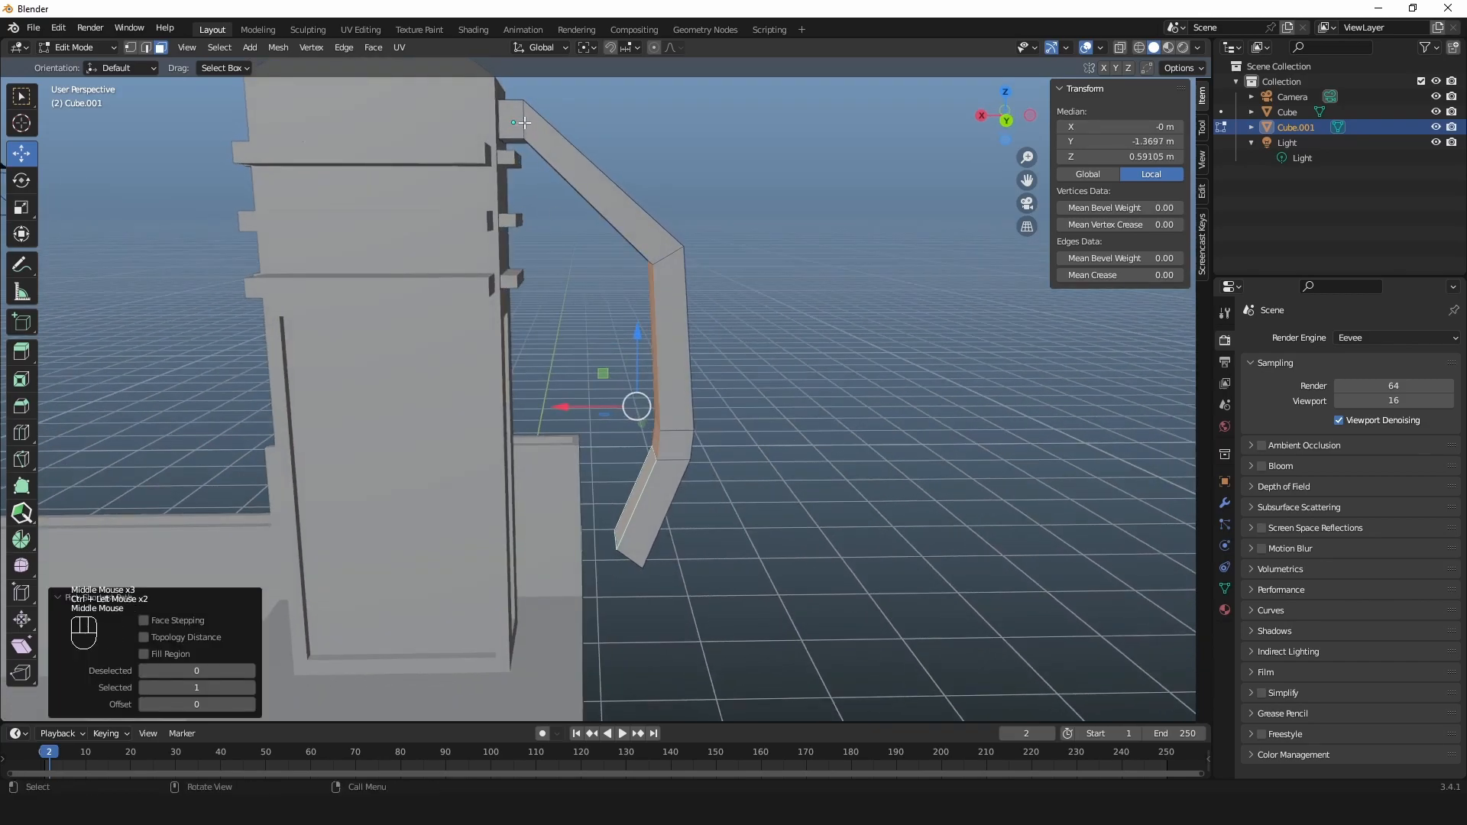
left_click_drag(595, 408, 602, 410)
middle_click_drag(602, 410, 667, 383)
left_click(841, 340)
Step: Switch to edge selection and select both long outer edge loops of the arm
scroll(763, 365, "down", 2)
middle_click_drag(763, 366, 699, 334)
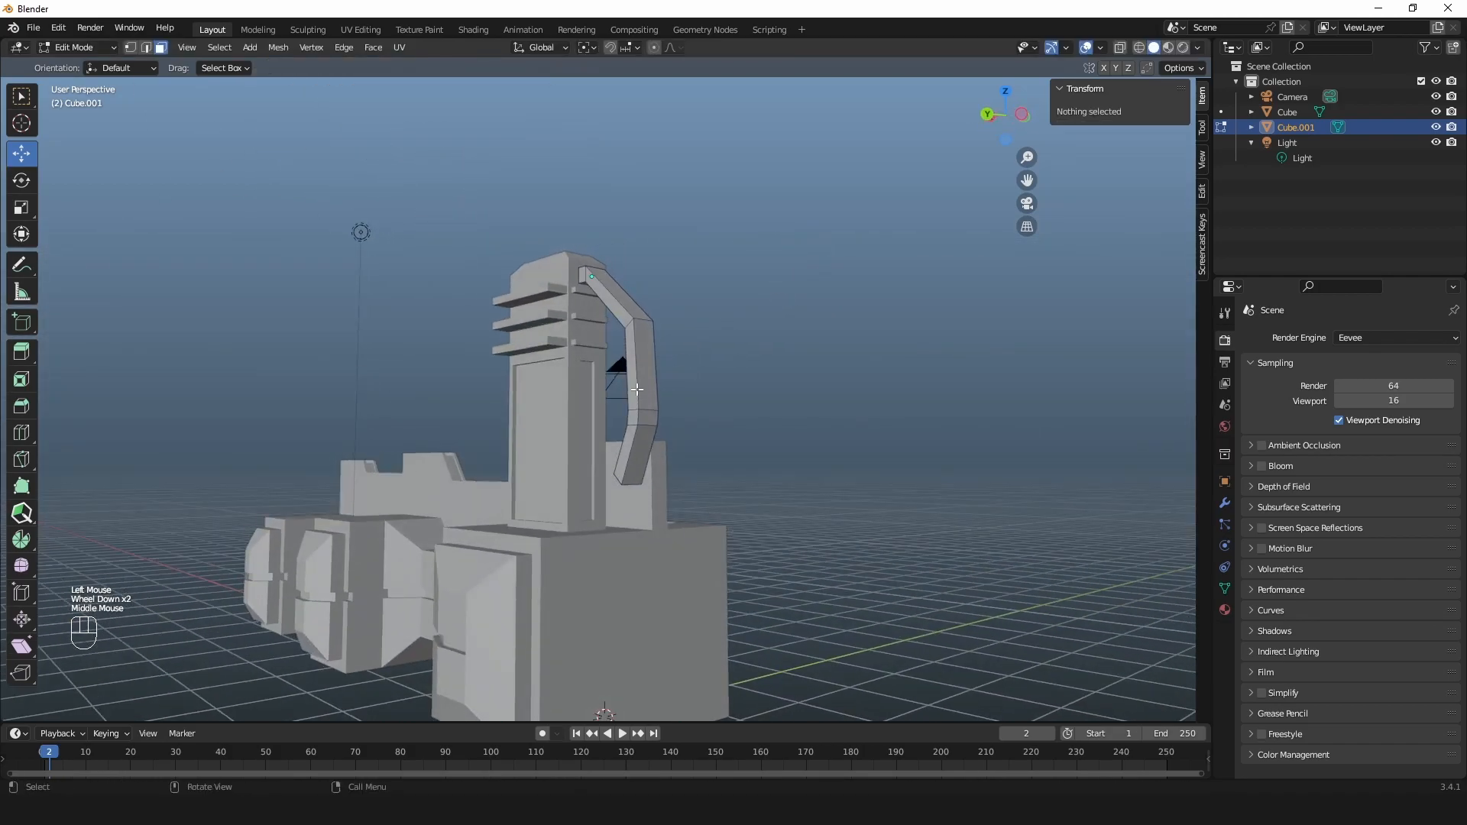
scroll(636, 389, "up", 3)
middle_click_drag(664, 382, 641, 386)
middle_click_drag(642, 385, 545, 382, "shift")
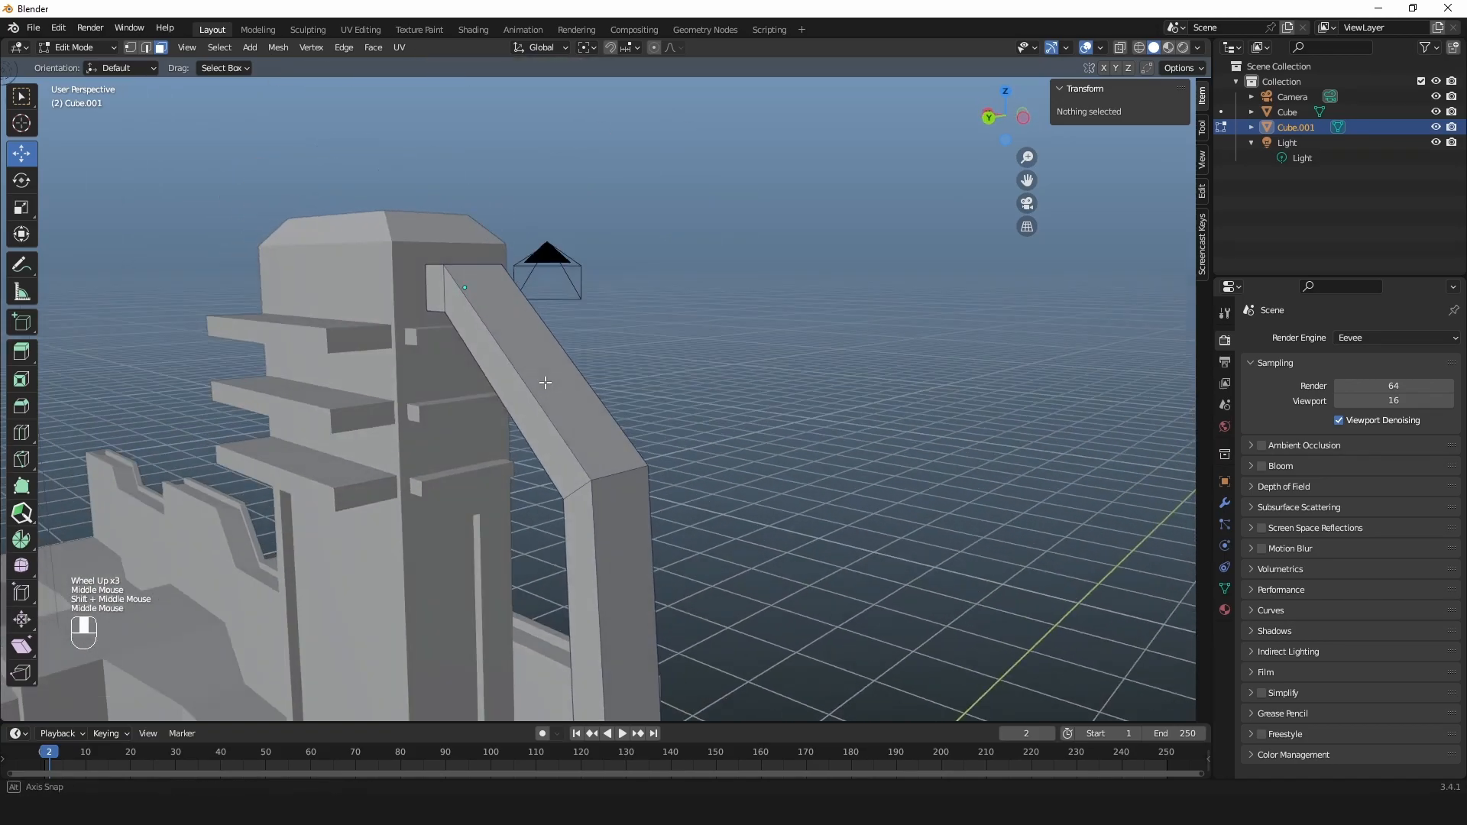
middle_click_drag(600, 469, 566, 371, "shift")
middle_click_drag(577, 294, 539, 287)
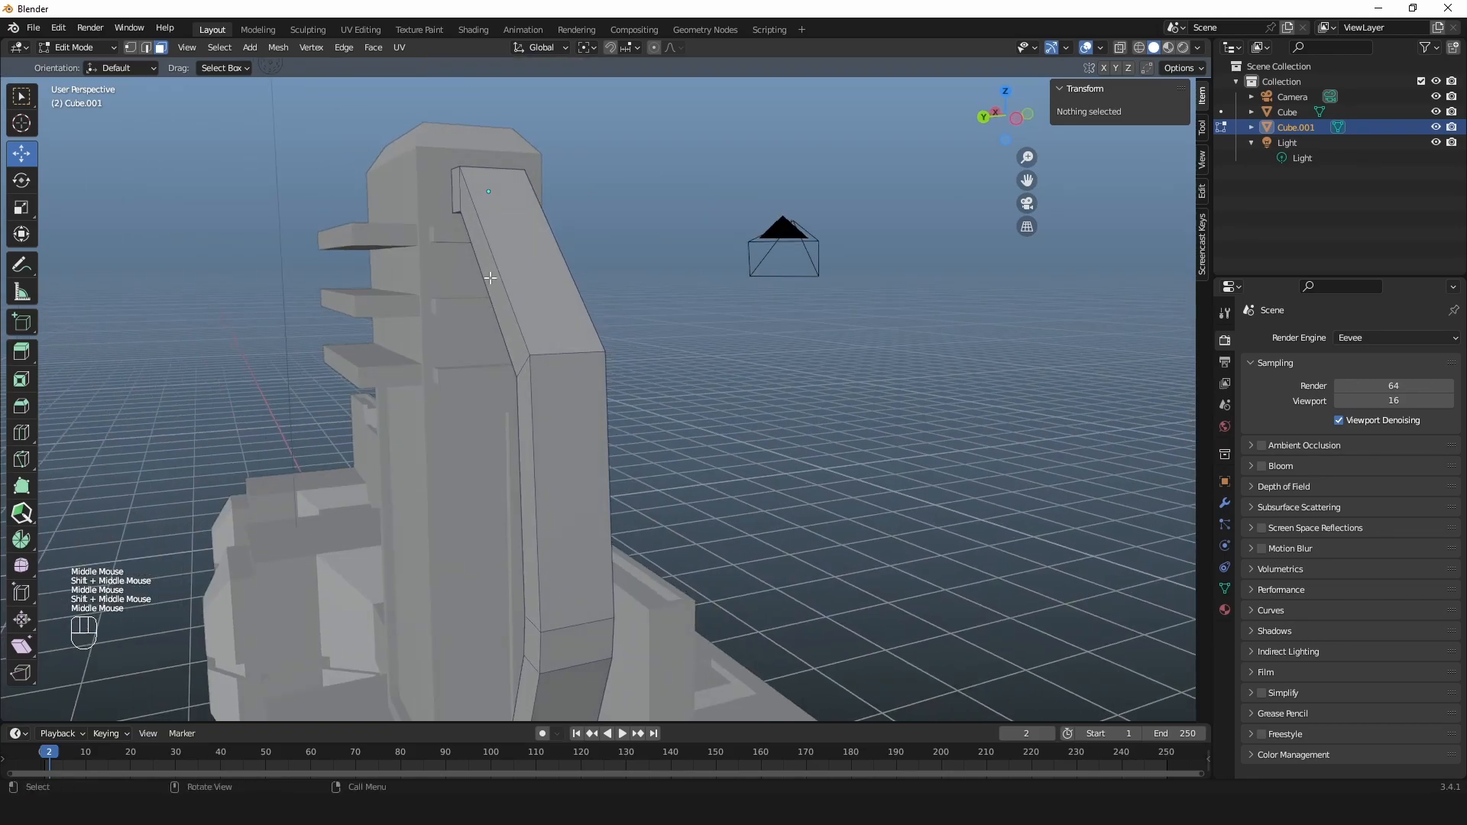
key("2")
double_click(510, 295)
middle_click_drag(509, 298, 628, 303)
left_click(628, 303, "shift")
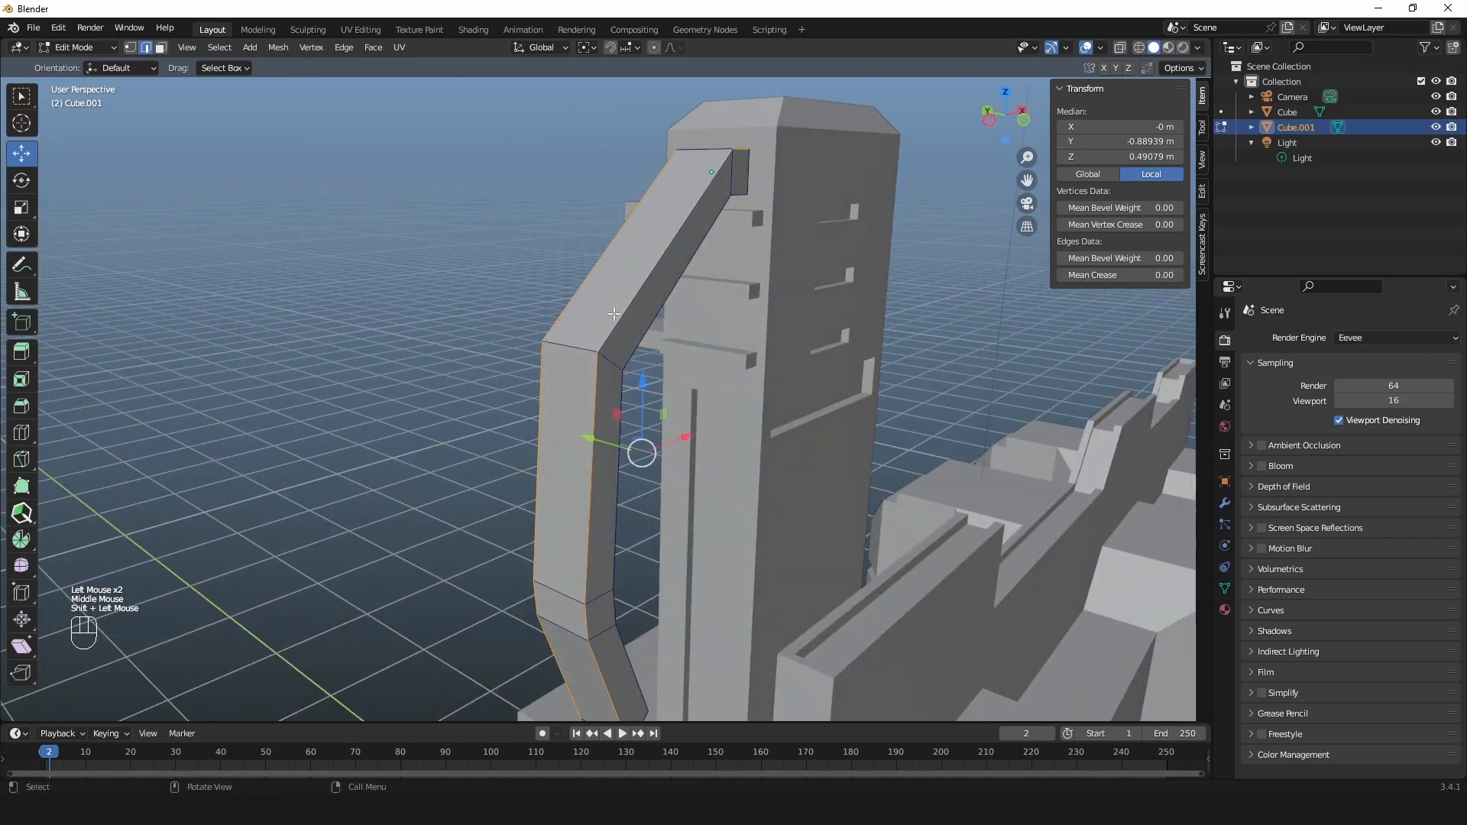
middle_click_drag(554, 334, 648, 326)
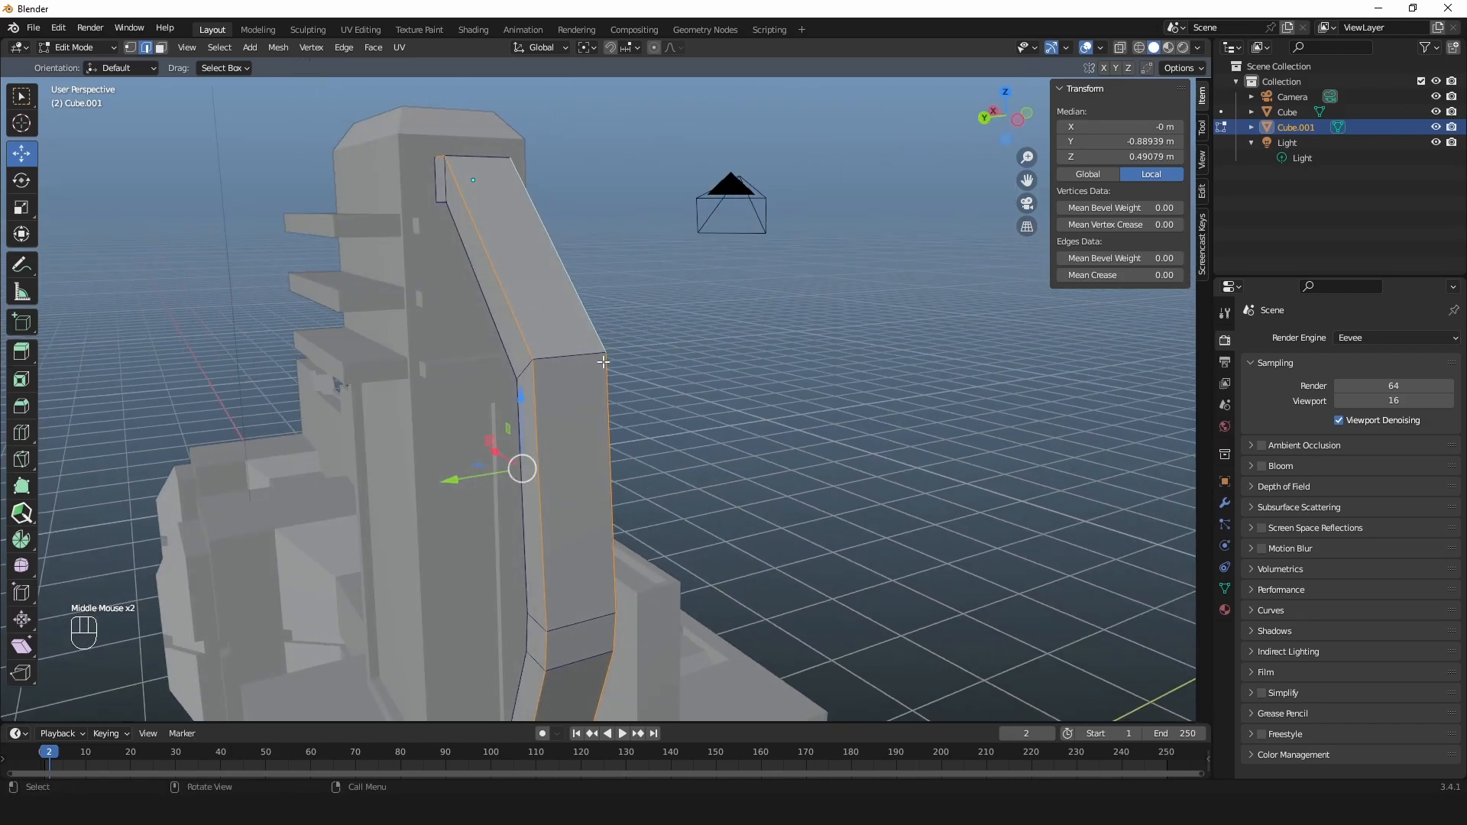
Step: Turn off Emulate 3 Button Mouse in the Input preferences to test loop selection on the arm's outer edge, and restore the option
left_click(533, 327)
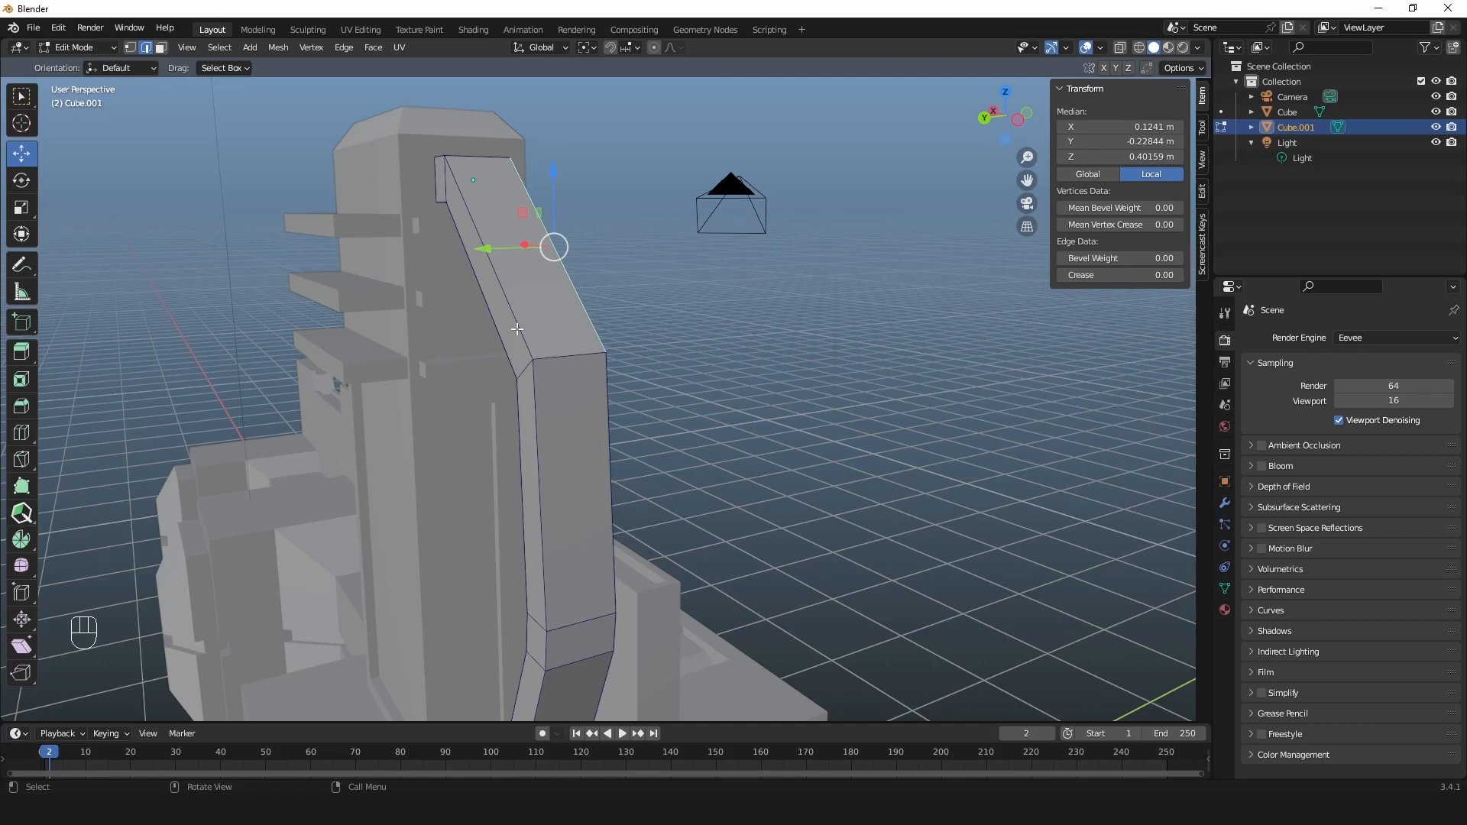
left_click(58, 28)
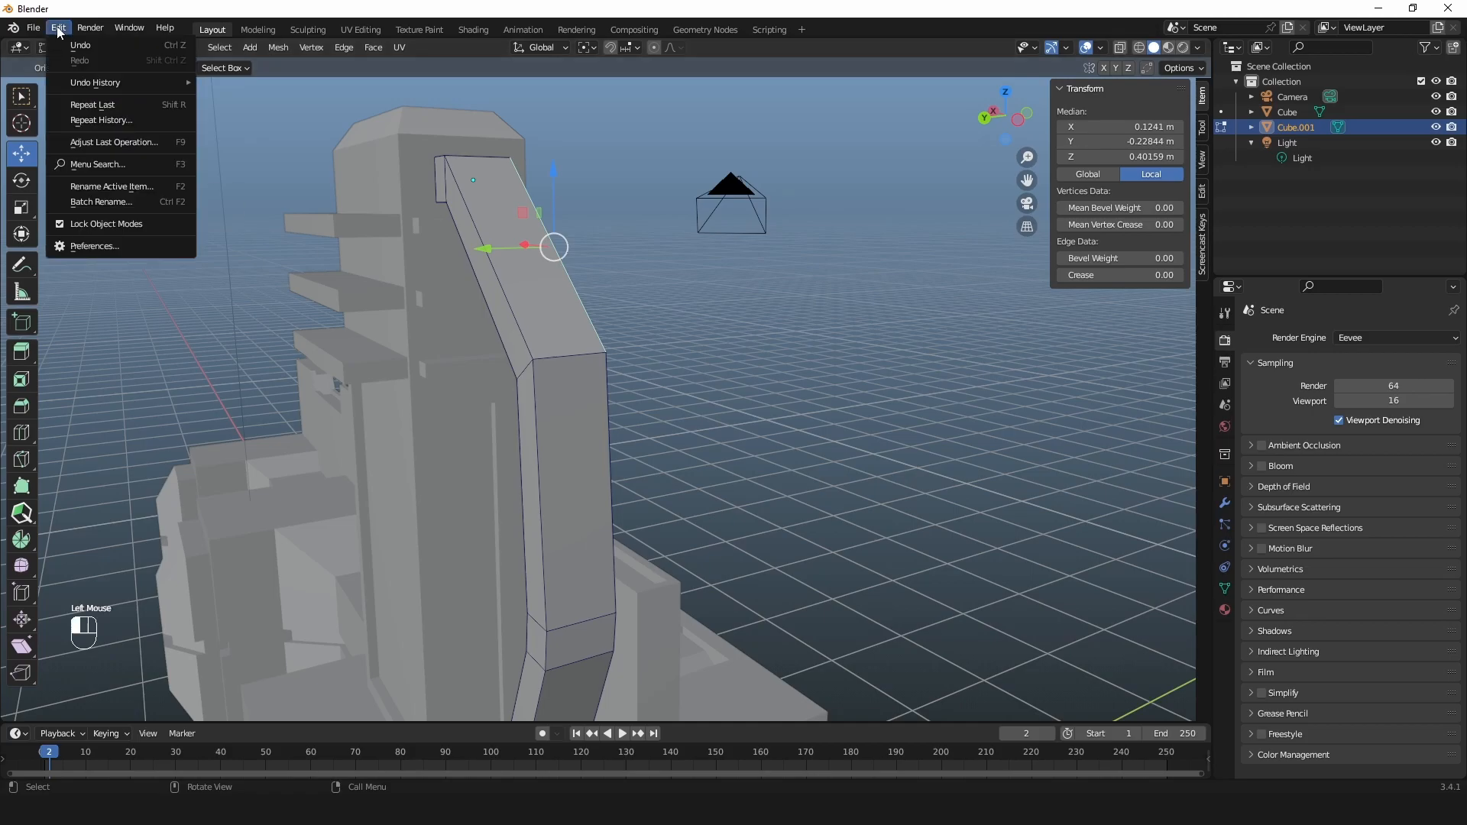
left_click(90, 245)
left_click(90, 245)
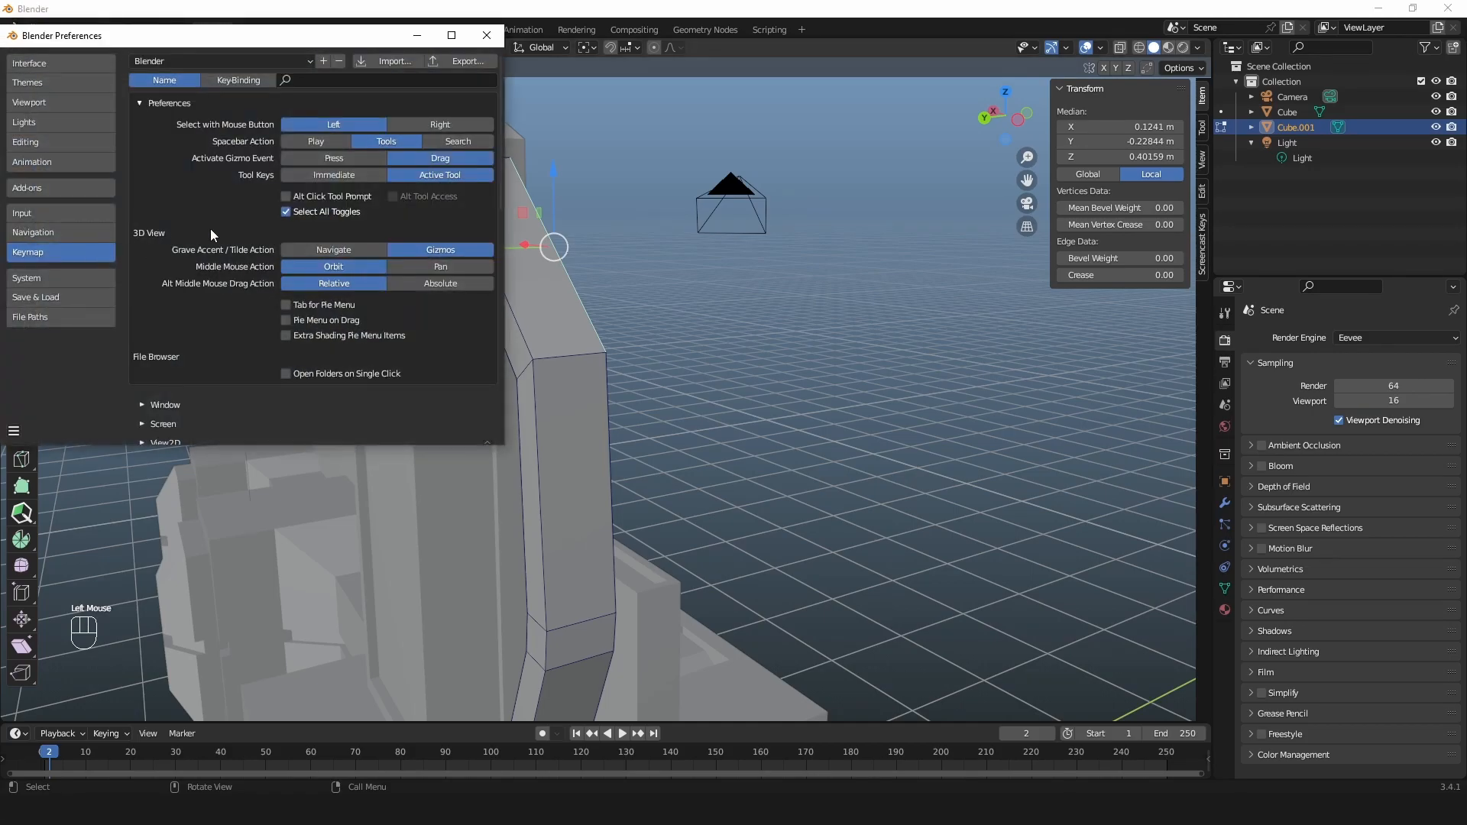
left_click(52, 217)
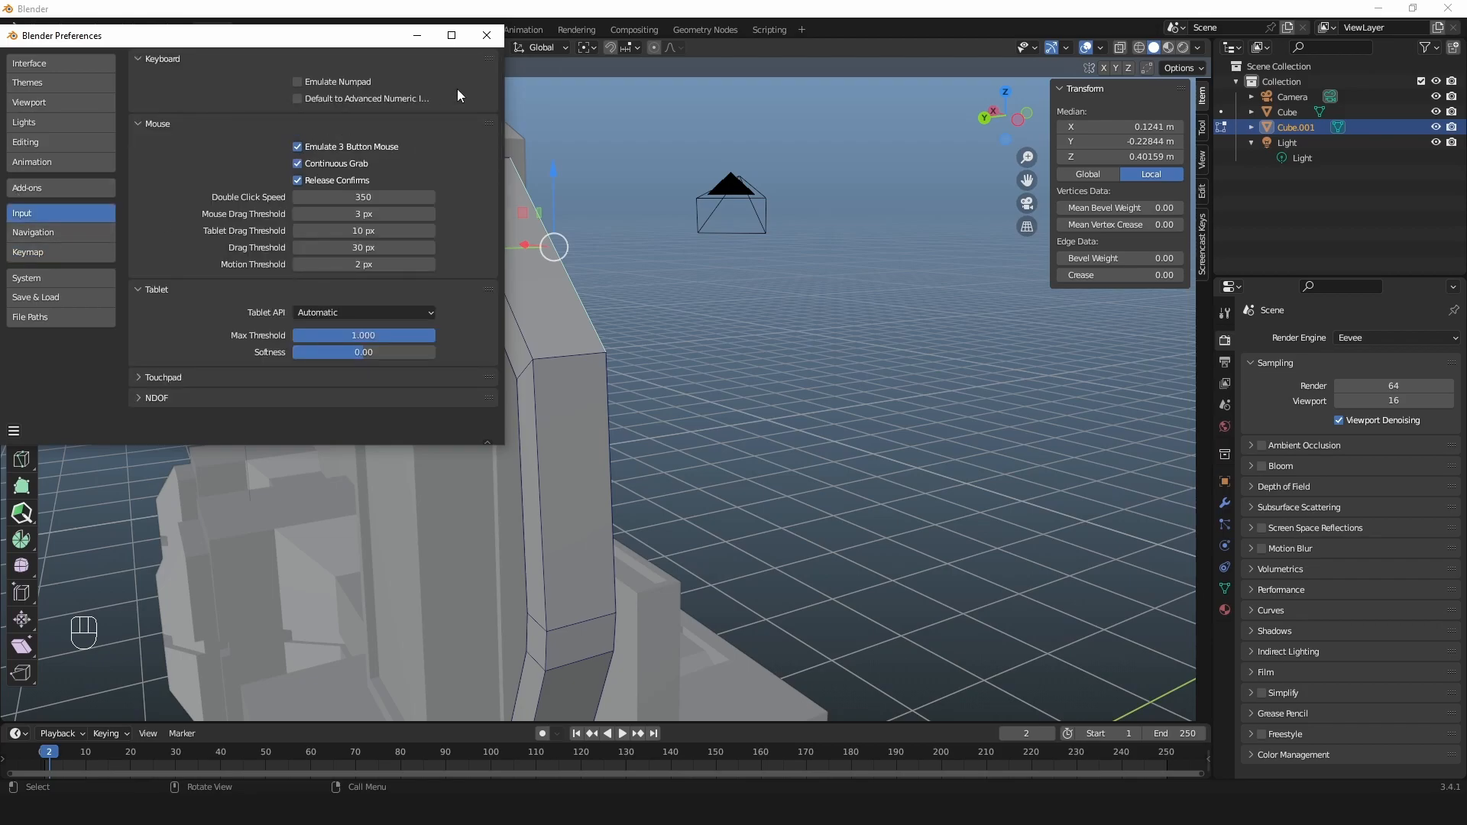
left_click_drag(292, 40, 1084, 197)
double_click(515, 329, "alt")
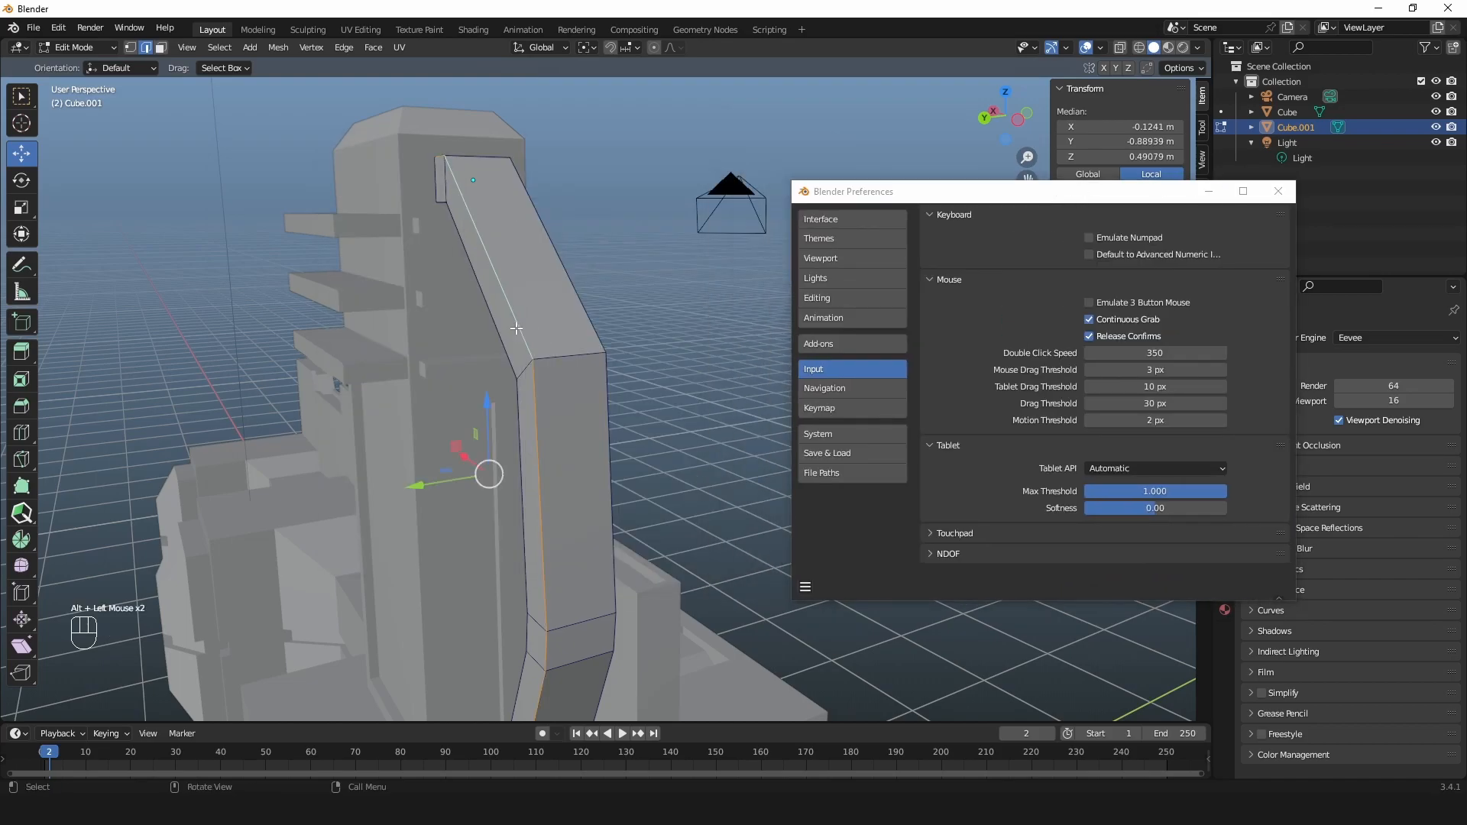
left_click(1090, 304)
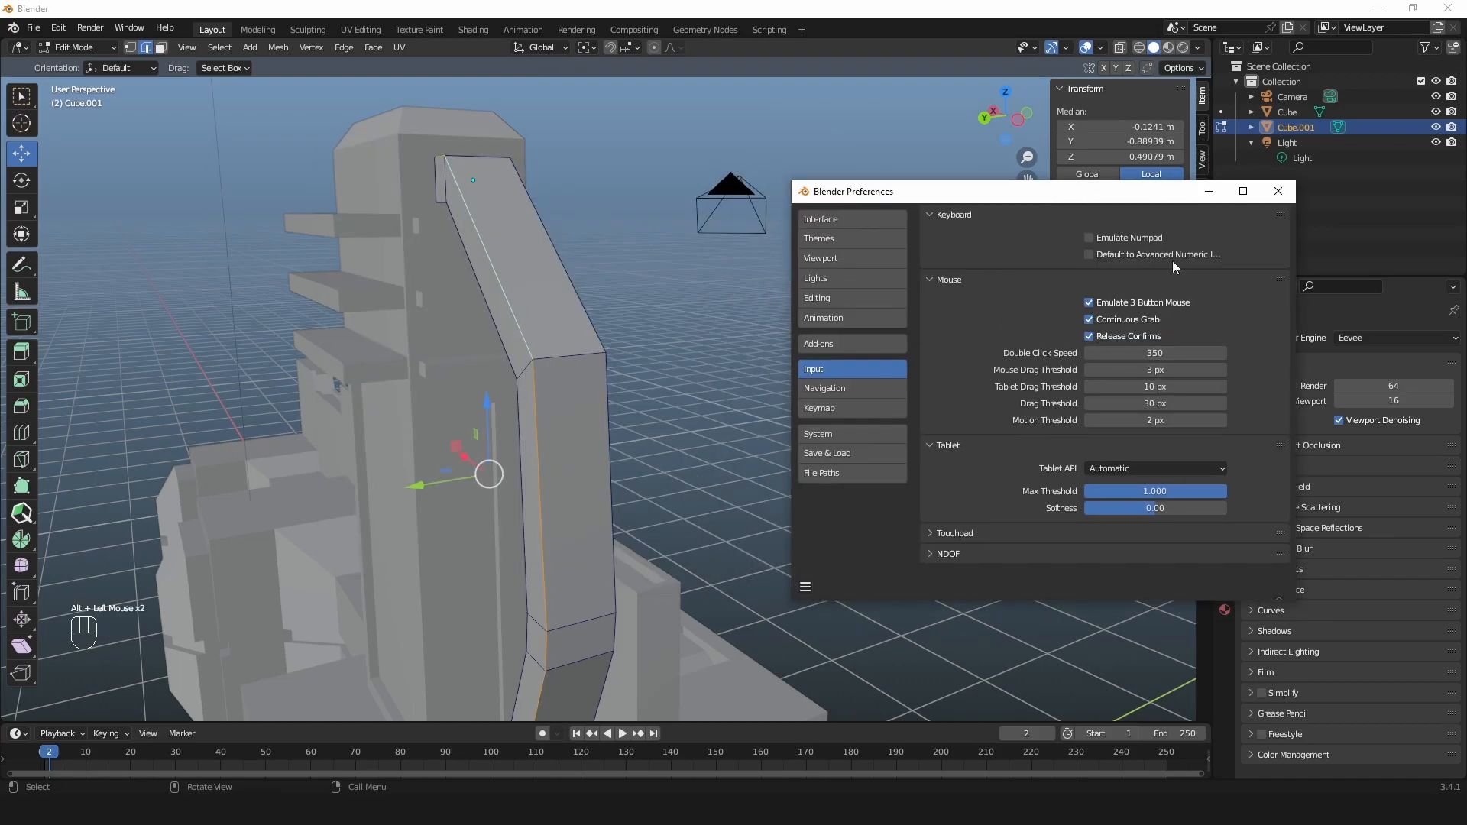
left_click(1275, 198)
Step: Add the opposite long outer edge loop of the arm to the selection
mouse_move(692, 328)
left_mouse_down("alt")
mouse_move(685, 338)
mouse_move(740, 316)
mouse_move(716, 364)
mouse_move(677, 304)
left_mouse_up("alt")
left_click_drag(649, 378, 643, 270, "alt")
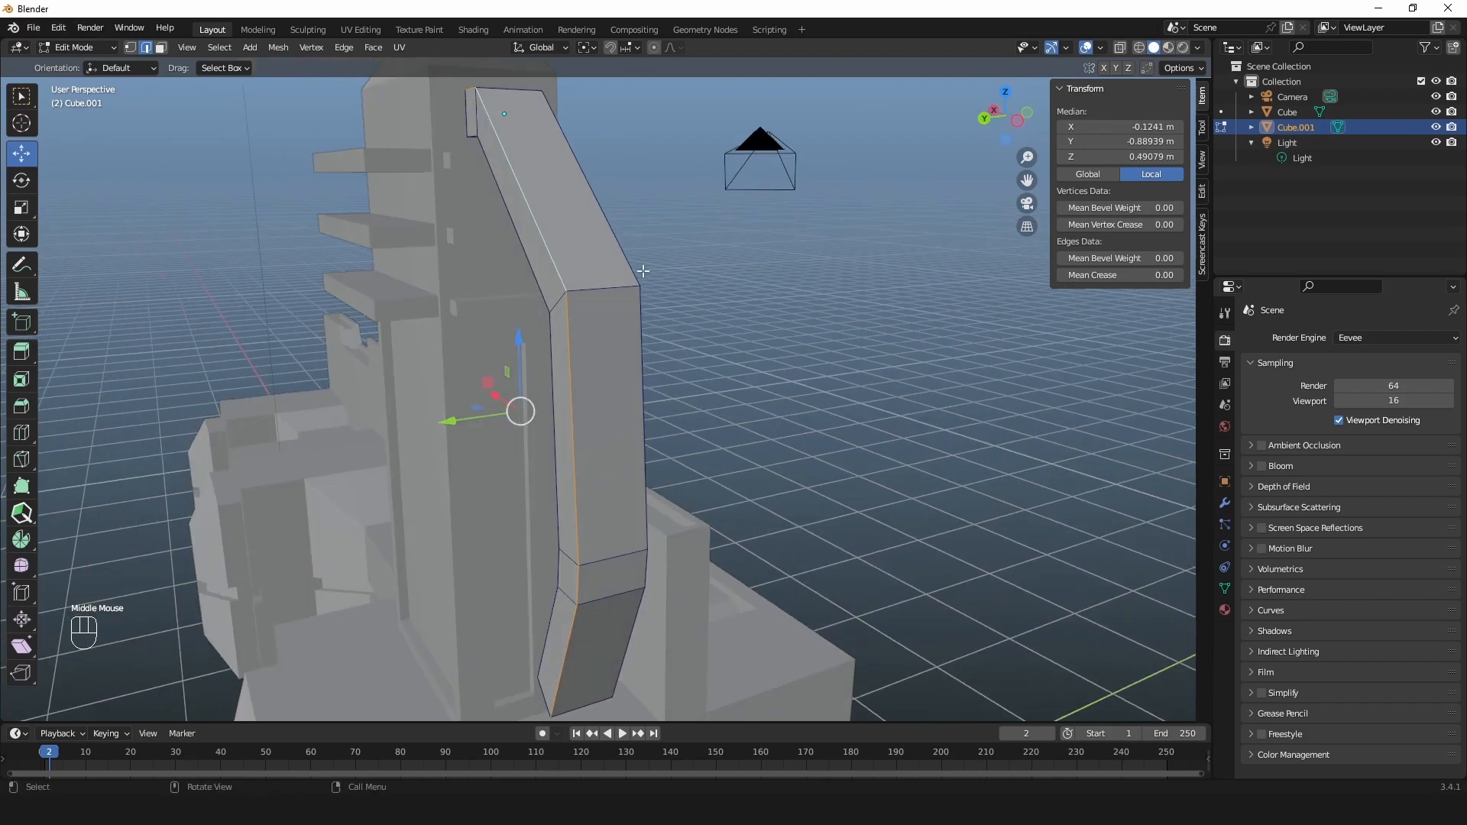
left_click(620, 248, "shift")
left_click(620, 247, "shift")
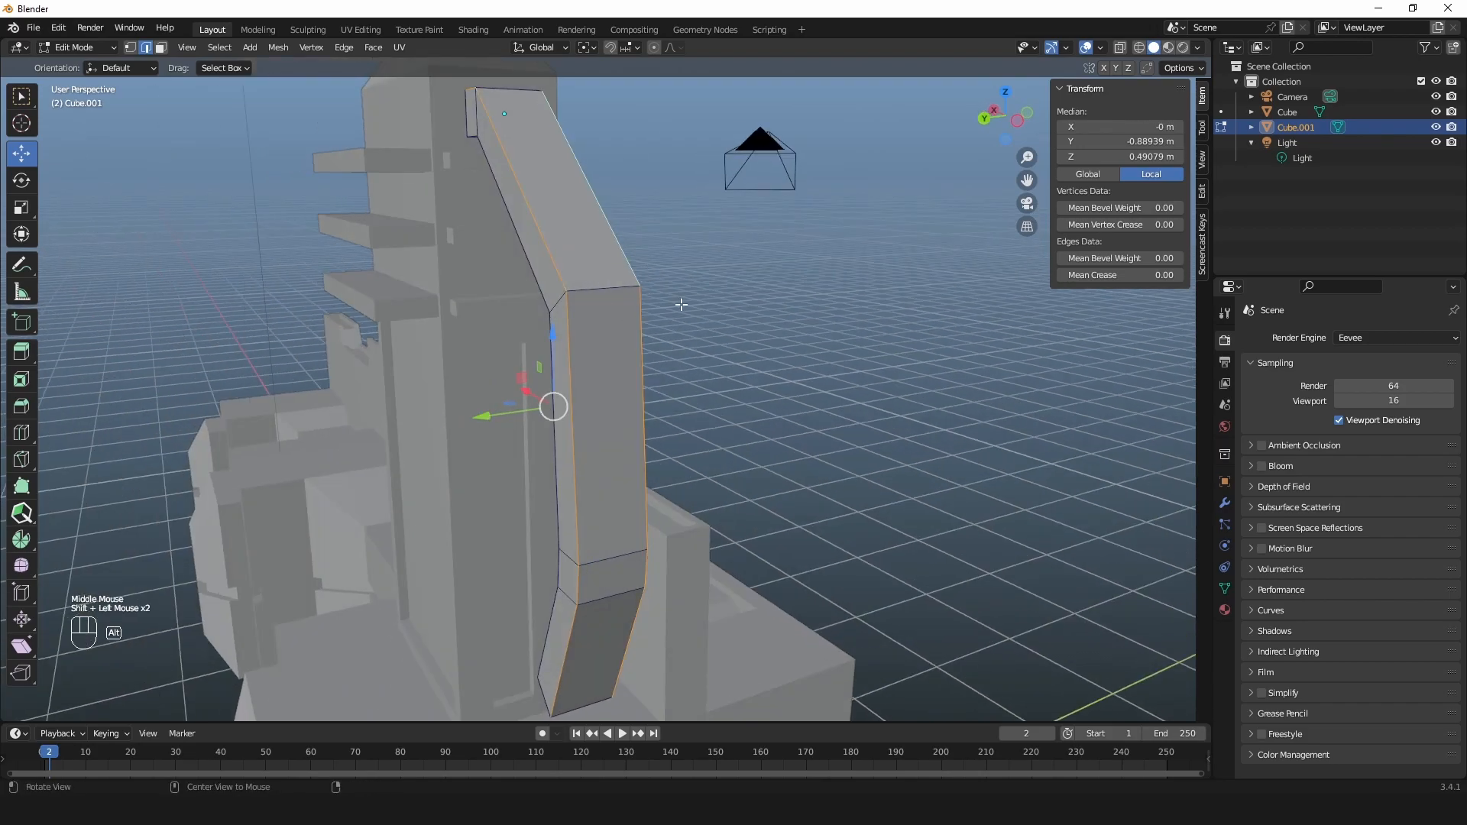
middle_click_drag(680, 304, 651, 308)
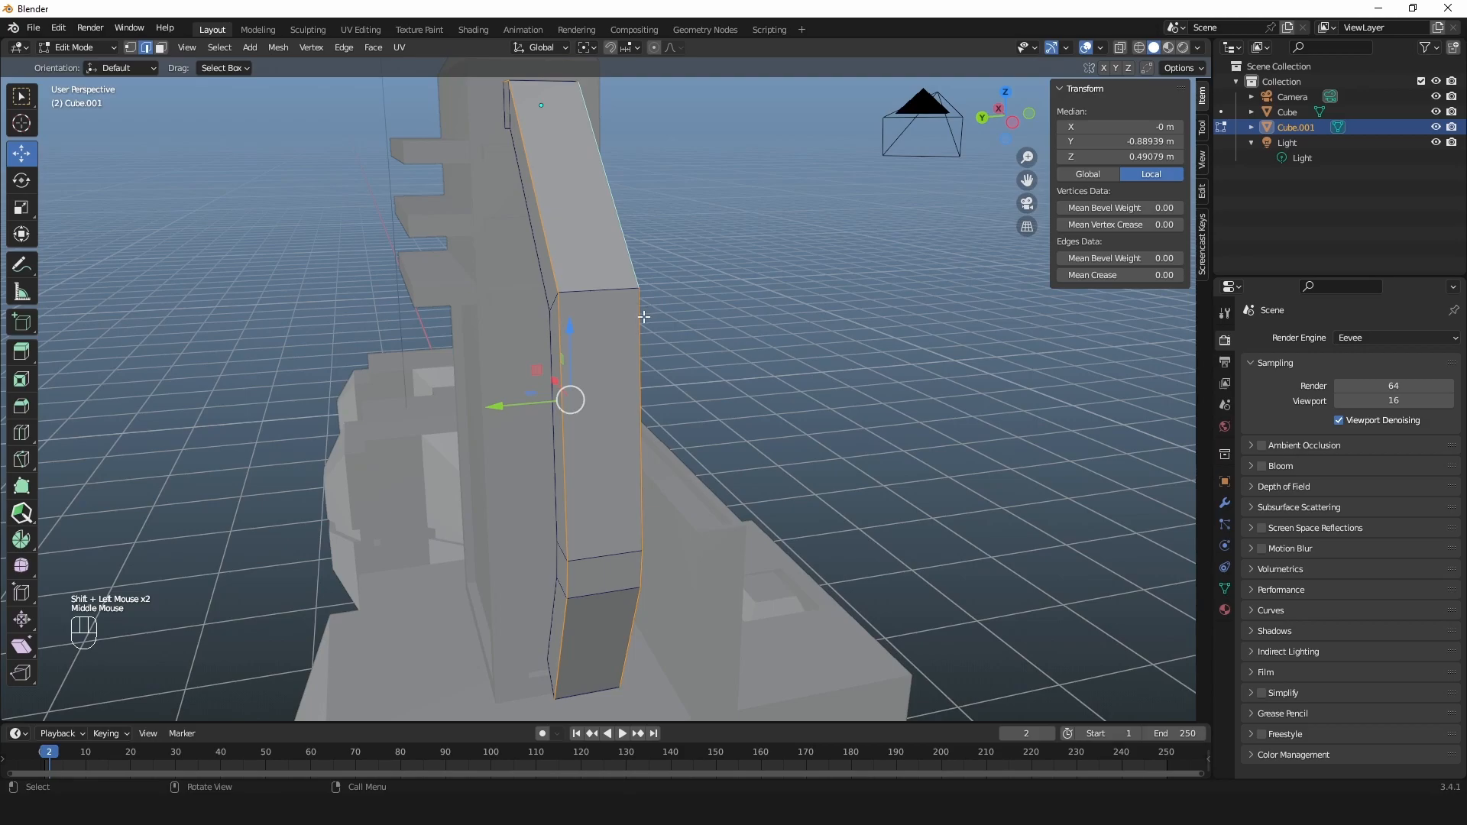
left_click_drag(646, 316, 702, 323, "alt")
Step: Reselect the arm's two long outer edge loops and give them a narrow bevel
left_click(571, 288)
middle_click_drag(572, 289, 626, 267)
left_click(628, 265, "ctrl")
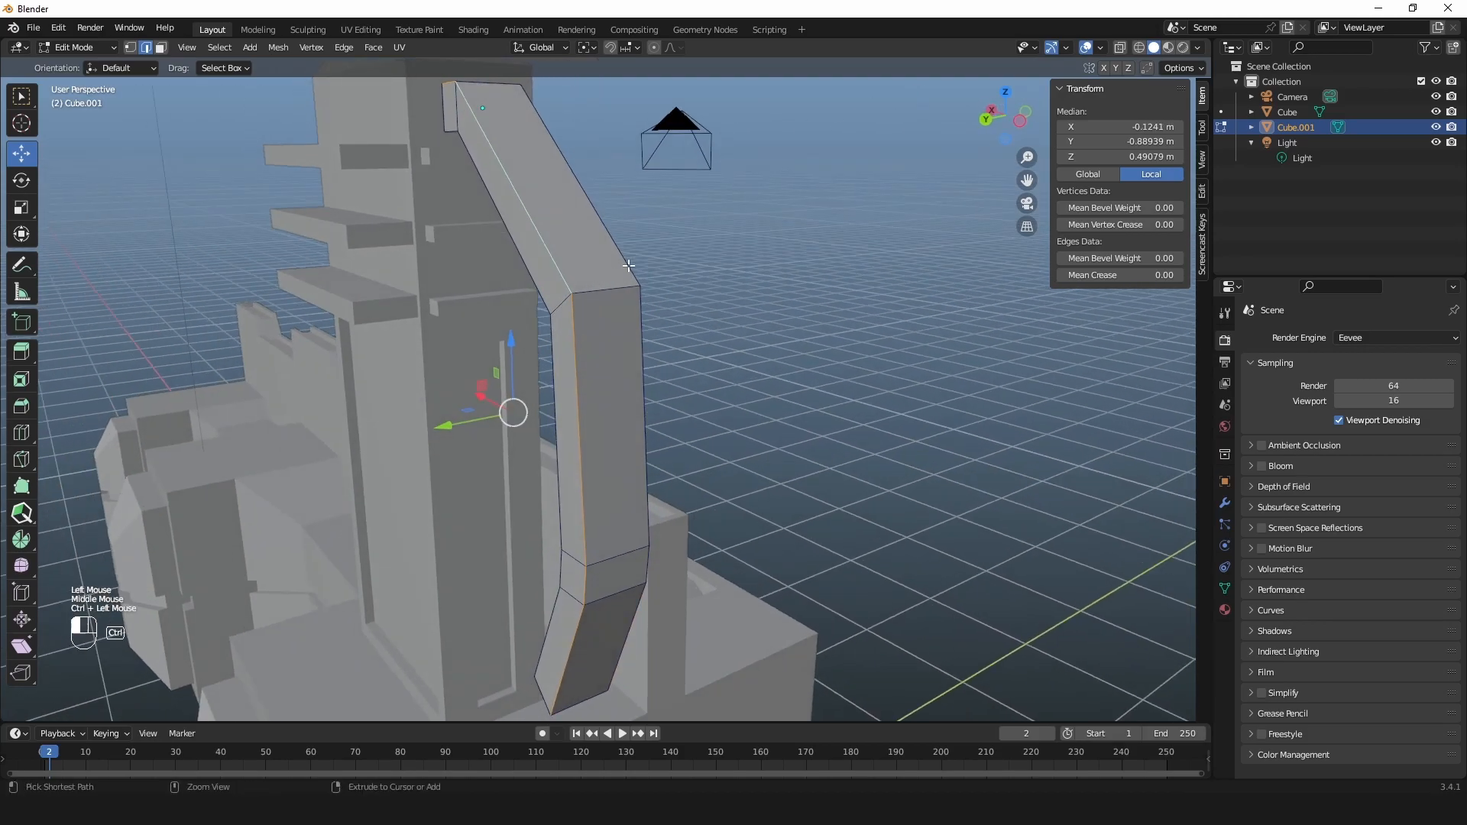
left_click(627, 269)
left_click(561, 272, "shift")
middle_click_drag(561, 273, 665, 352)
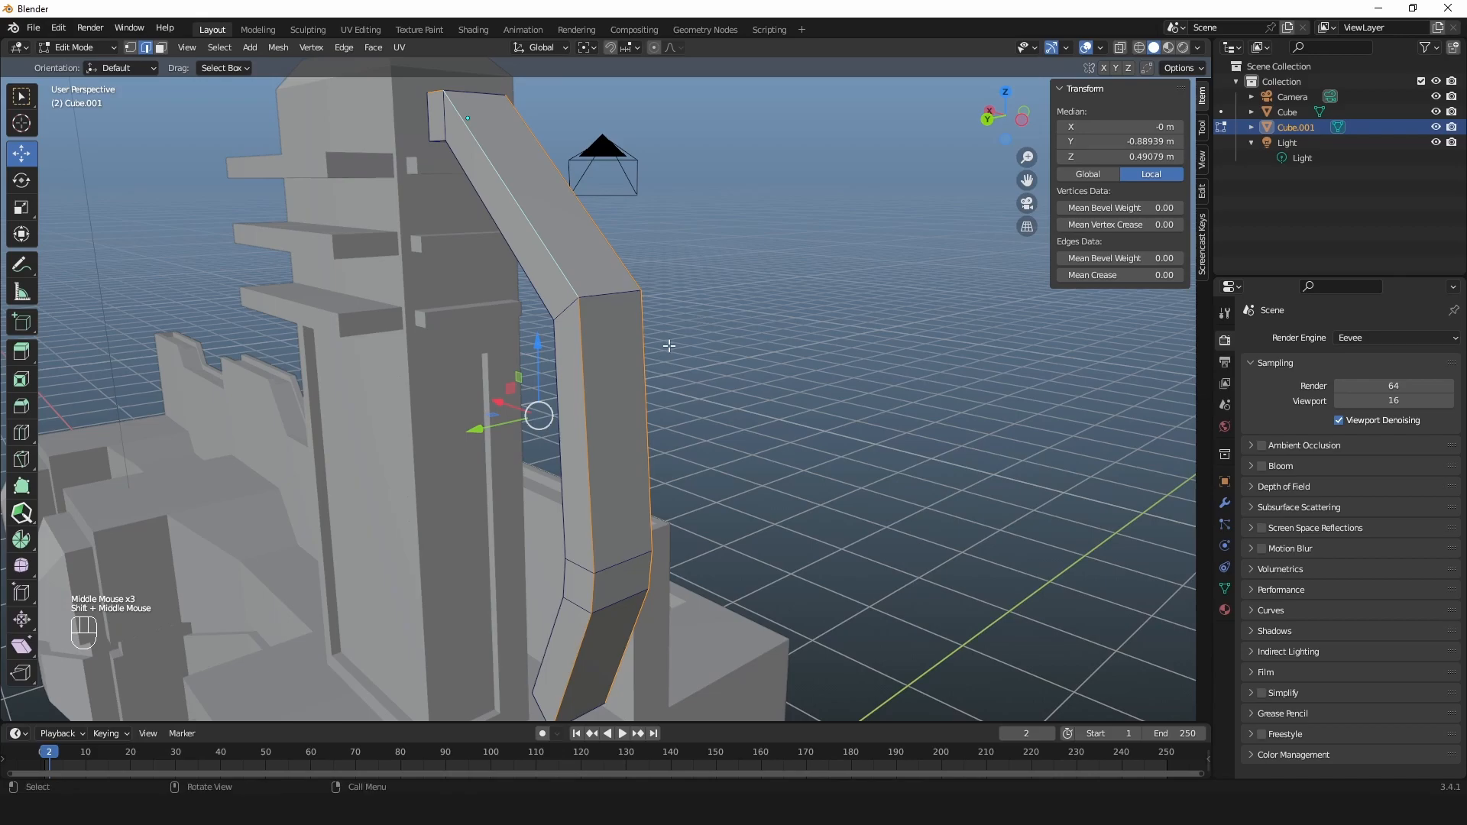
key("ctrl+b")
left_click_drag(605, 381, 615, 366)
Step: Bevel the arm's inner edge loops by 0.0169 m with one segment and return to Object Mode
middle_click_drag(615, 367, 525, 416)
double_click(540, 292)
left_click(667, 270, "alt+shift")
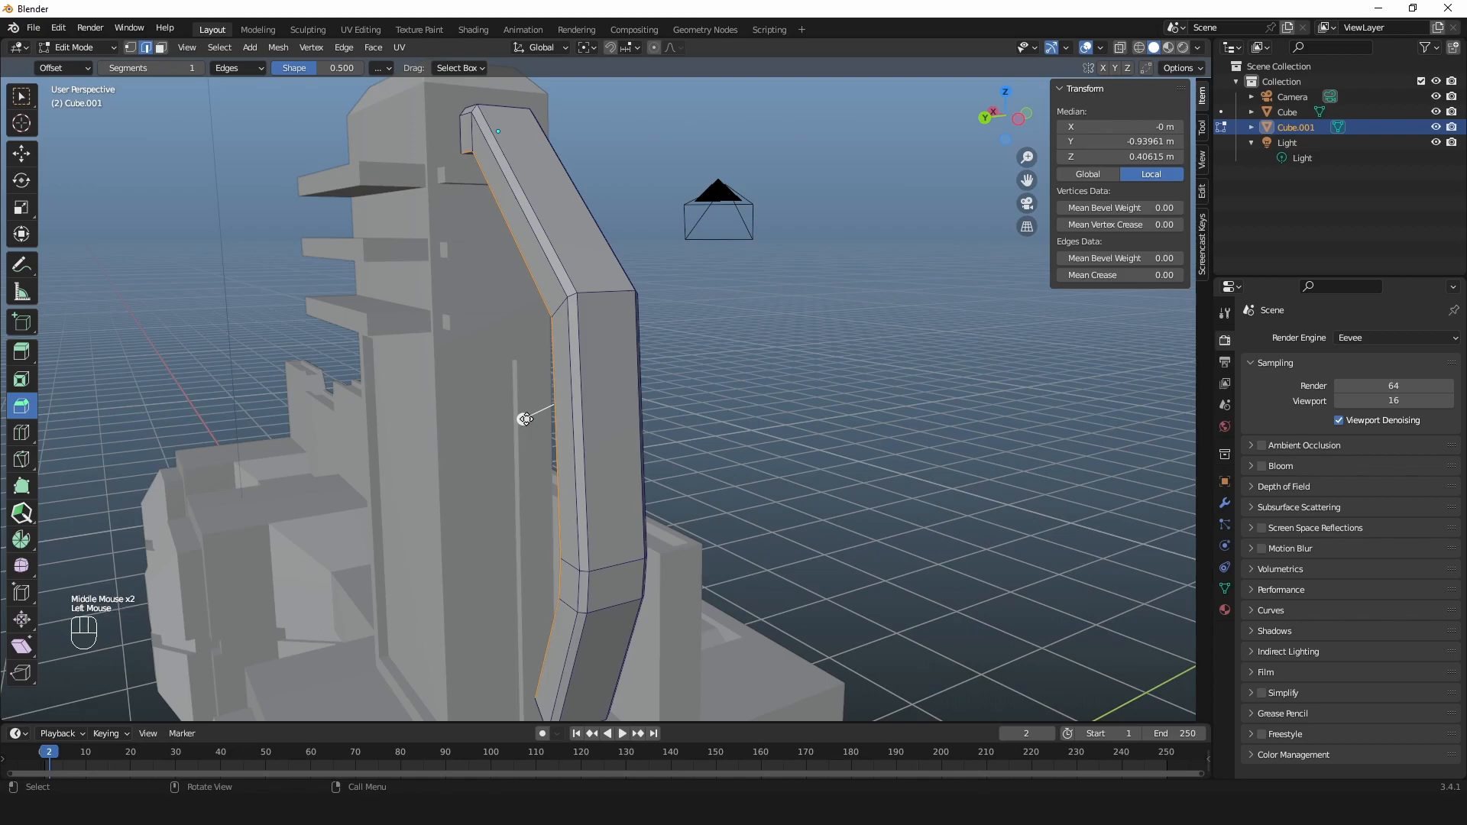
left_click_drag(535, 401, 583, 376)
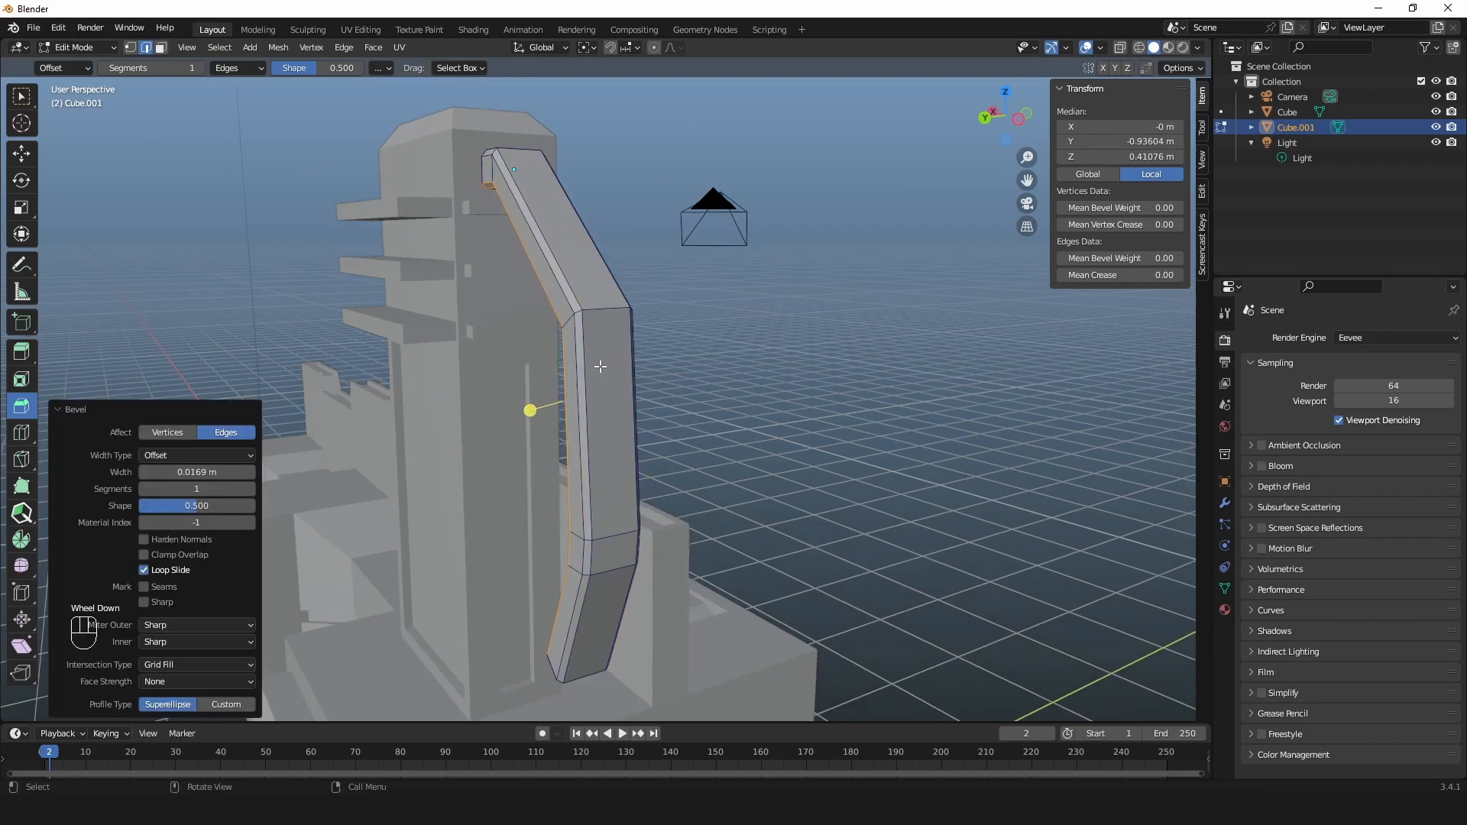
key("Tab")
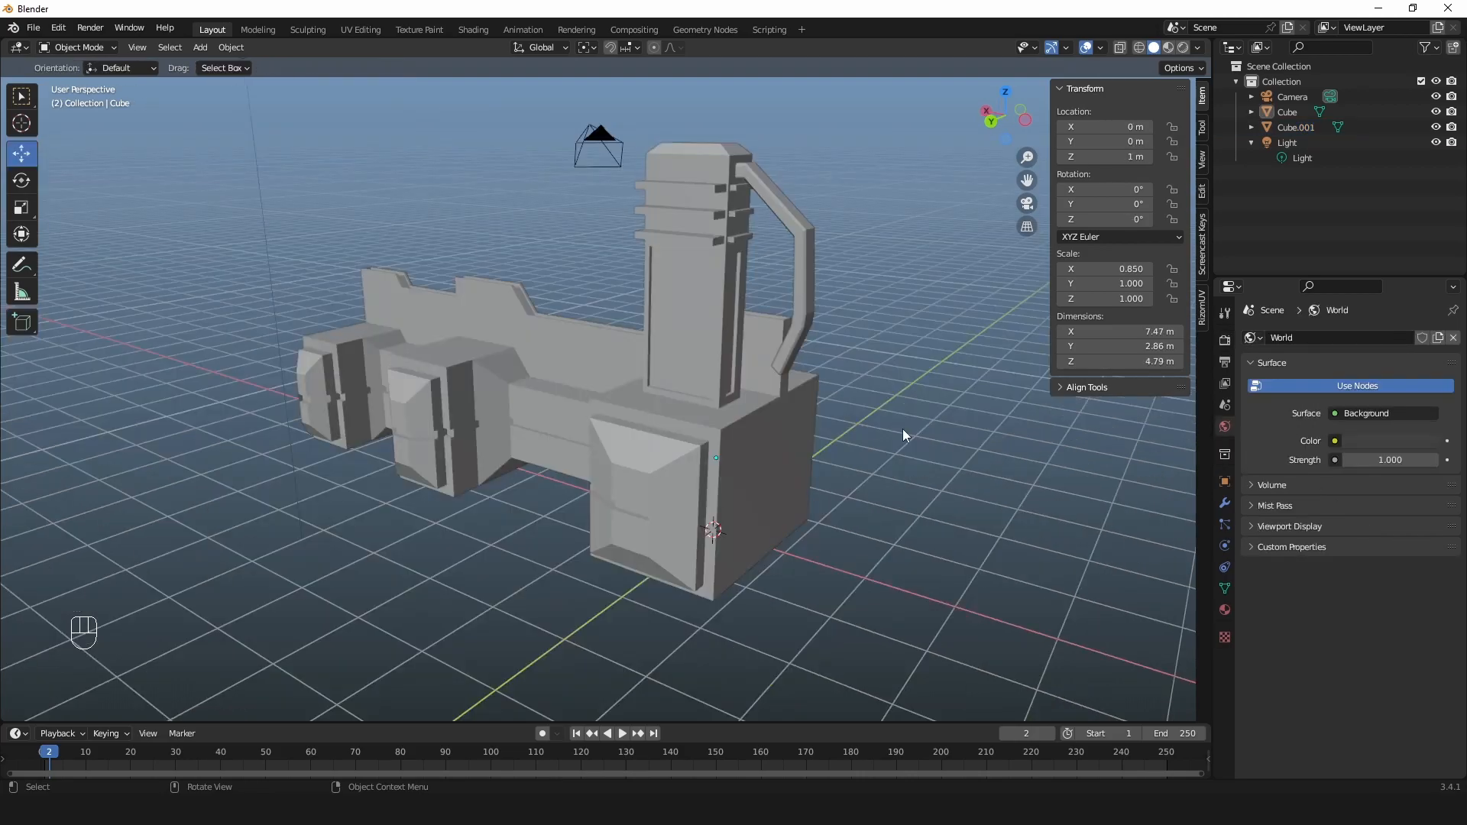